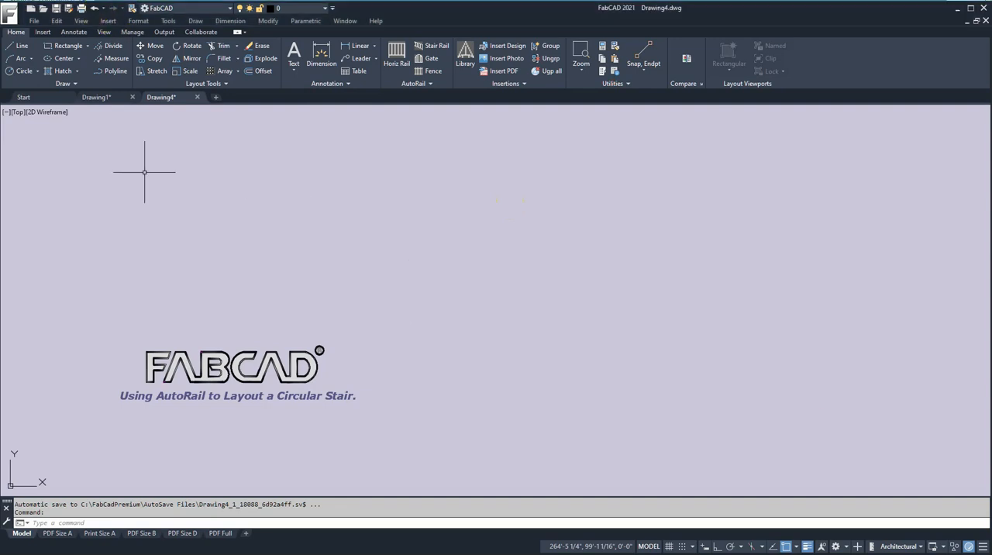
- Undo the last move operation to bring the curved stair layout table back into view
left_click(94, 10)
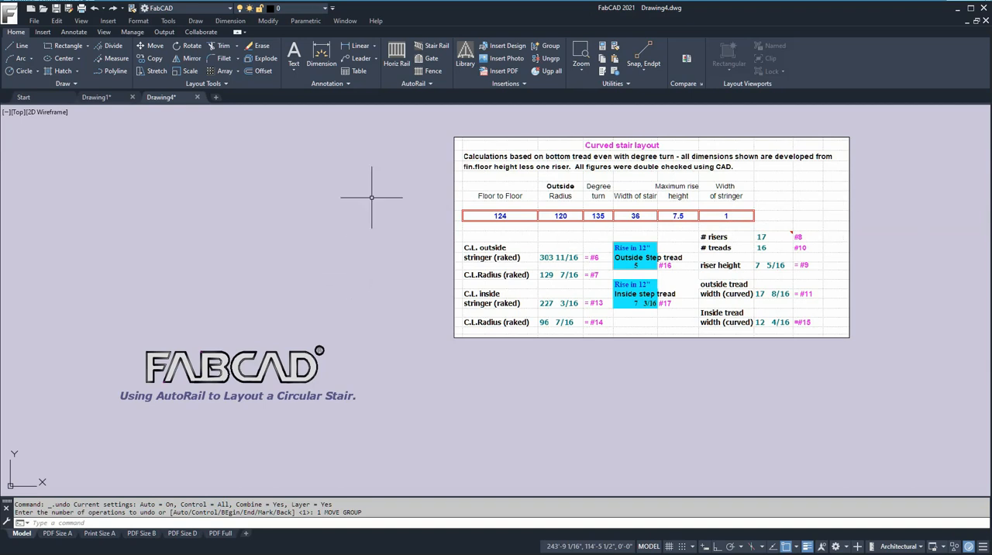
mouse_move(347, 204)
middle_mouse_down()
mouse_move(430, 215)
mouse_move(453, 204)
middle_mouse_up()
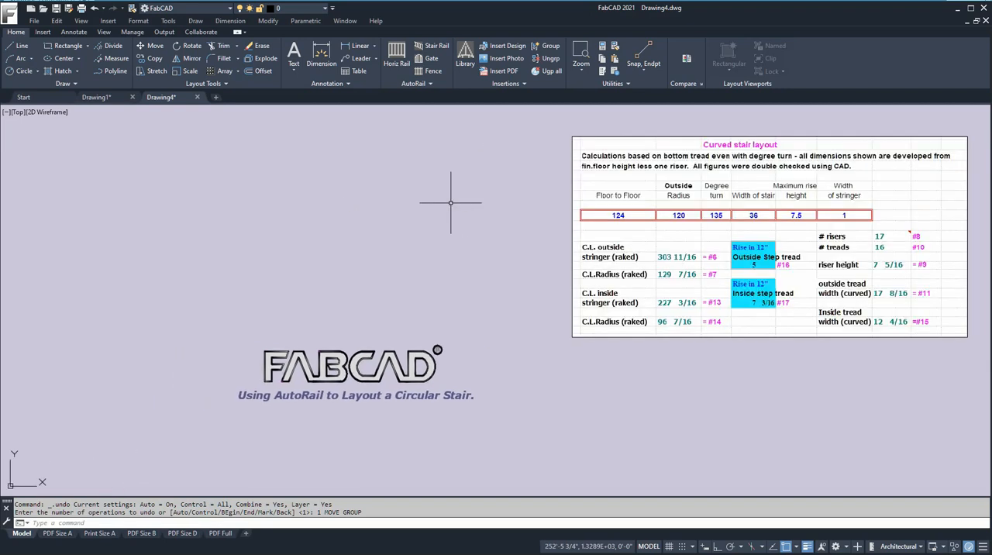
- With Ortho on, draw a vertical line 124 inches long downward, beside the FABCAD logo
left_click(20, 45)
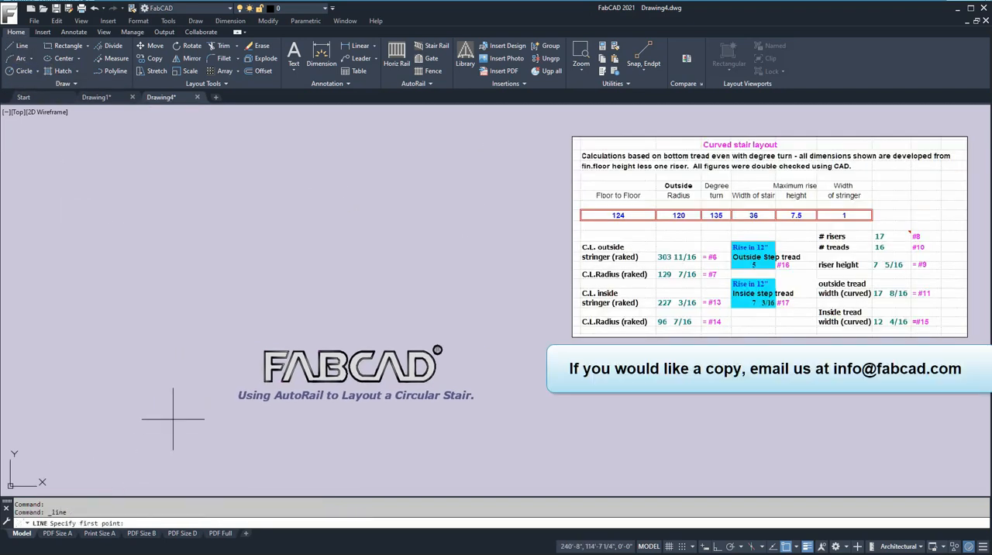
left_click(146, 127)
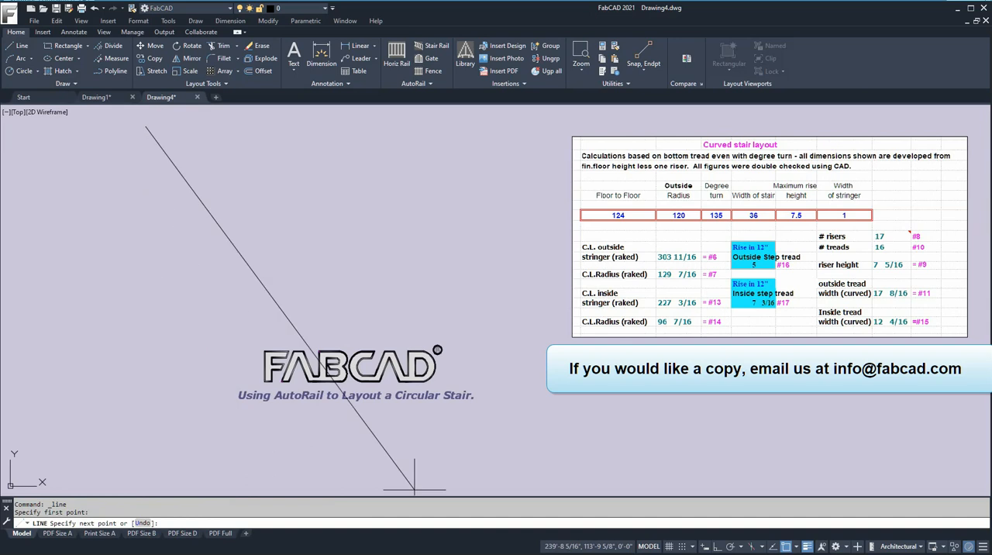
left_click(719, 547)
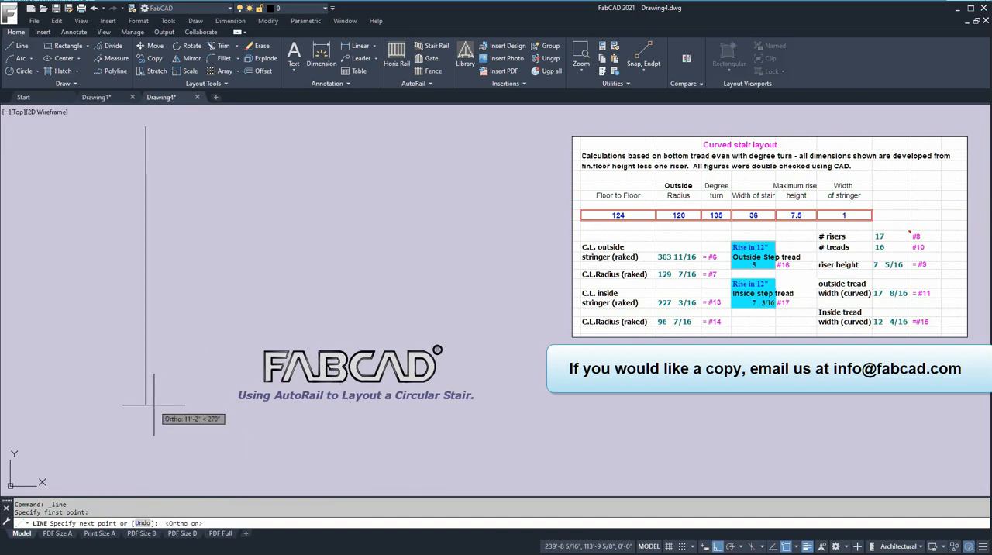
type("124")
key("Return")
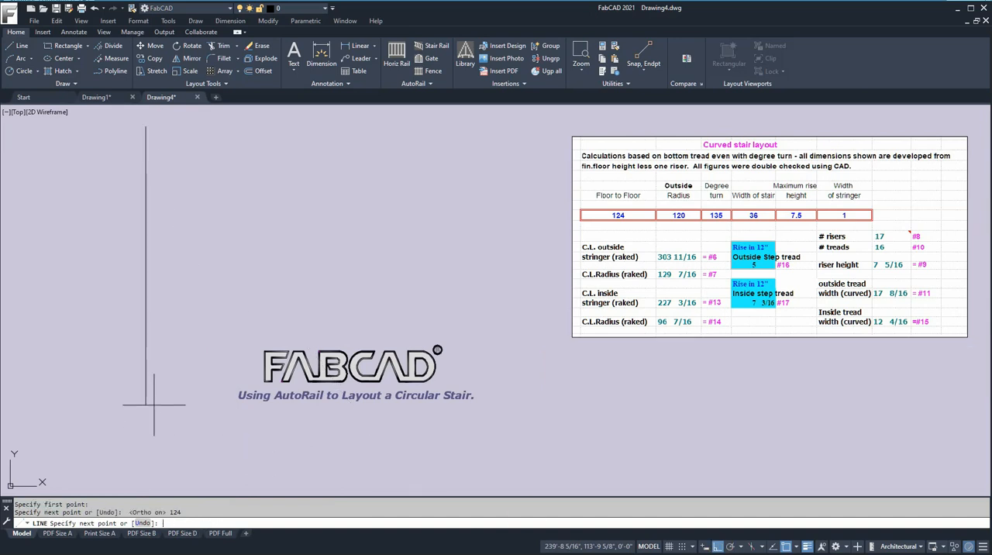
key("Return")
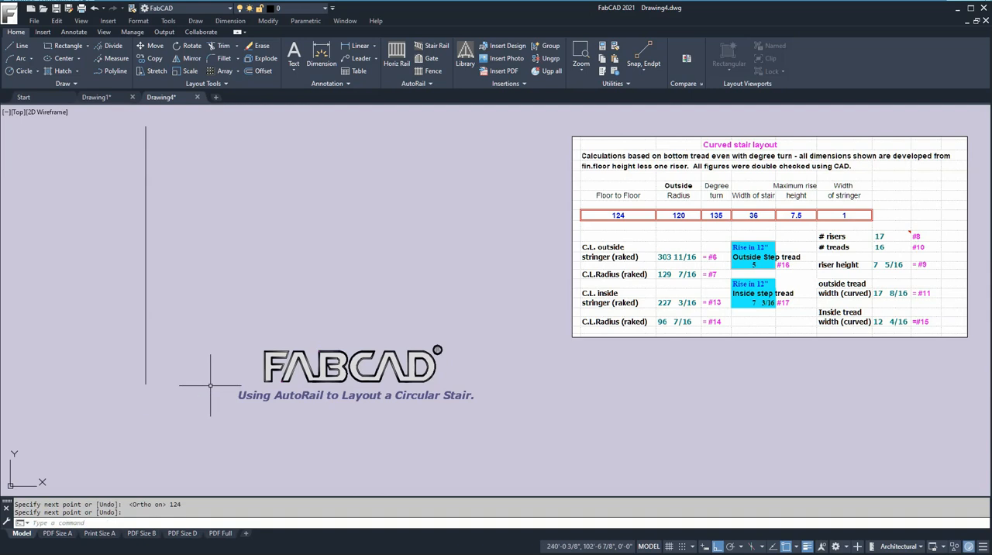
- Add a linear dimension to the vertical line and inspect its length
left_click(322, 49)
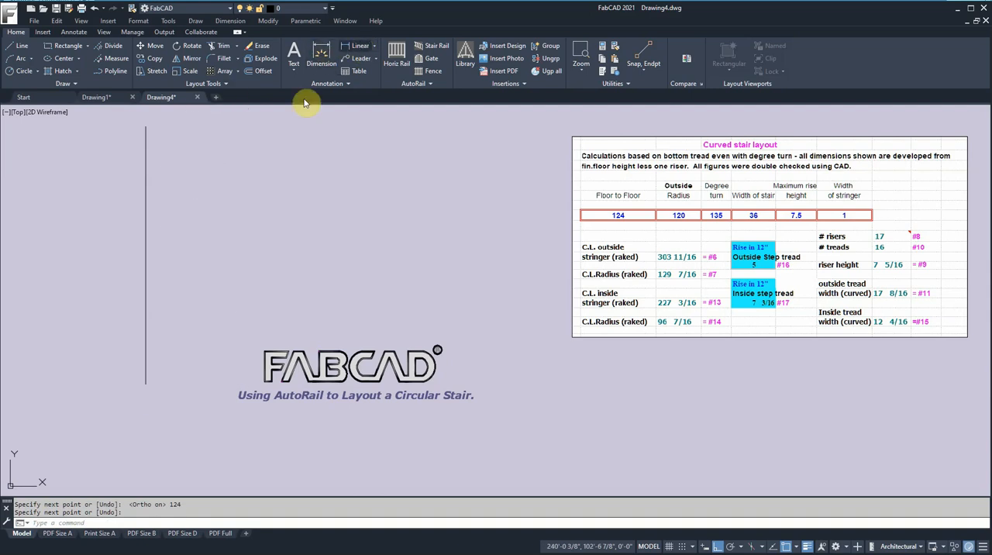
key("Return")
left_click(144, 262)
left_click(139, 261)
scroll(139, 261, "up", 2)
scroll(133, 262, "down", 5)
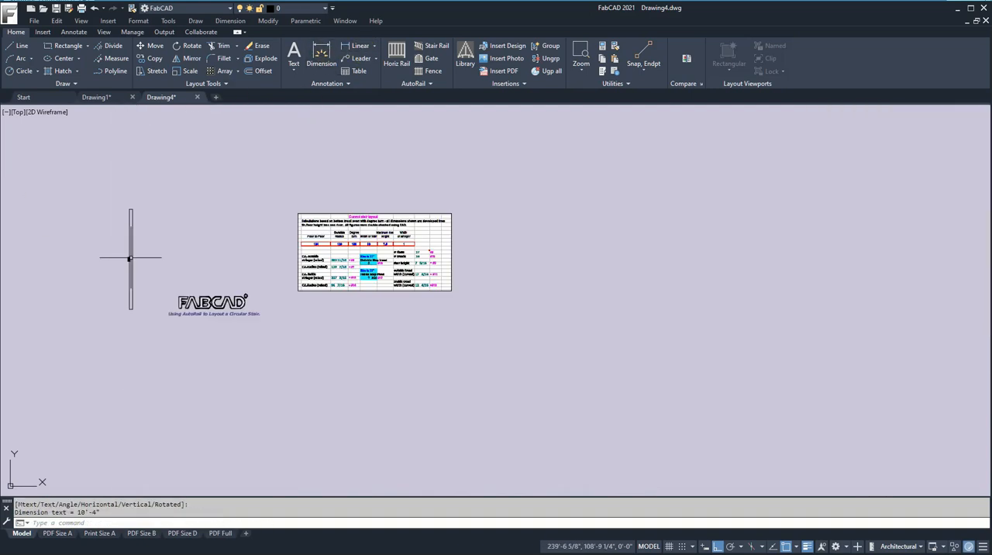
- Erase the linear dimension beside the vertical line
left_click(252, 47)
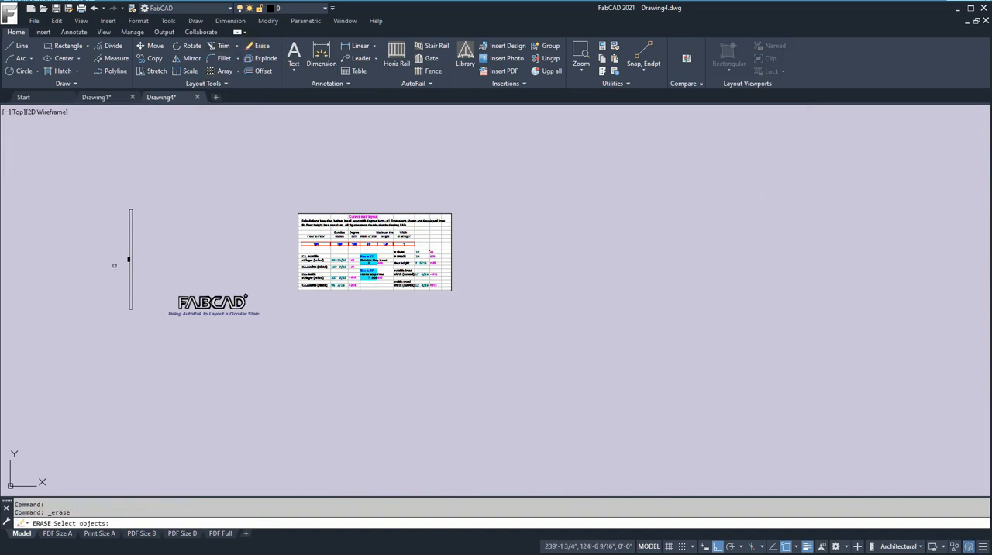
left_click(130, 258)
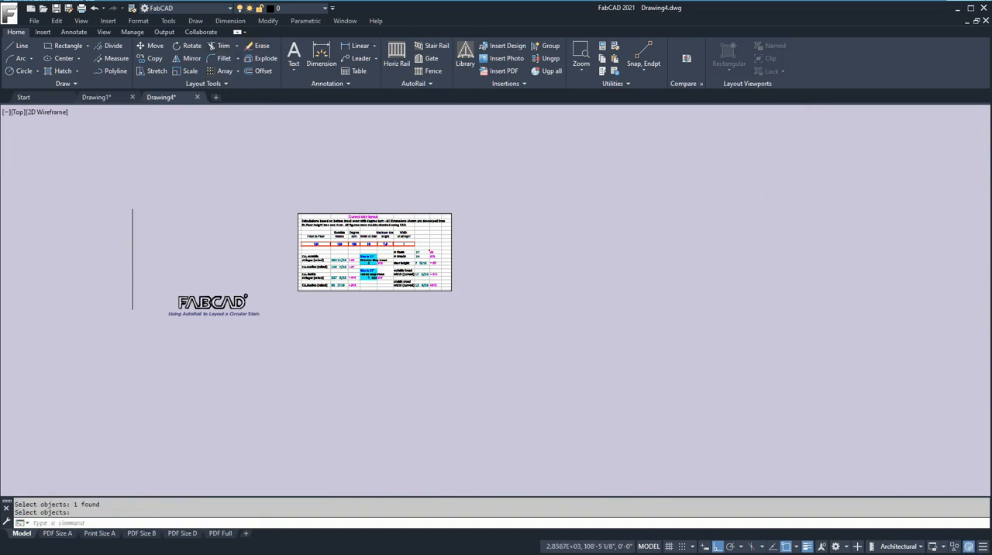
scroll(133, 262, "up", 5)
scroll(217, 249, "down", 3)
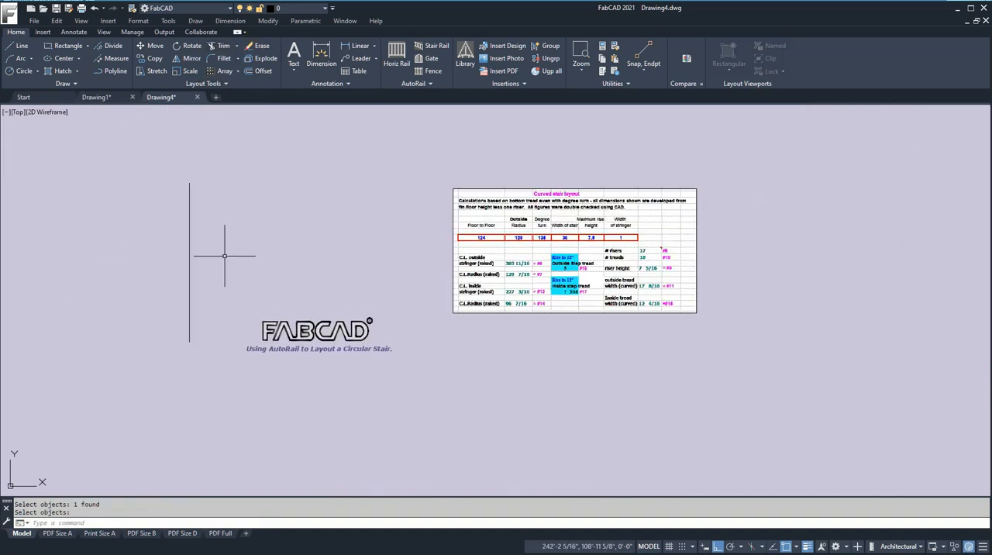
scroll(224, 256, "up", 2)
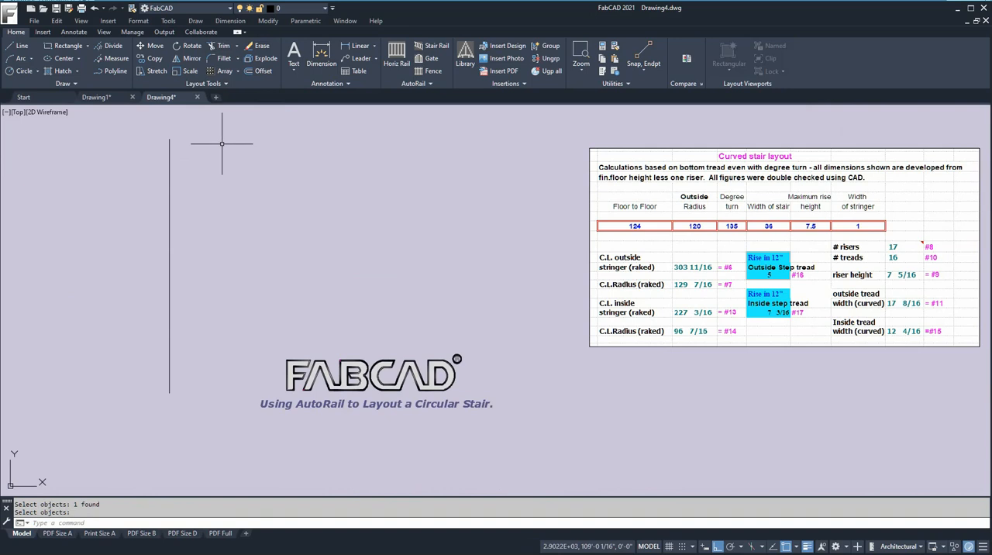
- Mark the vertical line with points at 7.5-inch intervals using Measure
left_click(116, 60)
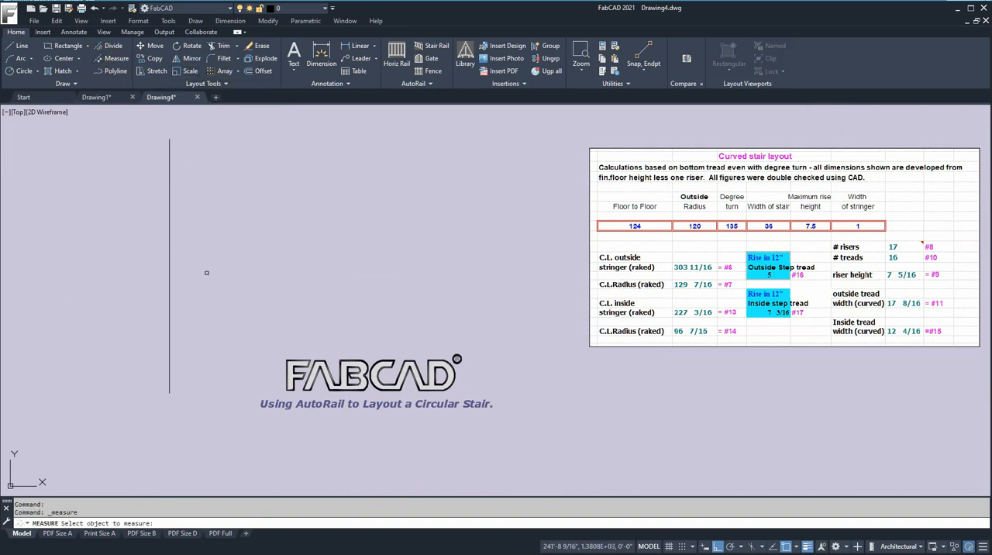
left_click(170, 294)
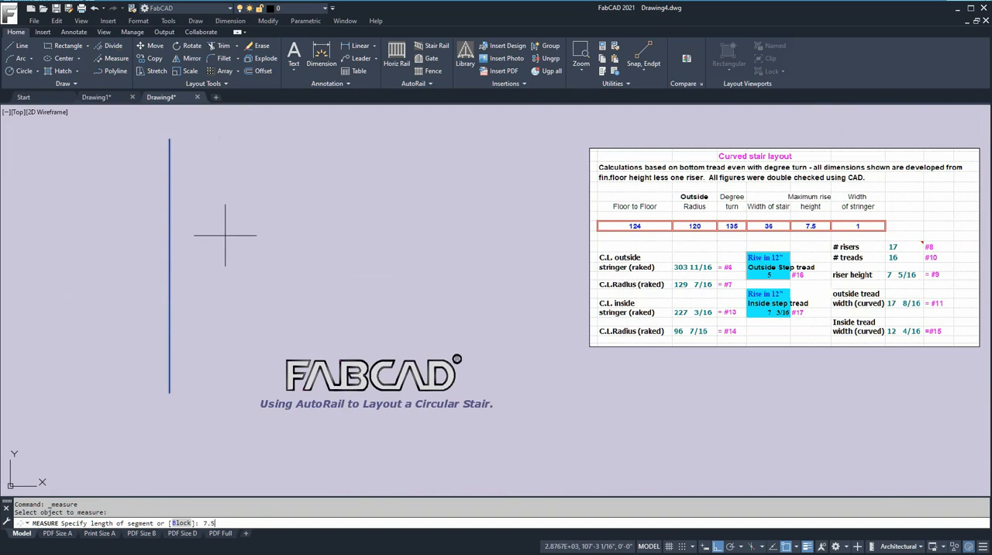
key("Return")
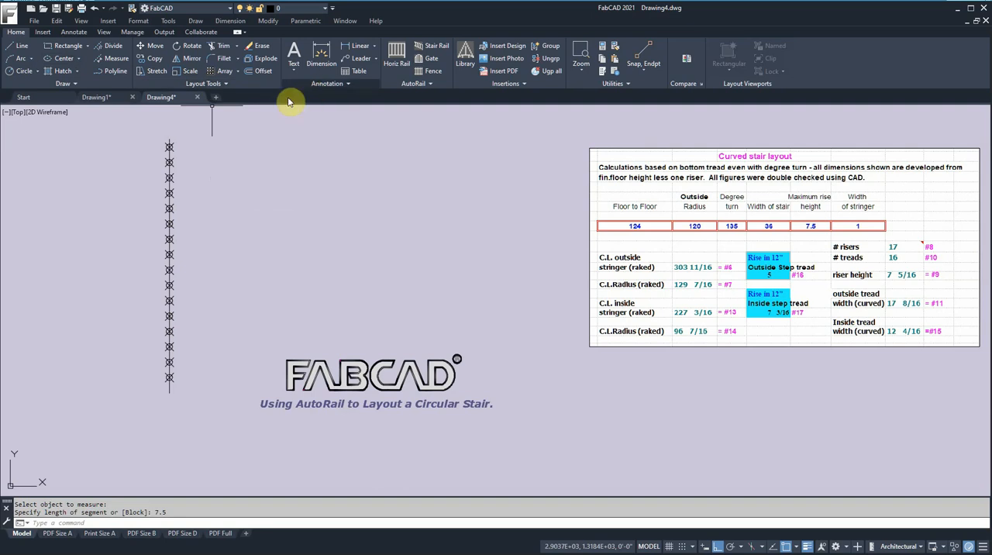
- Erase all the interval points from the vertical line, keeping the line itself
left_click(256, 48)
left_click(140, 117)
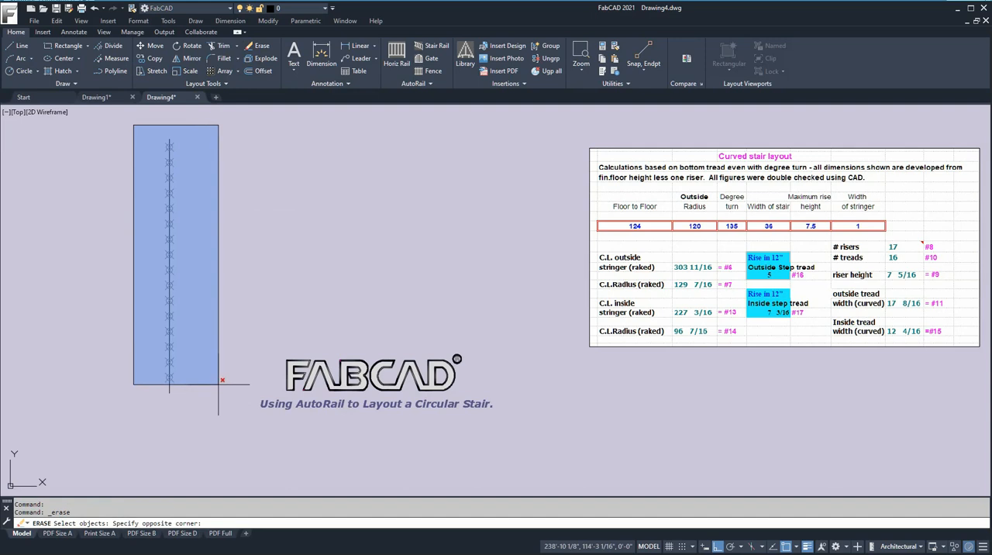
left_click(217, 383)
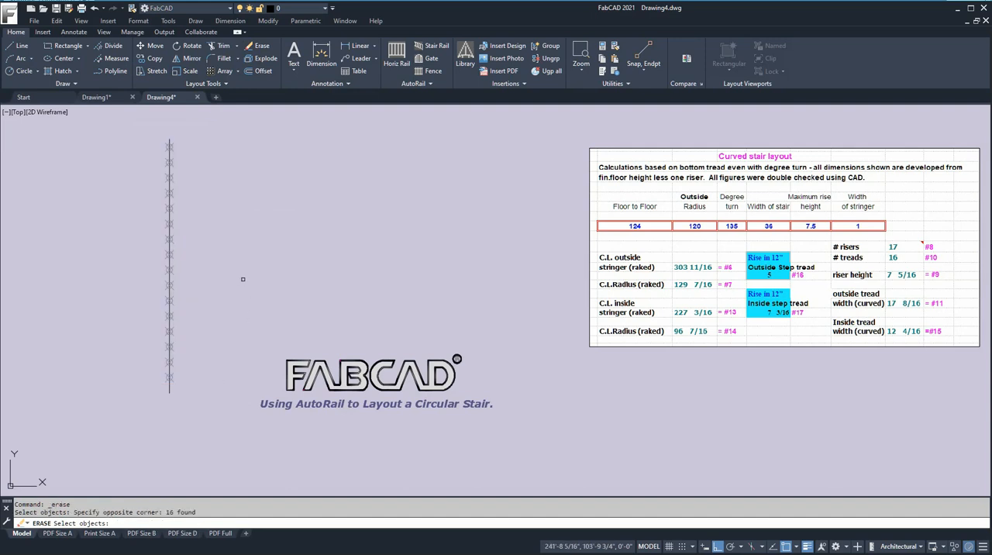
key("Return")
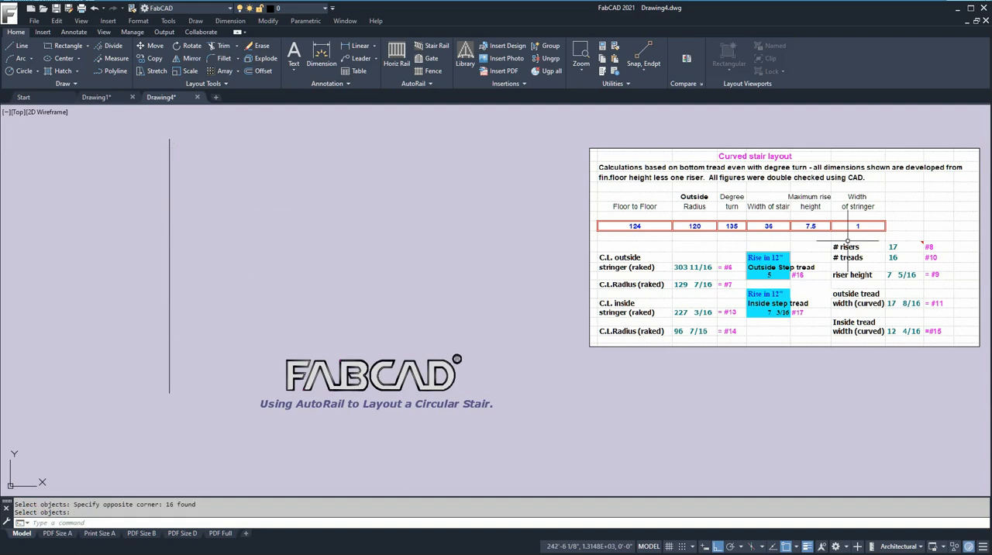
- Move the FABCAD logo and its caption straight down, below the lower end of the vertical line
scroll(892, 250, "up", 5)
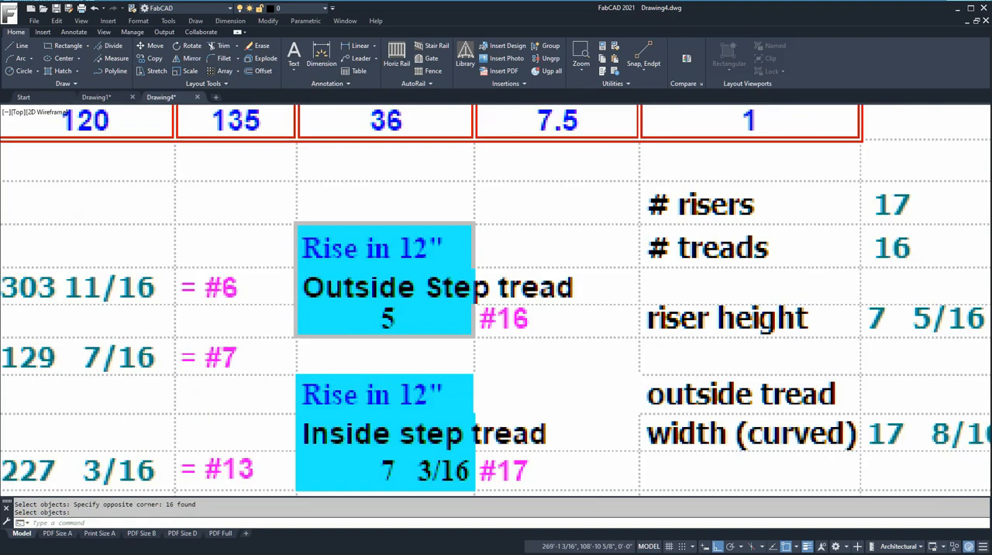
scroll(858, 250, "down", 5)
middle_click_drag(383, 273, 421, 282)
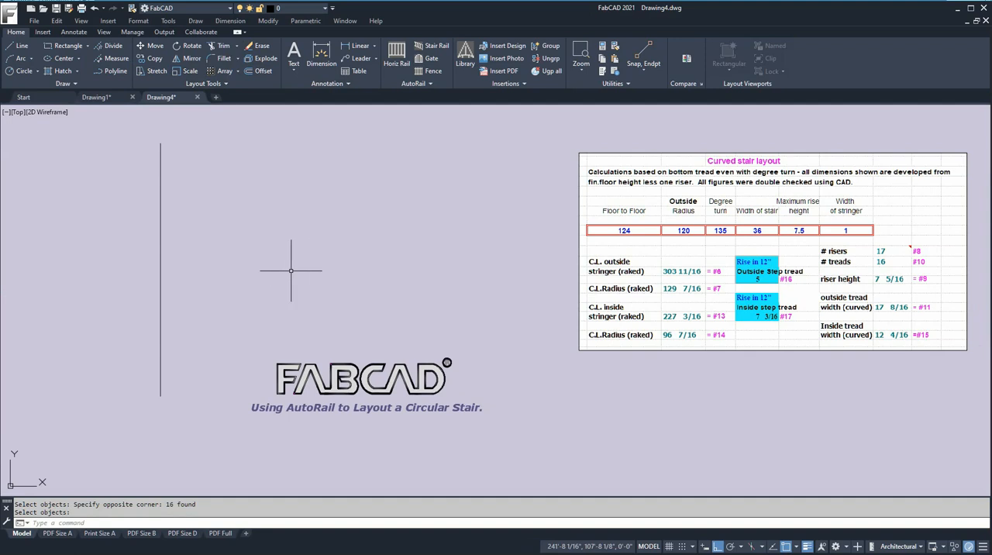
scroll(189, 296, "down", 2)
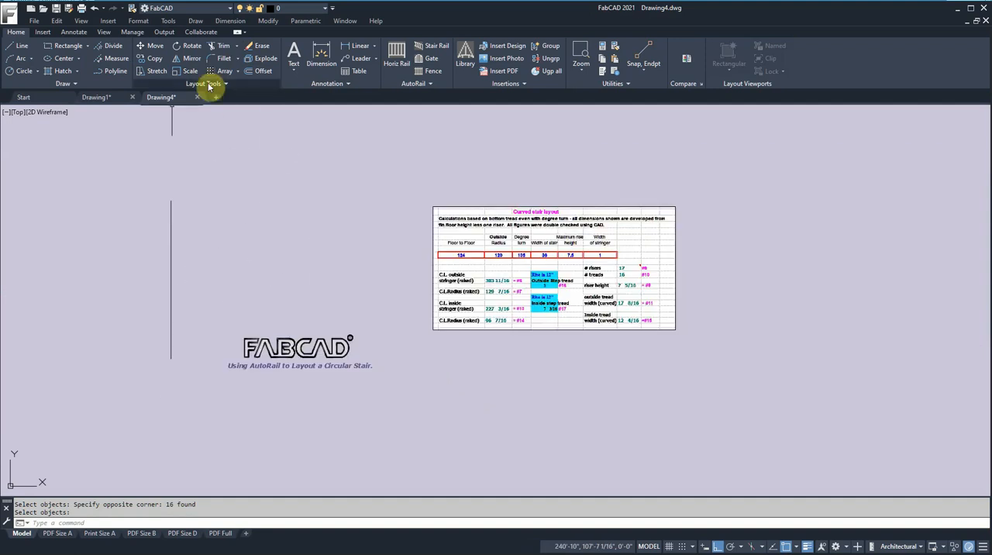
left_click(150, 46)
left_click(396, 398)
left_click(297, 329)
key("Return")
left_click(321, 256)
key("ctrl+z")
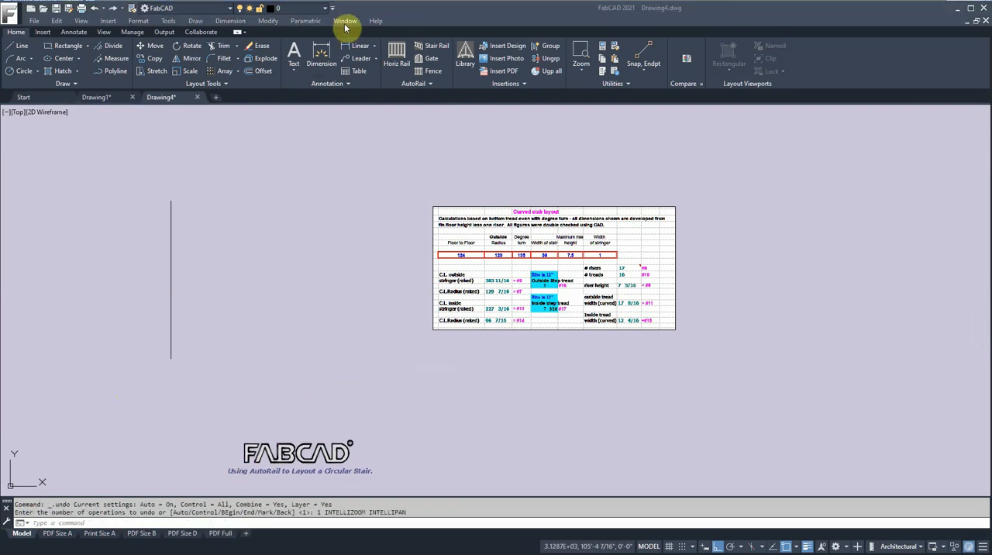
- Draw a circle with a diameter of 240 inches, centred between the vertical line and the stair table
left_click(21, 71)
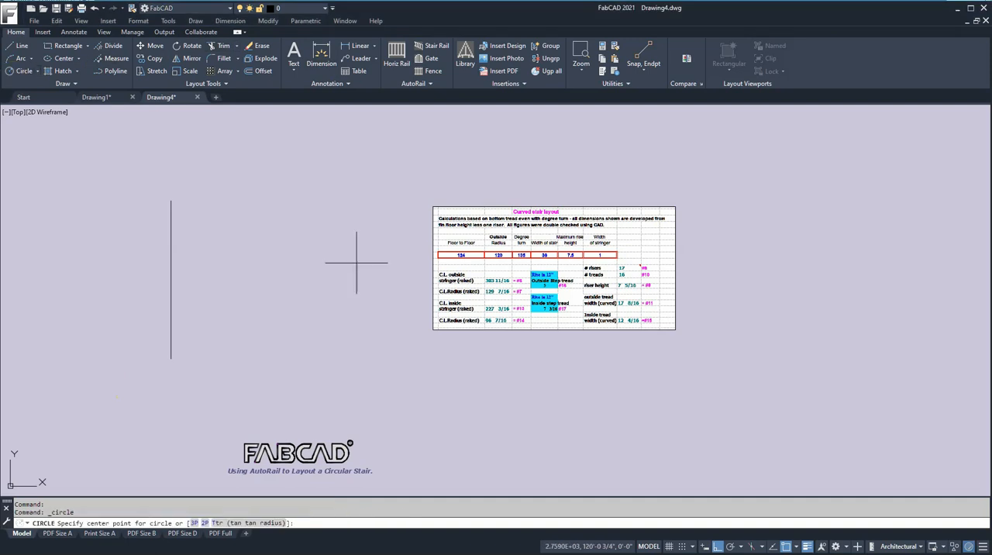
left_click(347, 270)
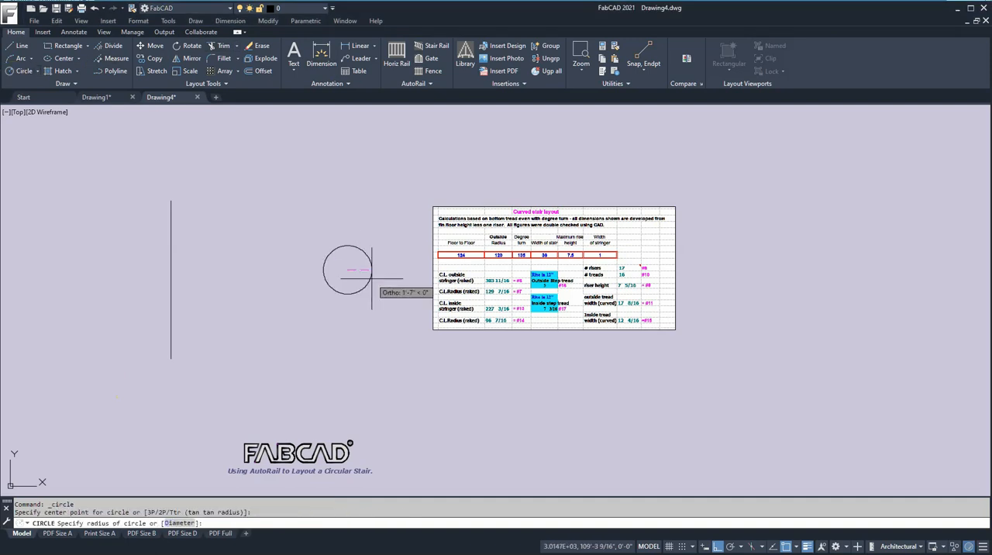
key("Return")
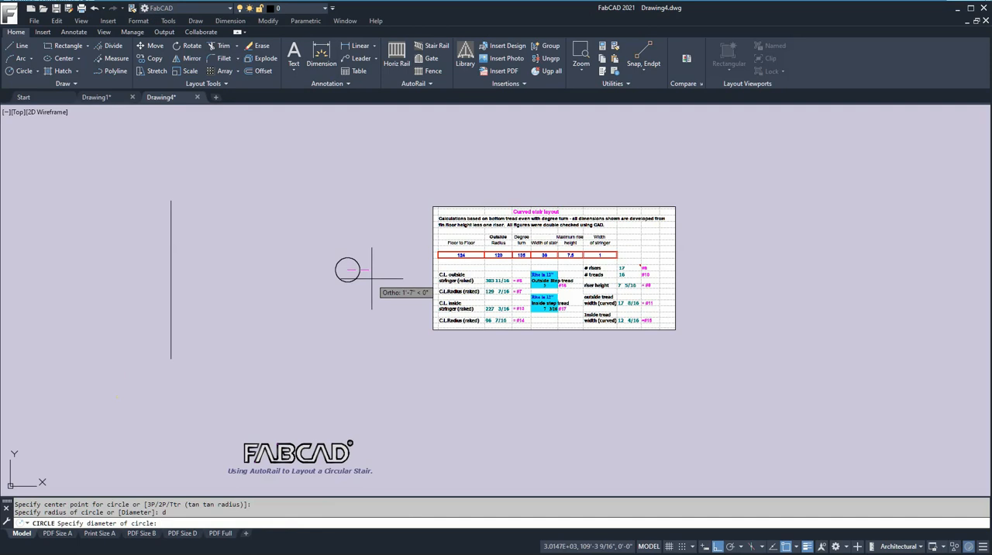
type("240")
key("Return")
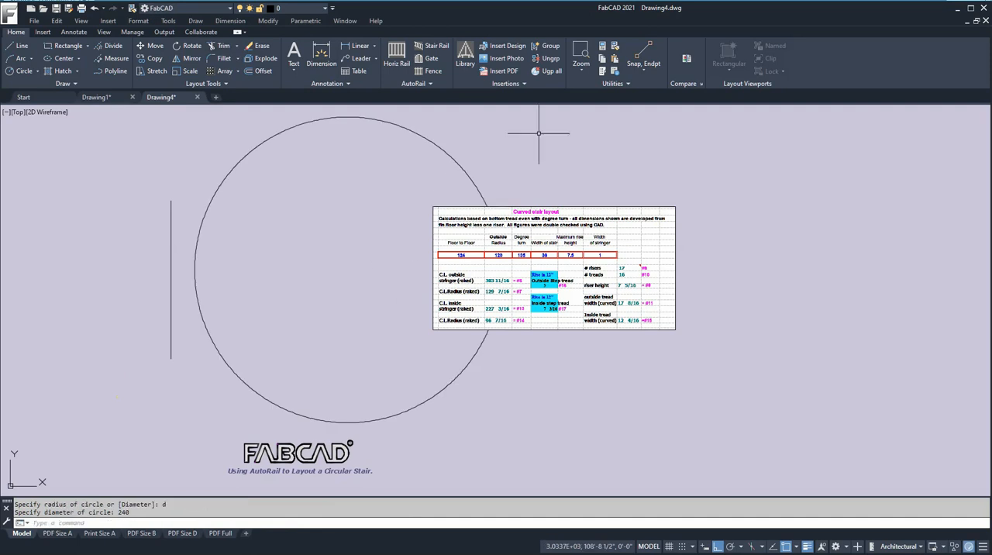
- Add a radius dimension to the circle, placed just outside its upper-right edge
left_click(373, 48)
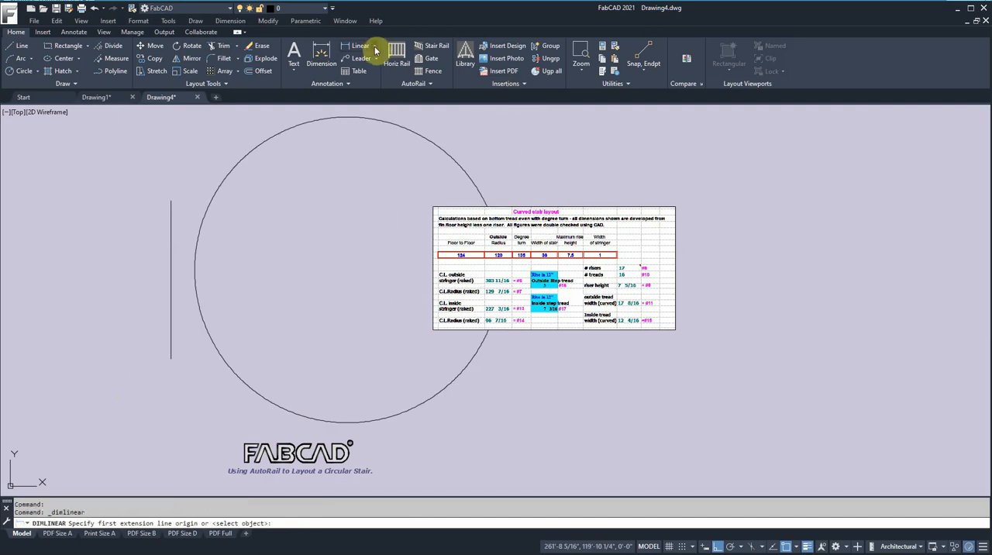
left_click(375, 50)
left_click(364, 166)
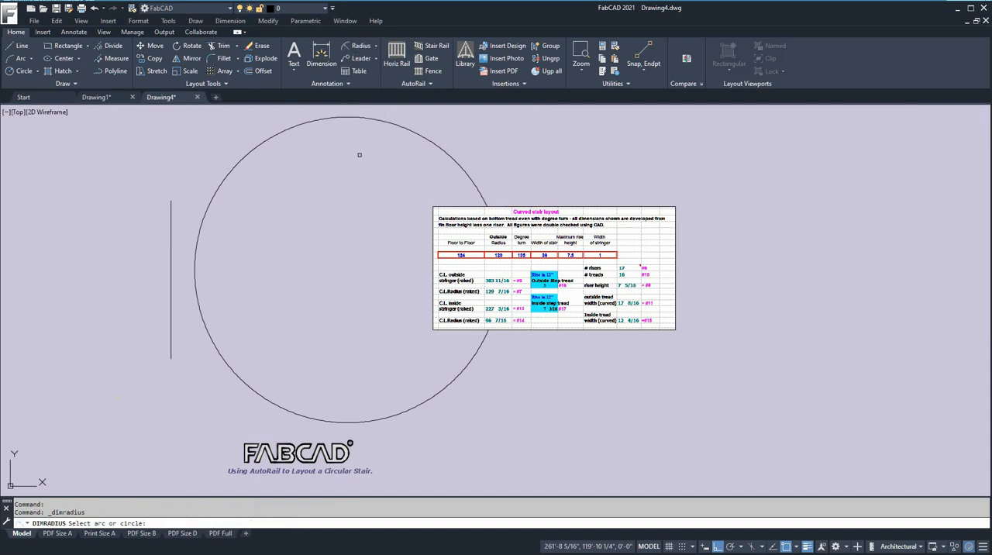
left_click(466, 162)
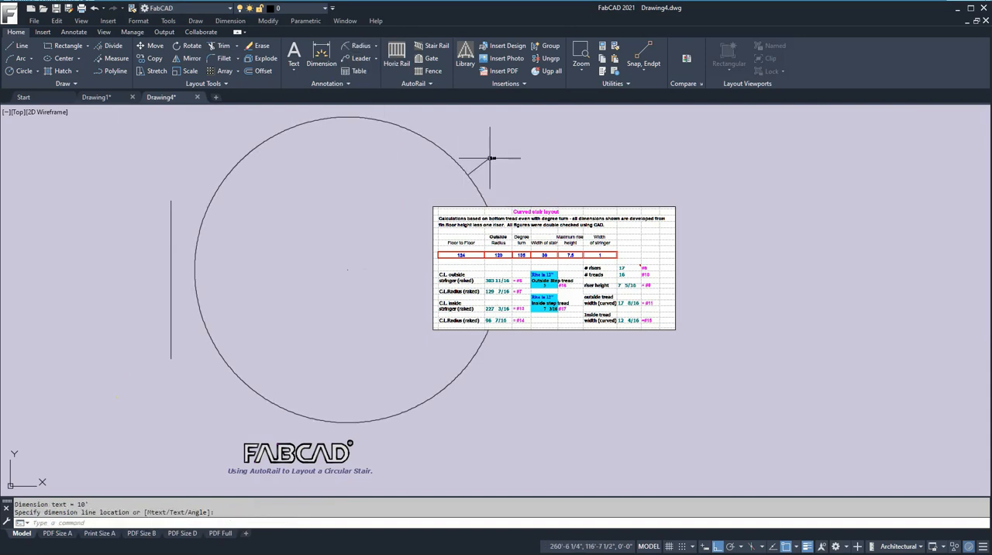
scroll(490, 158, "up", 5)
scroll(500, 166, "down", 5)
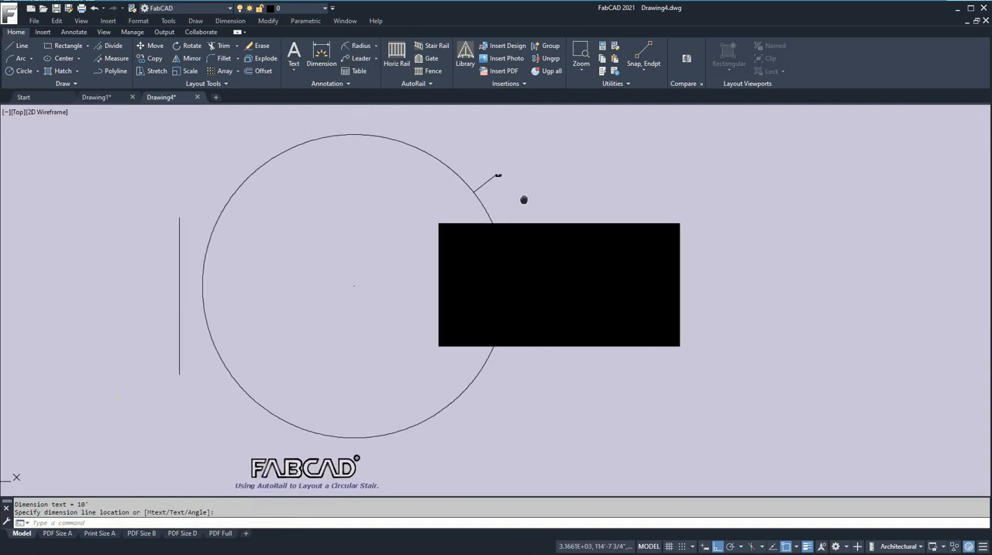
- Move the curved stair layout table horizontally to the right so it lies clear of the circle
middle_click_drag(524, 200, 410, 190)
left_click(147, 48)
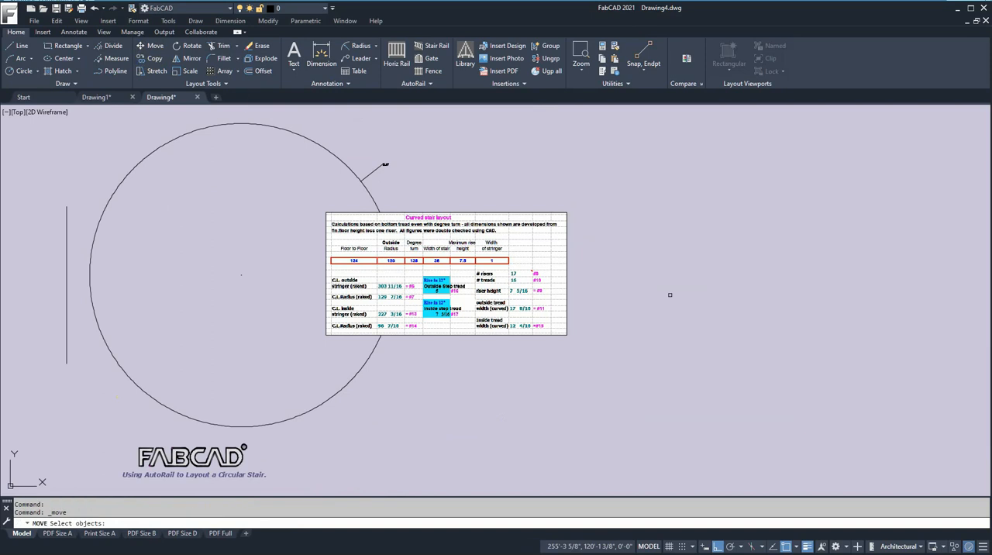
left_click(631, 311)
left_click(485, 197)
right_click(537, 197)
left_click(541, 200)
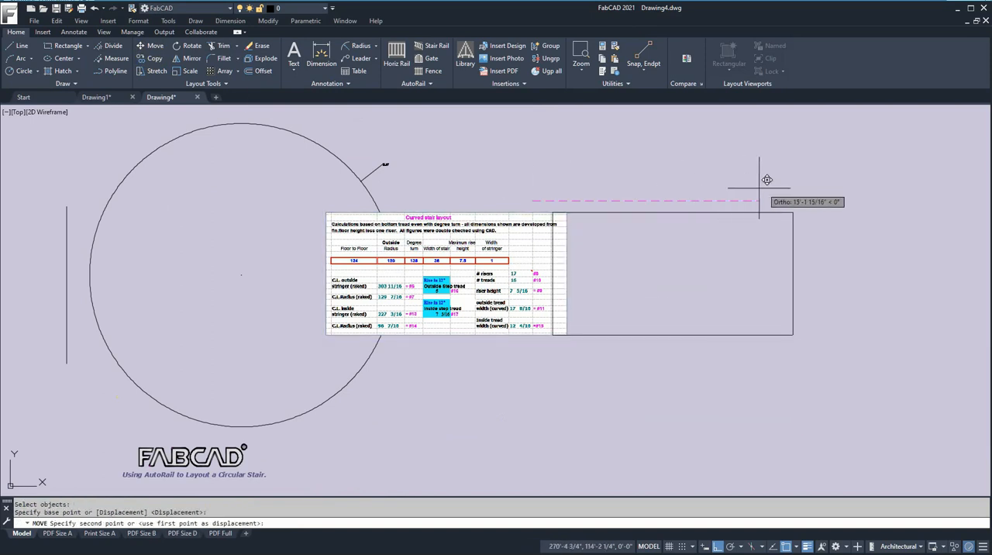
left_click(770, 186)
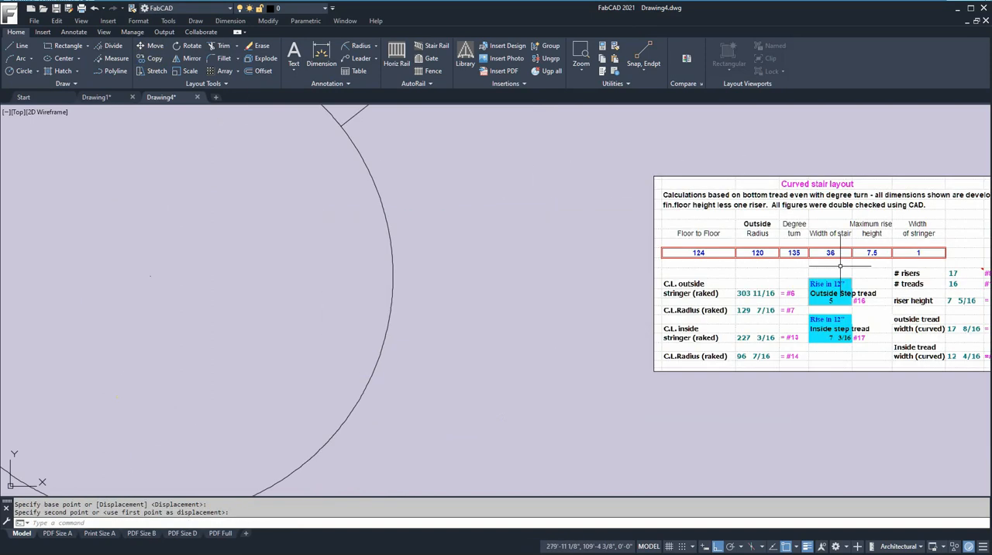
scroll(657, 292, "down", 2)
scroll(761, 267, "up", 4)
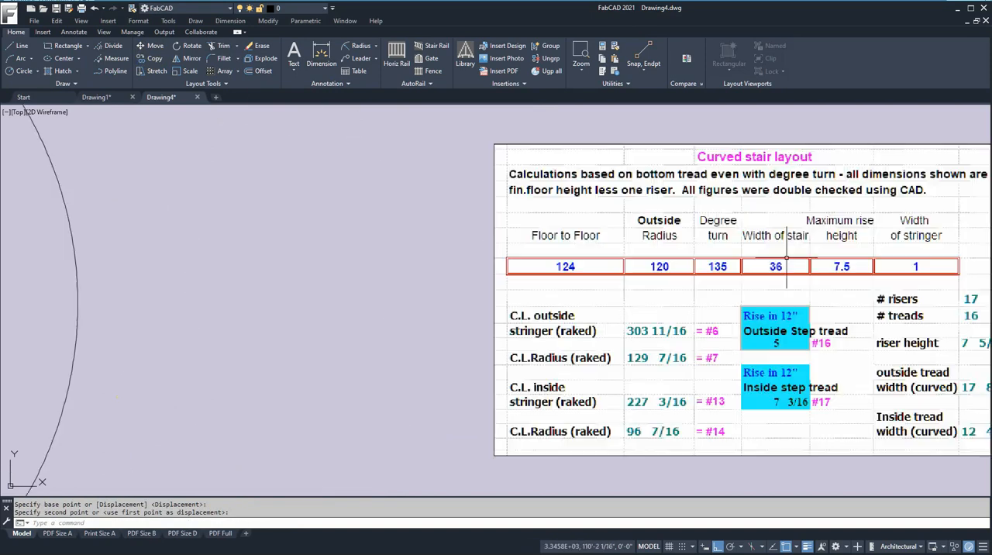
scroll(800, 254, "down", 2)
scroll(806, 259, "down", 2)
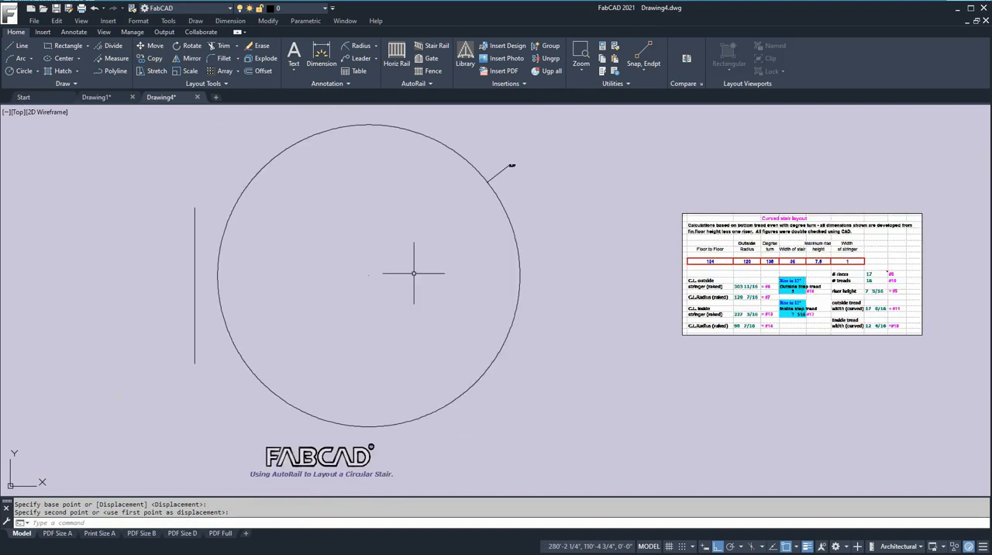
- Draw a line from the circle's top quadrant straight down to its centre
left_click(16, 47)
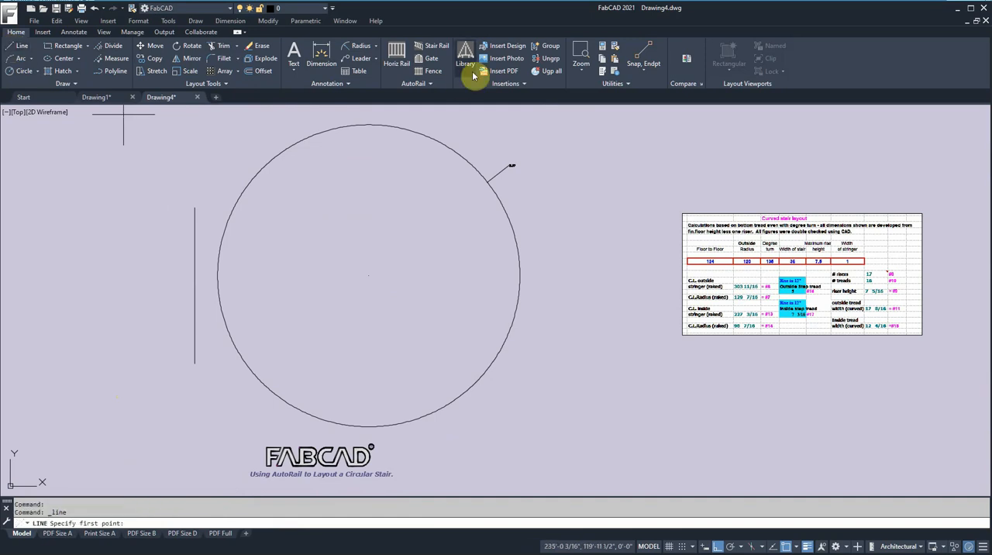
left_click(645, 74)
left_click(641, 205)
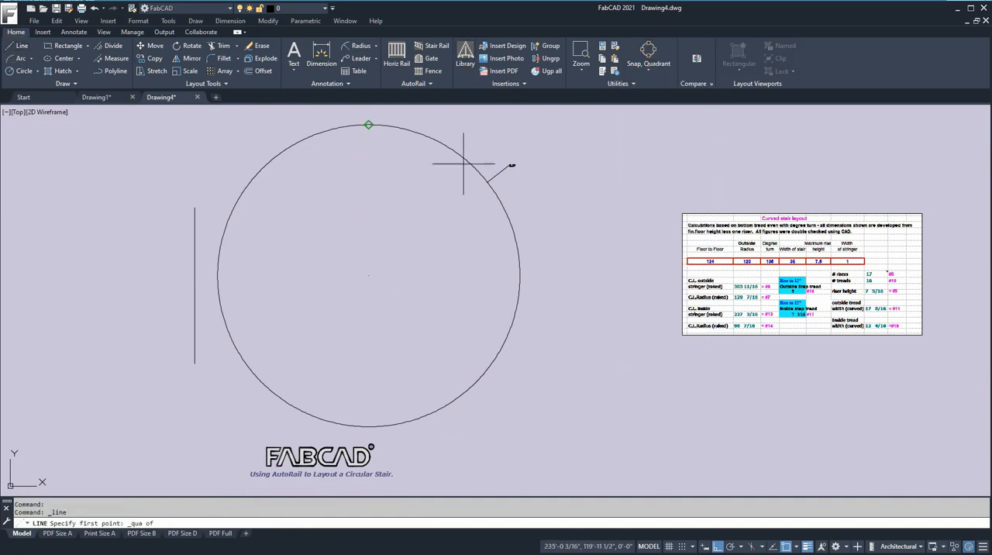
left_click(367, 135)
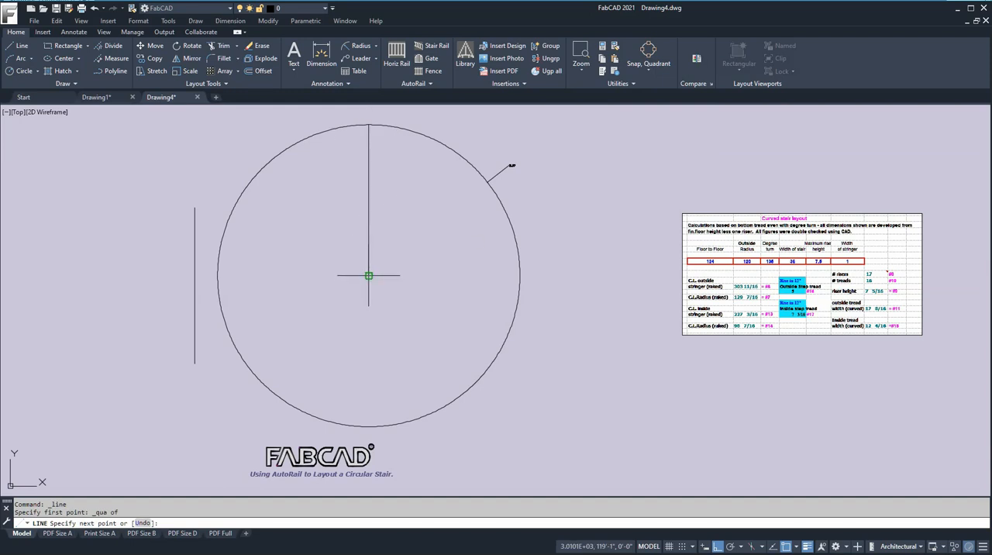
left_click(368, 275)
key("Return")
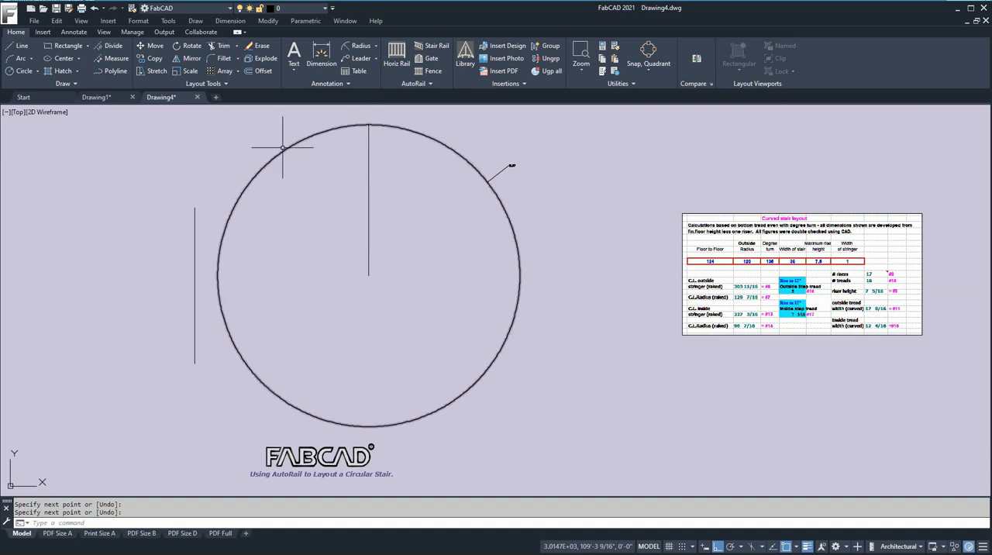
- Rotate a copy of the vertical radius line about the circle's centre, from reference angle 0 to new angle 135
left_click(187, 45)
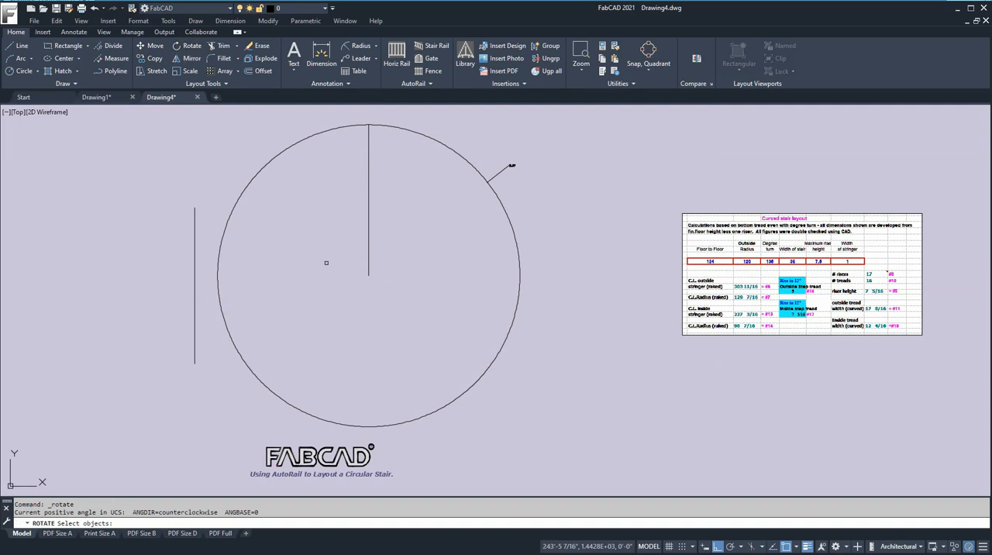
left_click(368, 227)
key("Return")
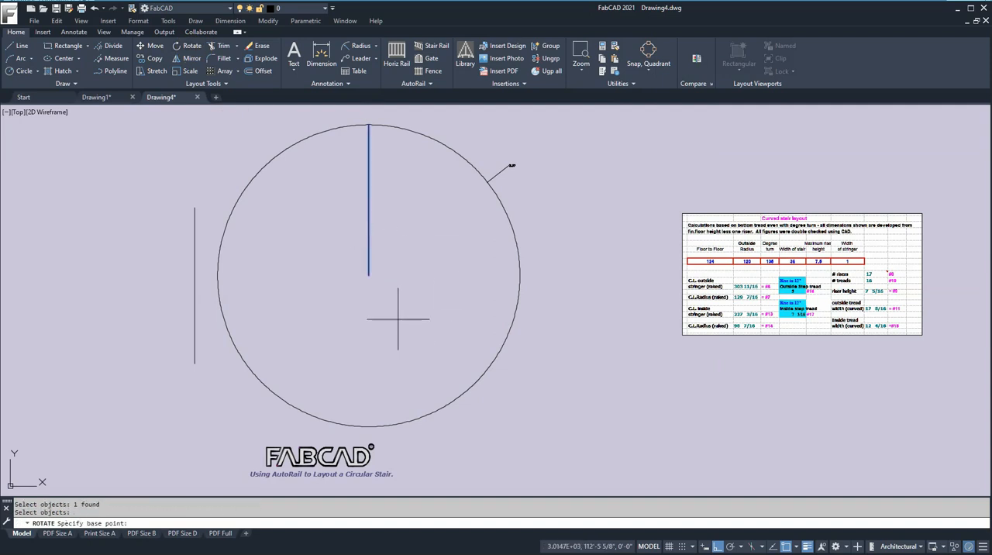
left_click(369, 276)
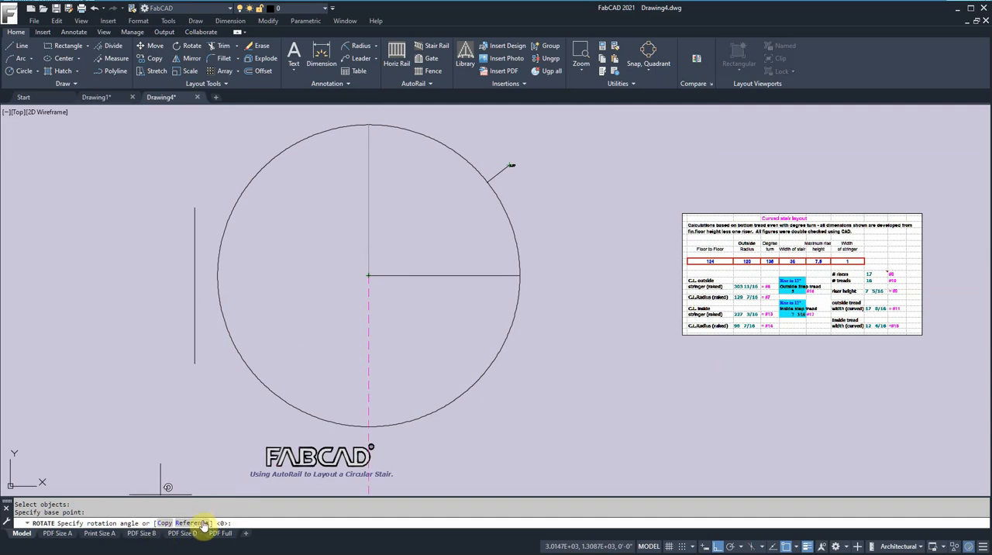
left_click(163, 523)
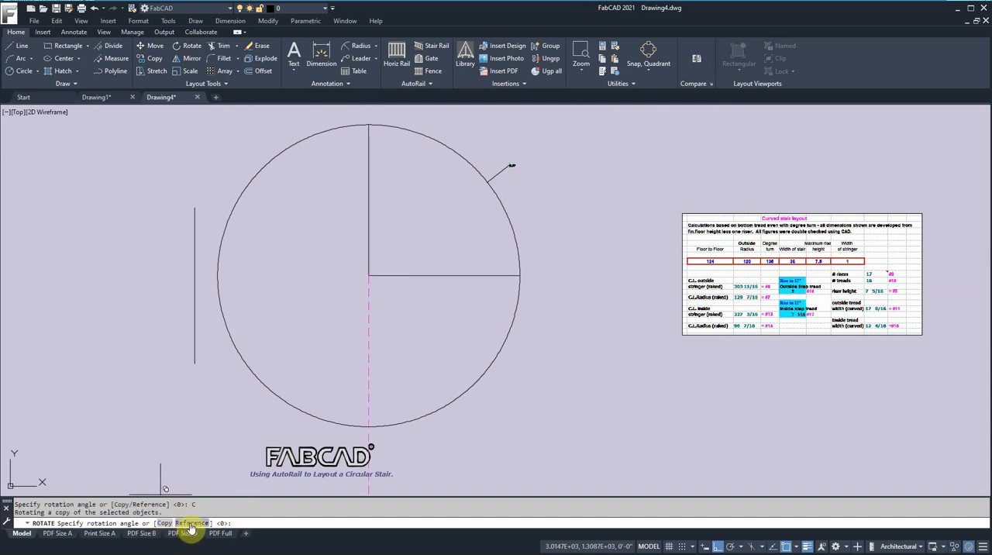
left_click(191, 523)
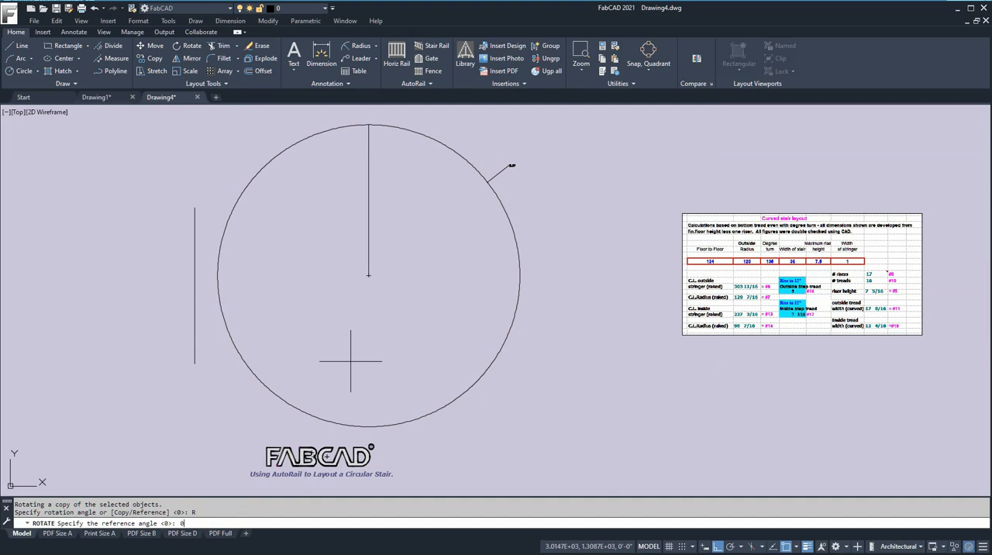
key("Return")
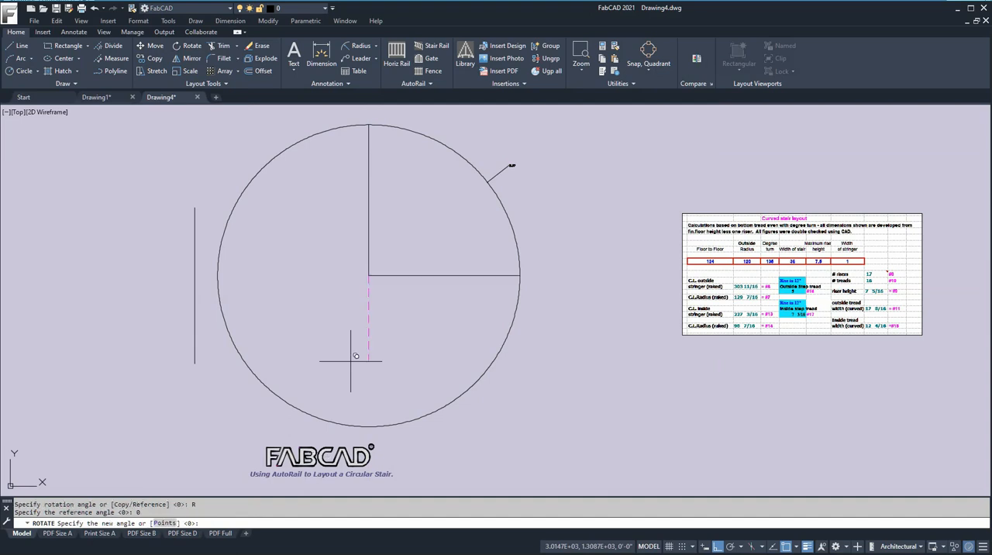
type("1")
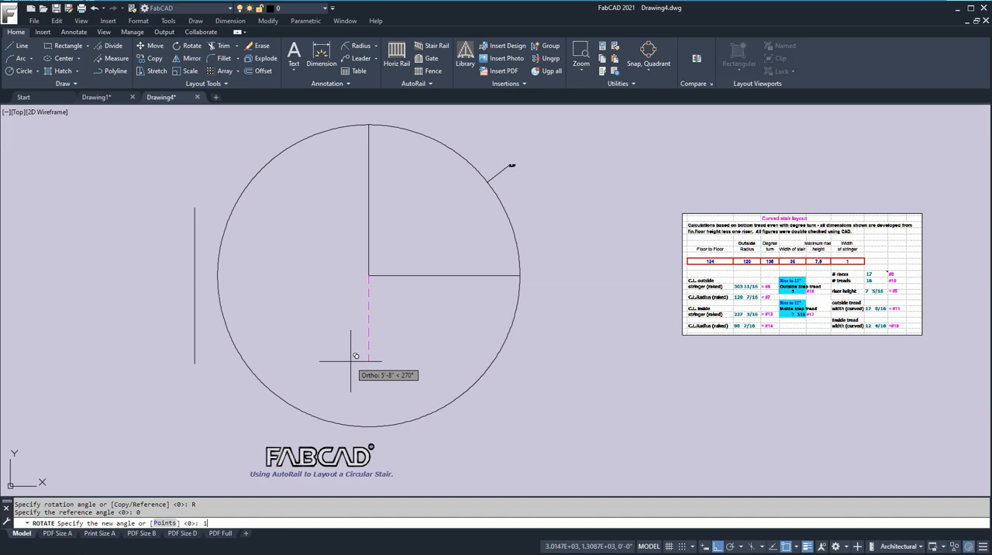
type("35")
key("Return")
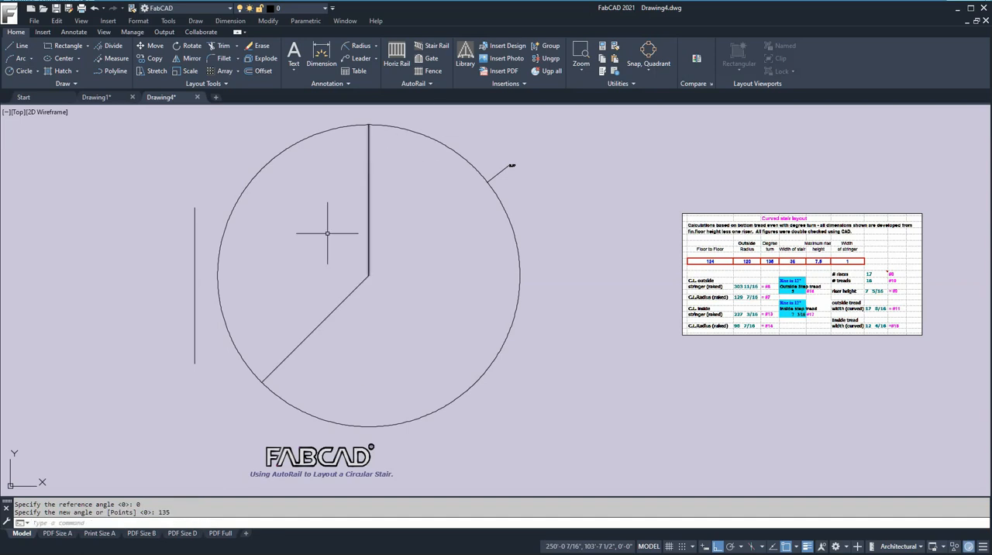
- Add an angular dimension between the two radius lines, placing its arc close to the circle's centre
scroll(378, 275, "up", 4)
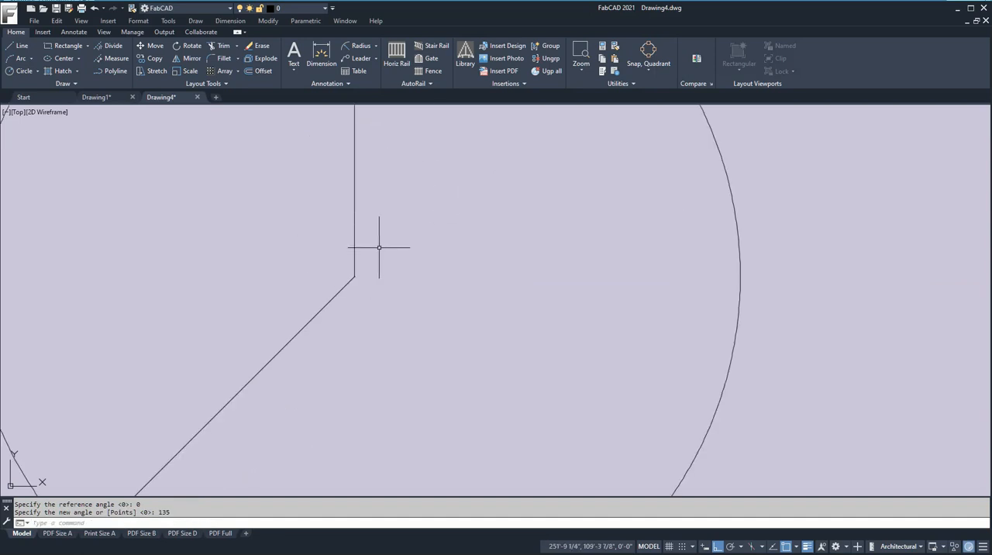
scroll(381, 246, "down", 2)
left_click(376, 46)
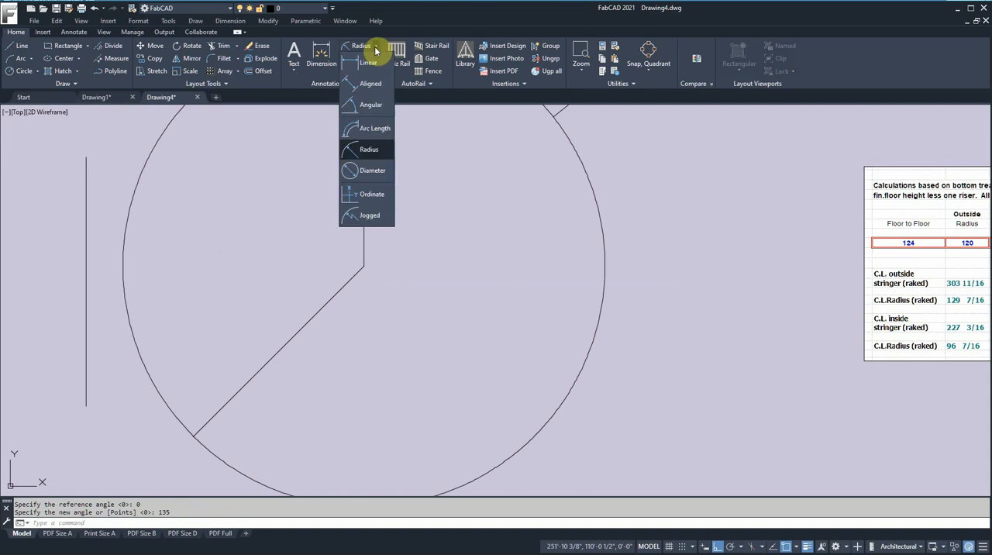
left_click(350, 106)
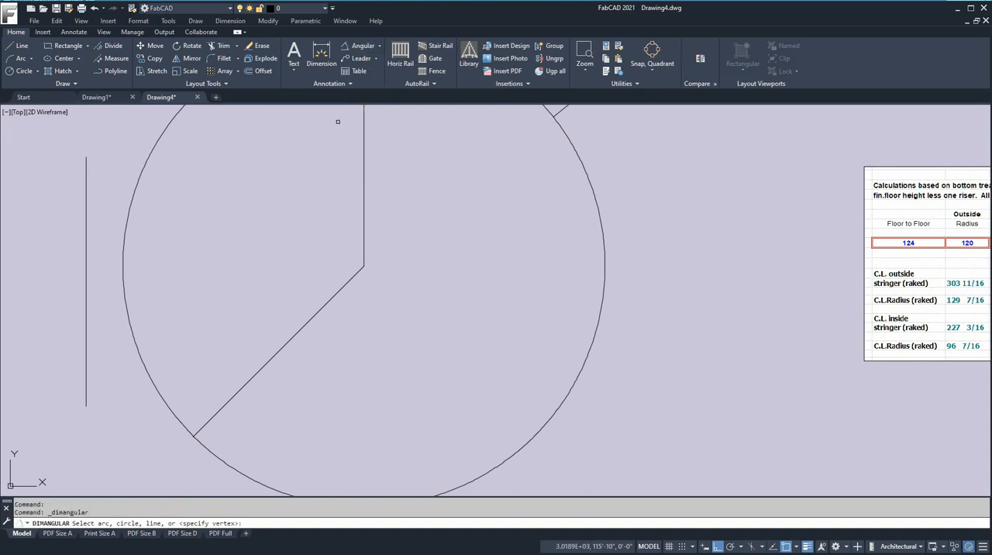
left_click(363, 236)
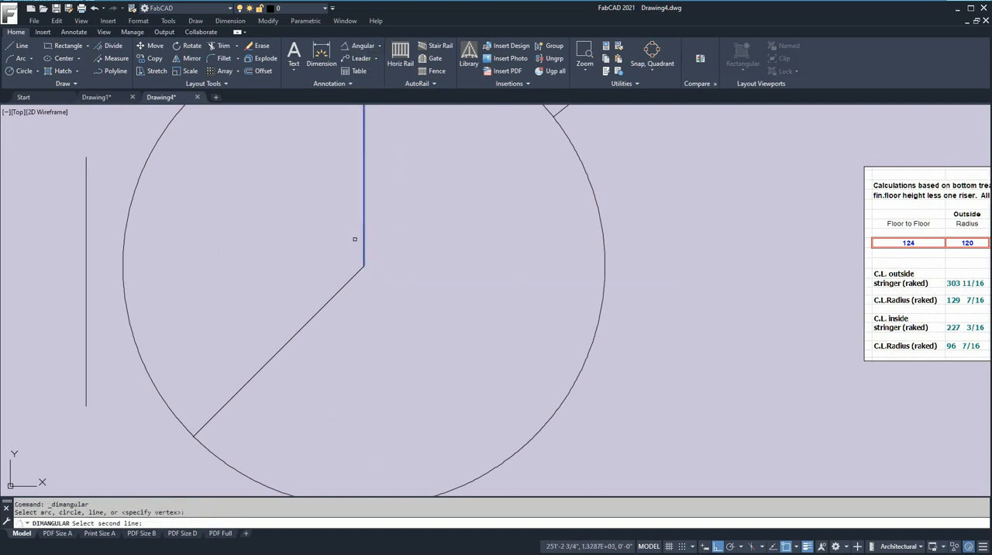
left_click(341, 286)
left_click(321, 259)
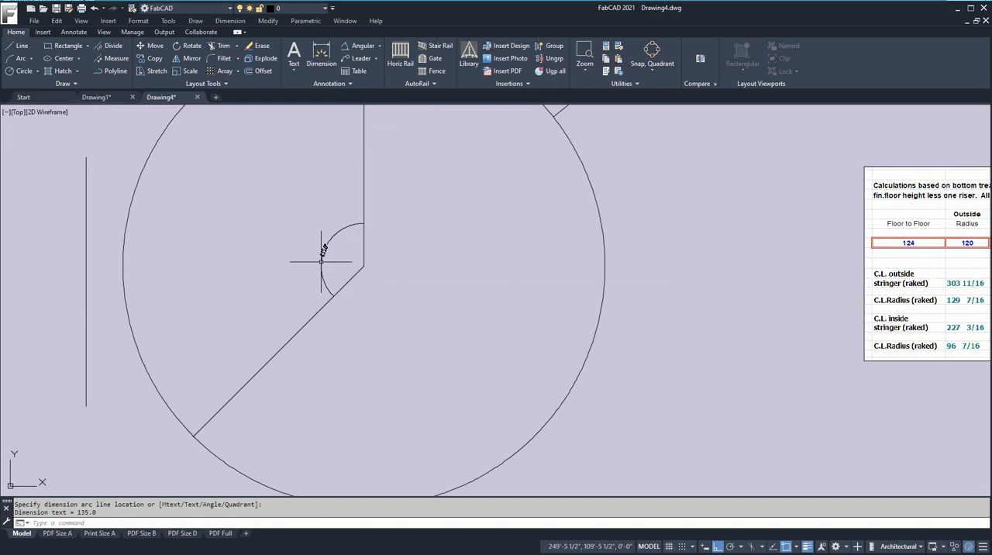
scroll(321, 256, "up", 5)
scroll(373, 247, "down", 6)
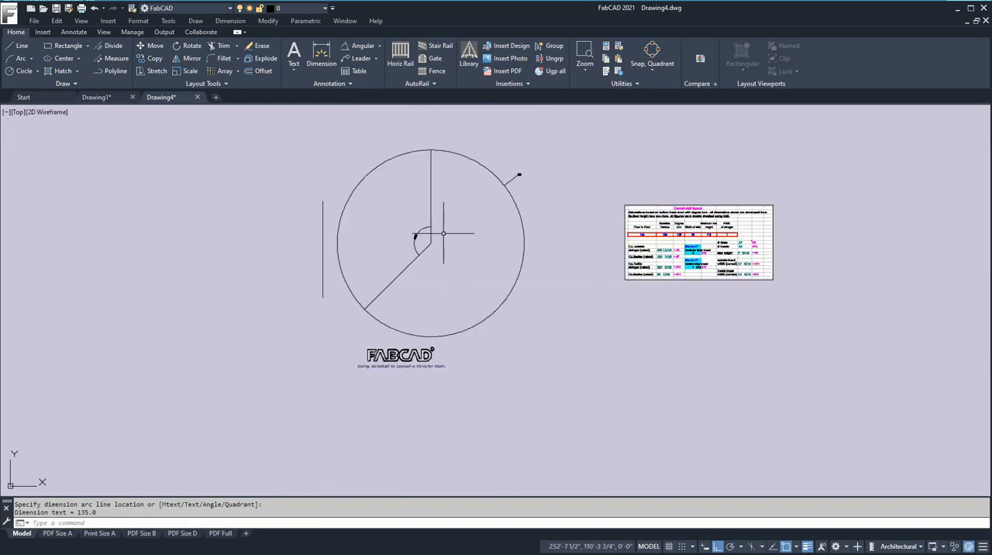
- Move the circle with its radius lines and dimensions a short distance up and to the right, with Ortho switched off
middle_click_drag(465, 222, 425, 237)
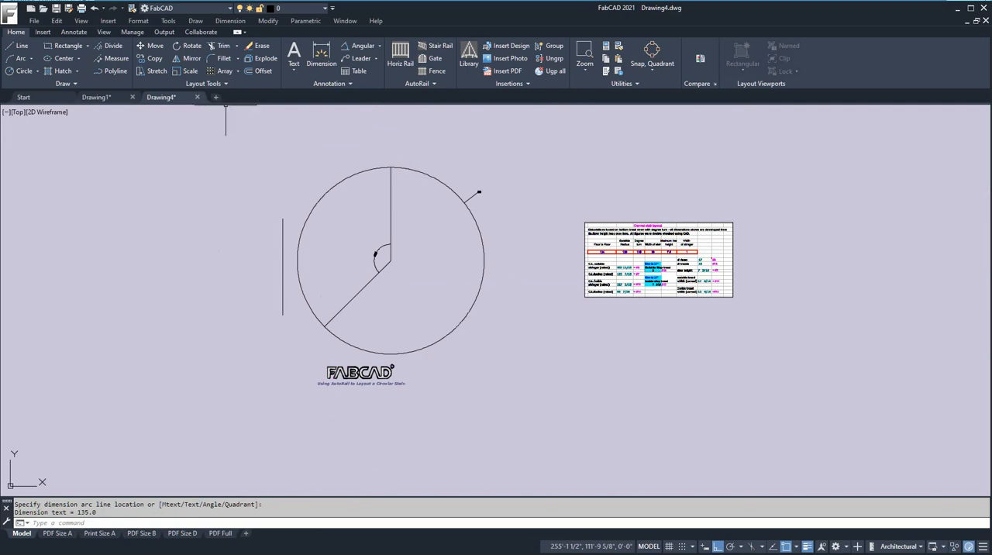
left_click(151, 46)
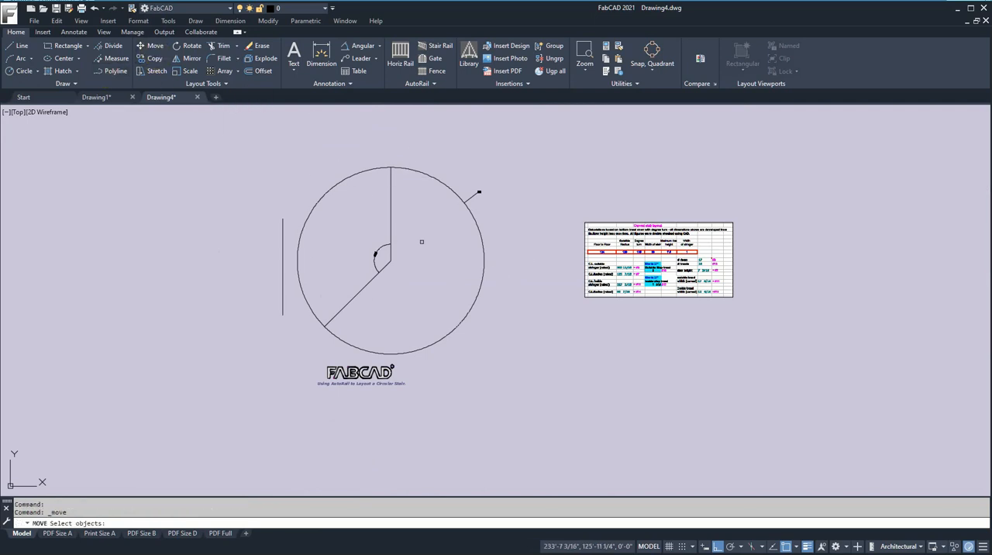
left_click(522, 319)
left_click(328, 166)
key("Return")
left_click(412, 223)
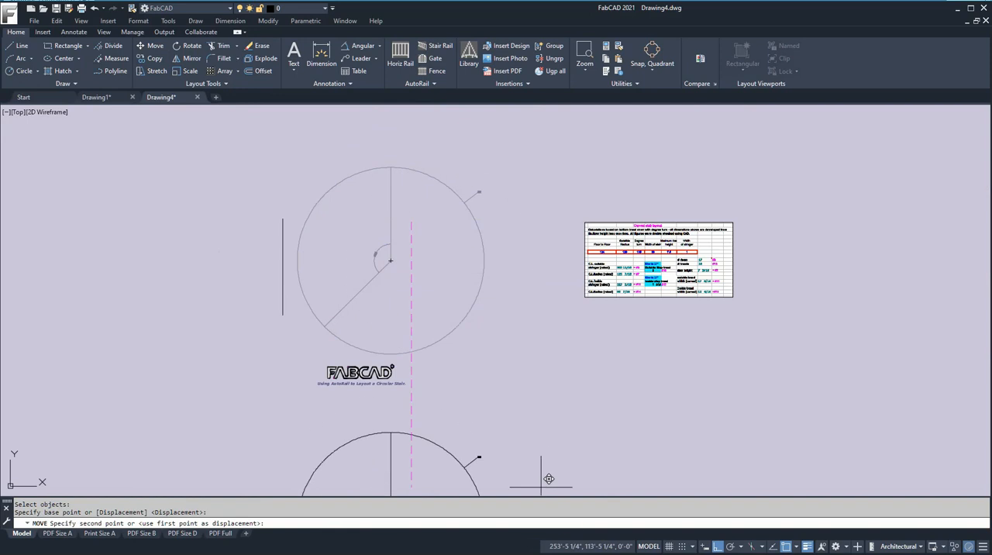
key("F8")
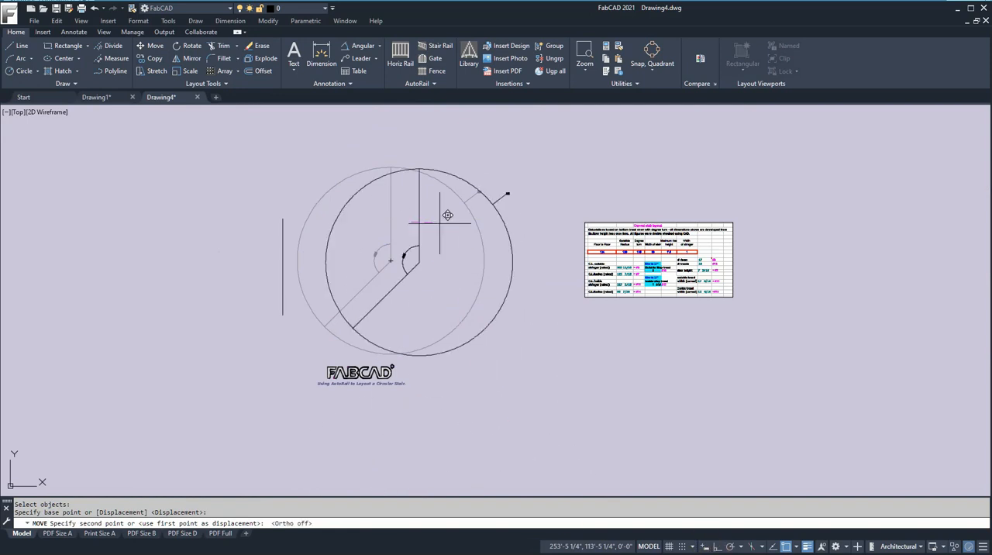
left_click(459, 193)
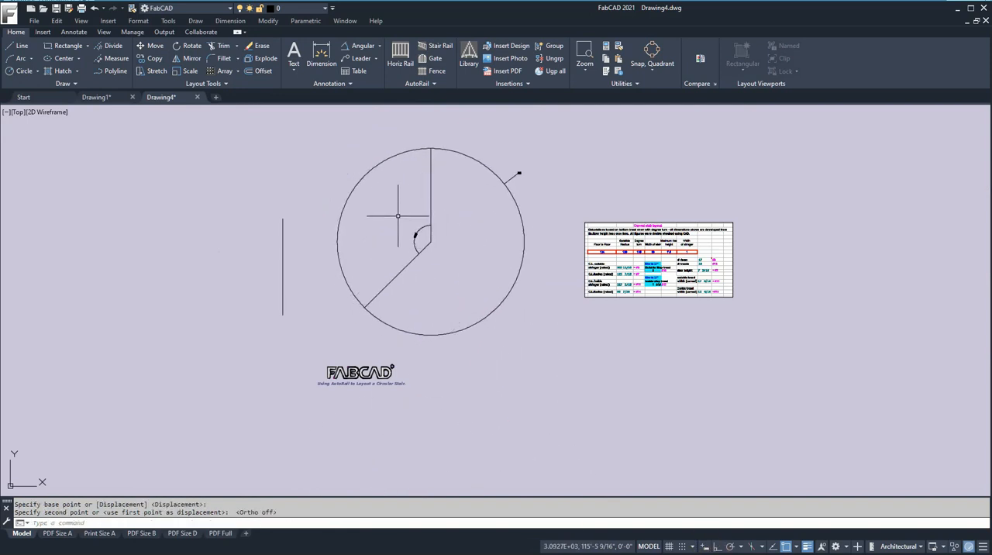
- Trim away the part of the circle outside the 135-degree sector between the two radius lines
left_click(221, 47)
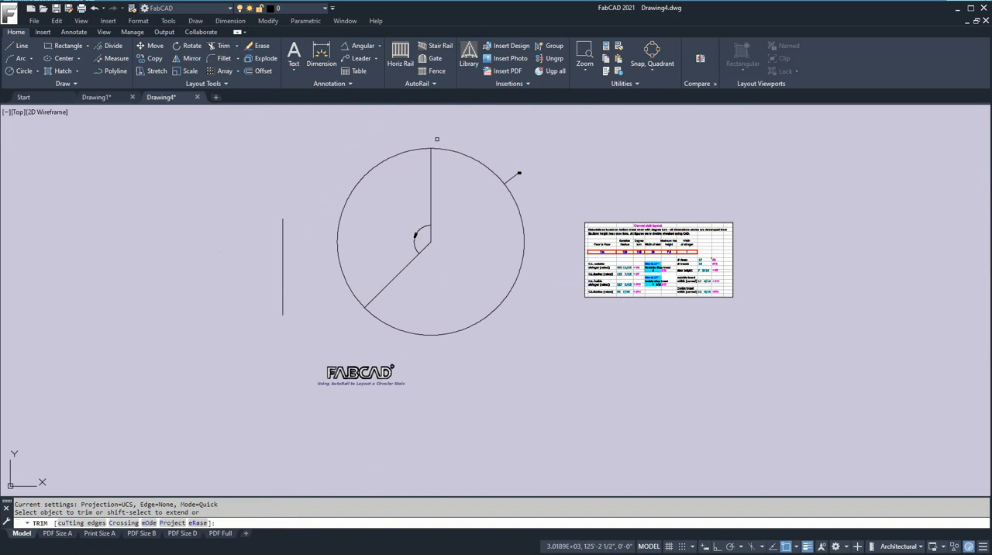
left_click(453, 151)
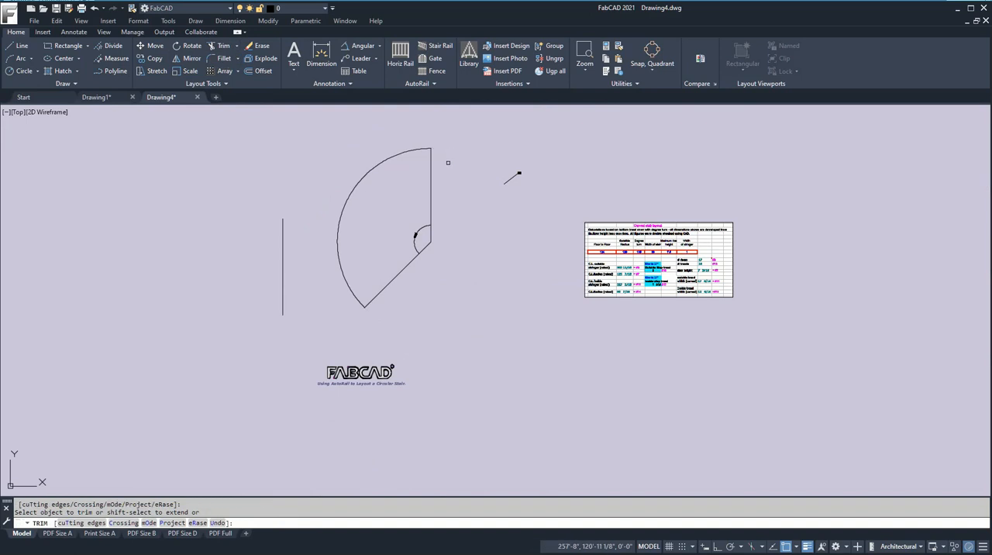
key("Return")
- Erase the leftover radius dimension beside the trimmed circle
left_click(258, 47)
left_click(513, 186)
left_click(492, 170)
key("Return")
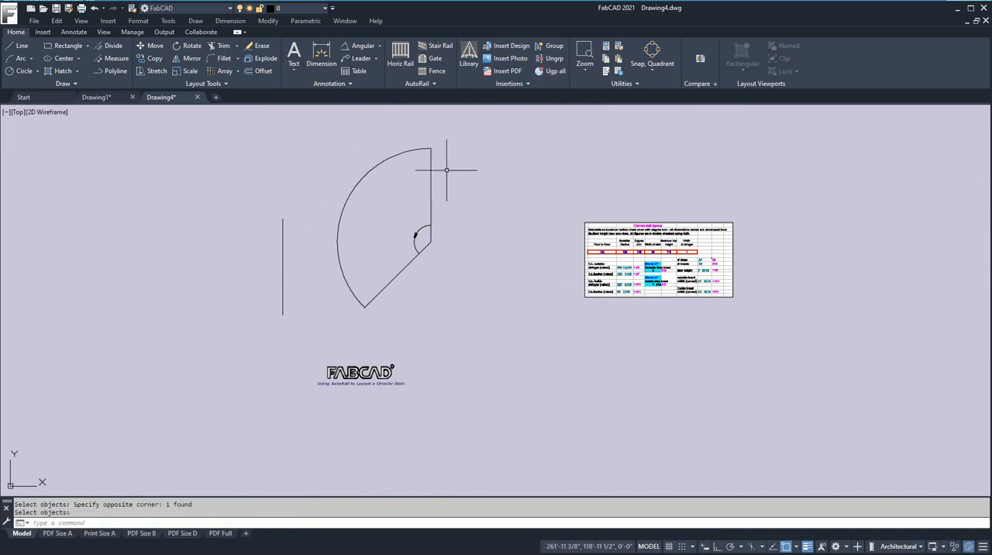
- Offset the outer arc of the sector 1 inch inward for the outside stringer
scroll(379, 181, "up", 4)
scroll(379, 180, "down", 5)
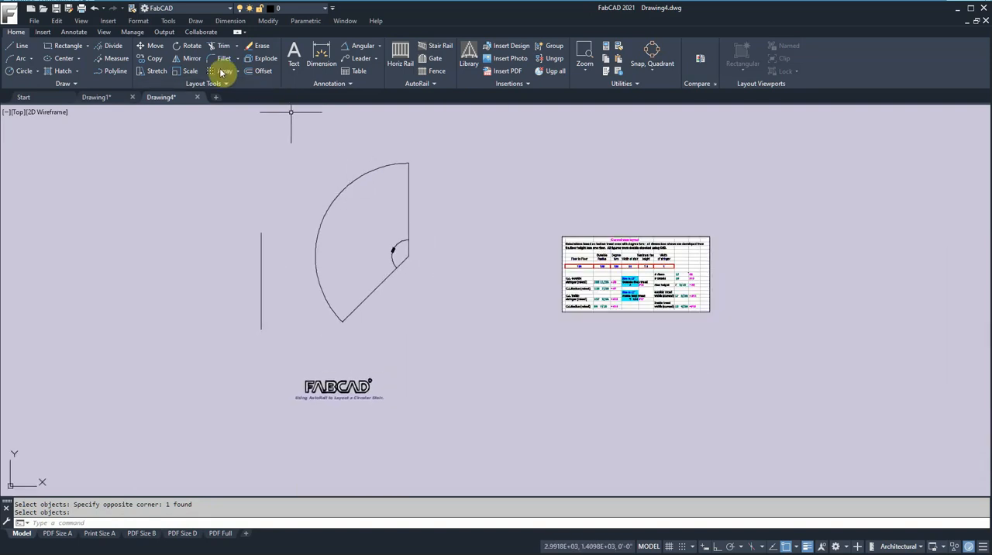
left_click(259, 71)
type("1")
key("Return")
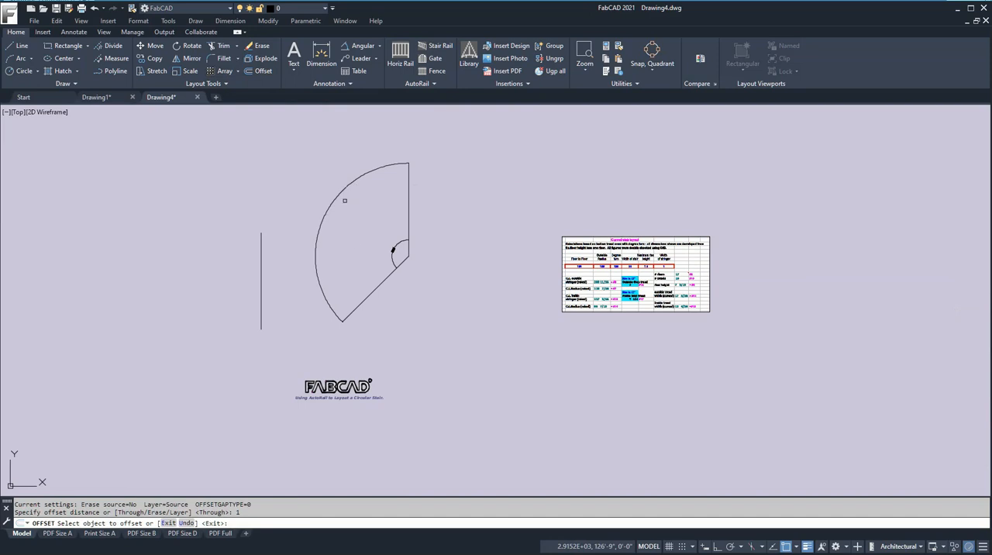
left_click(344, 192)
left_click(364, 214)
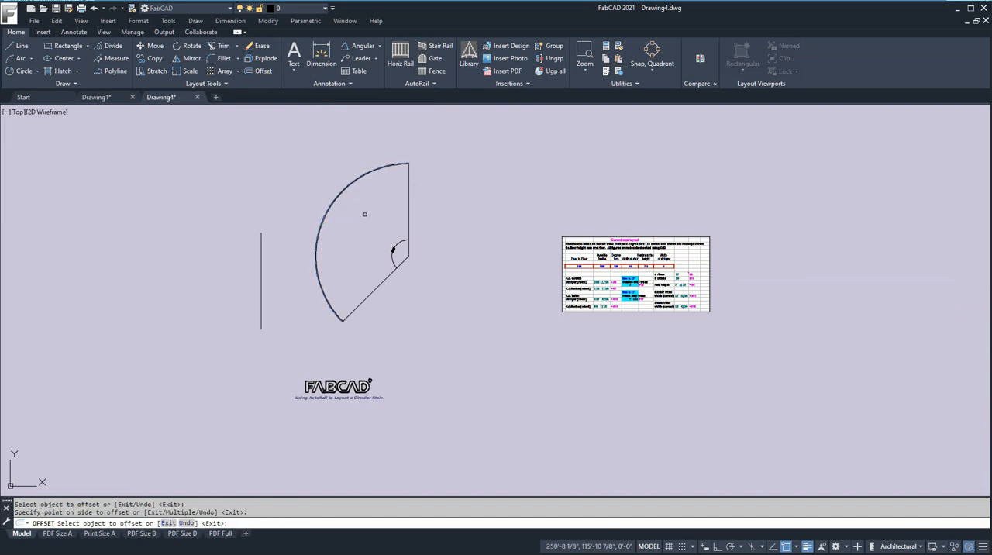
- Offset the inner arc of the outside stringer 36 inches toward the centre for the stair width
scroll(404, 166, "up", 6)
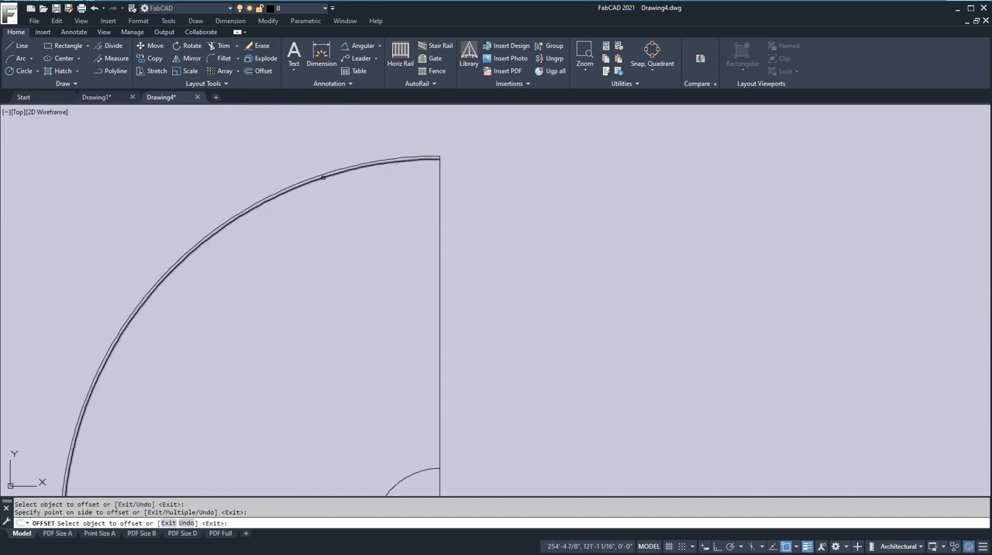
left_click(264, 72)
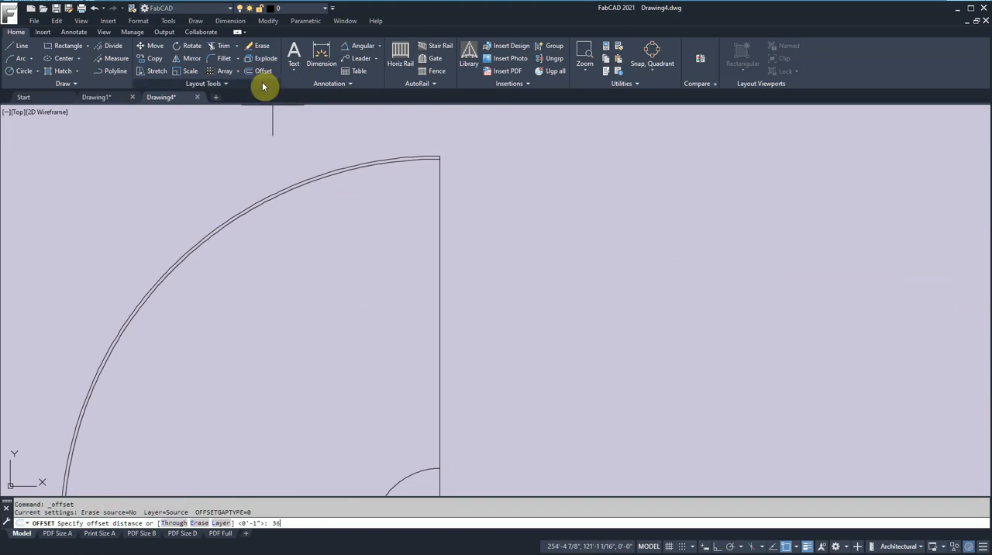
type("36")
key("Return")
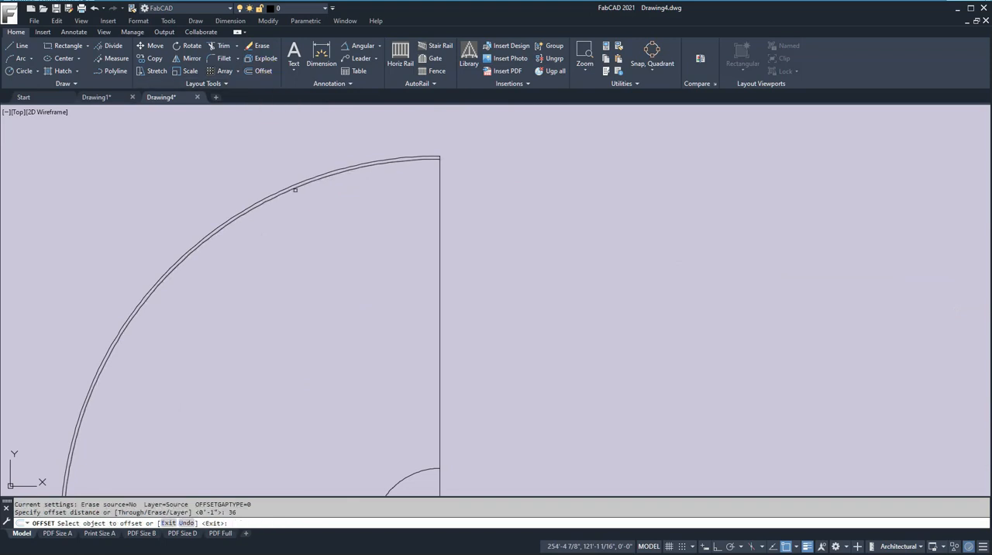
left_click(289, 188)
left_click(318, 256)
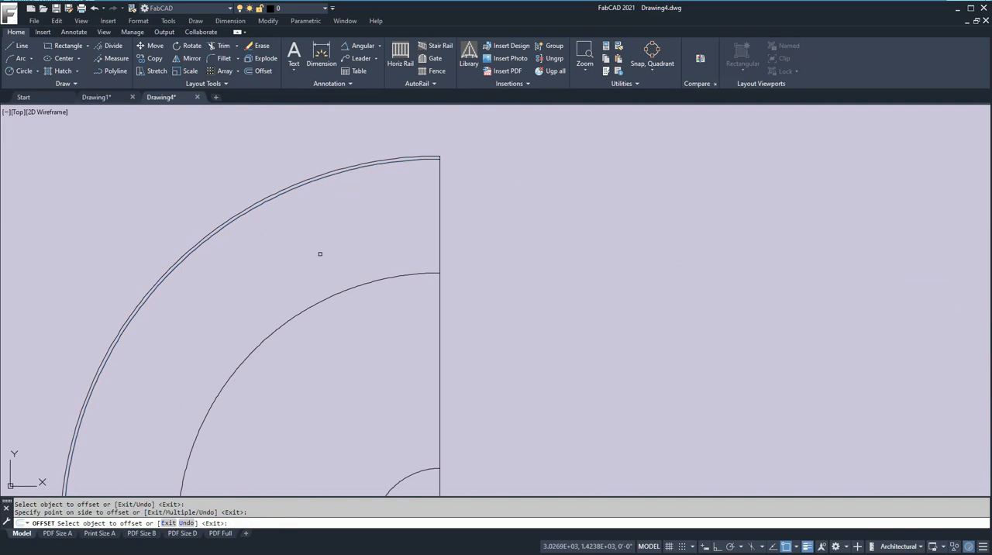
- Offset the 36-inch width arc 1 inch toward the centre for the inside stringer
left_click(250, 71)
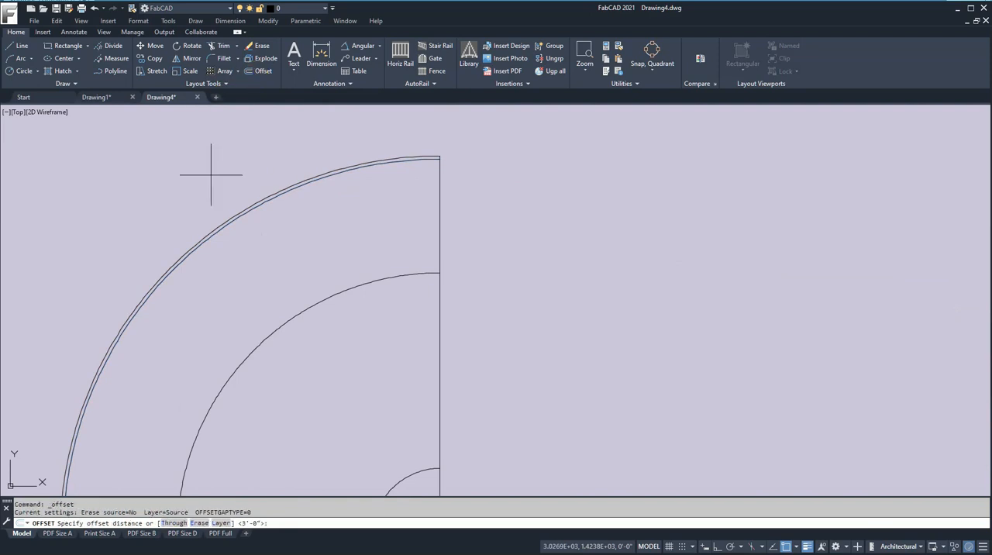
type("1")
key("Return")
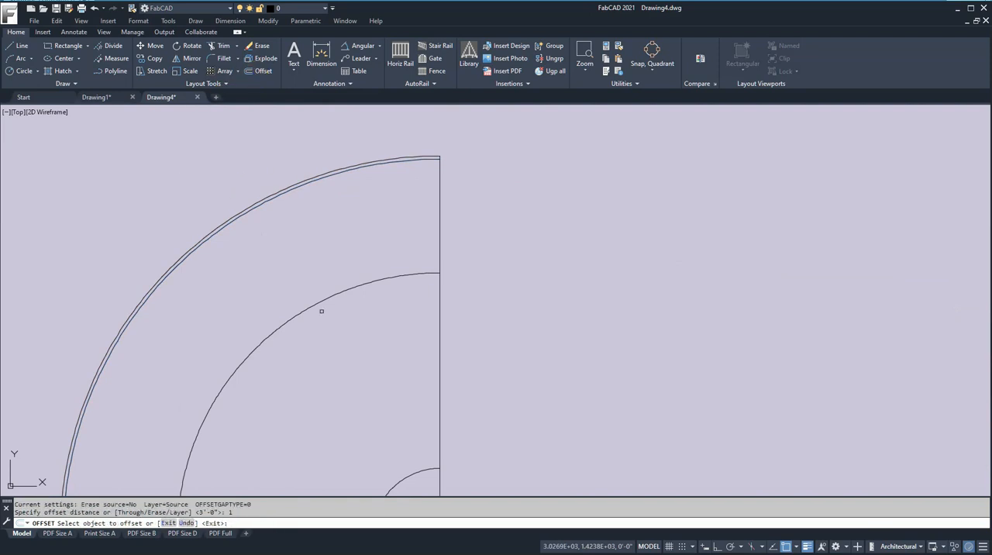
left_click(312, 308)
left_click(334, 335)
key("Return")
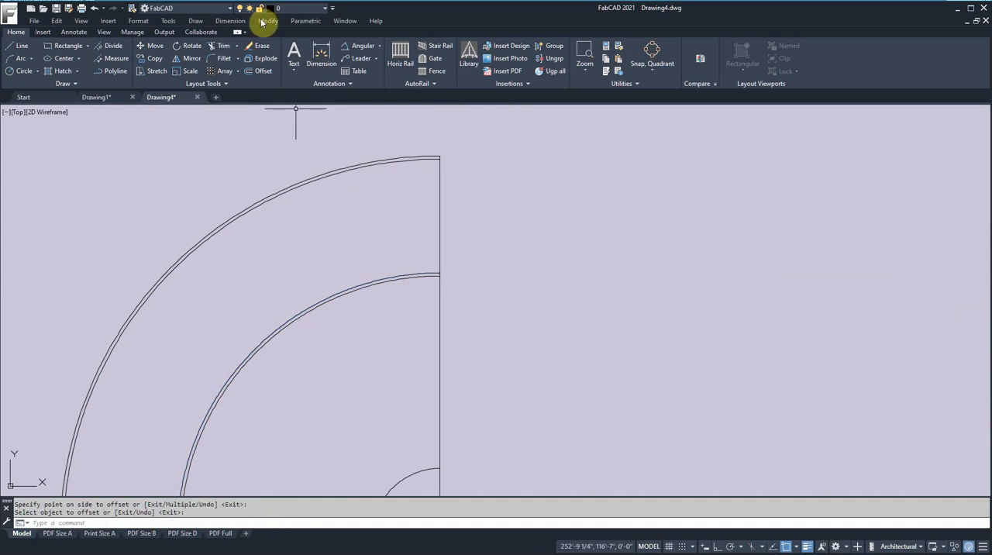
- Trim away the vertical radius line's short segments that cross the inside and outside stringers
left_click(221, 52)
scroll(412, 280, "up", 5)
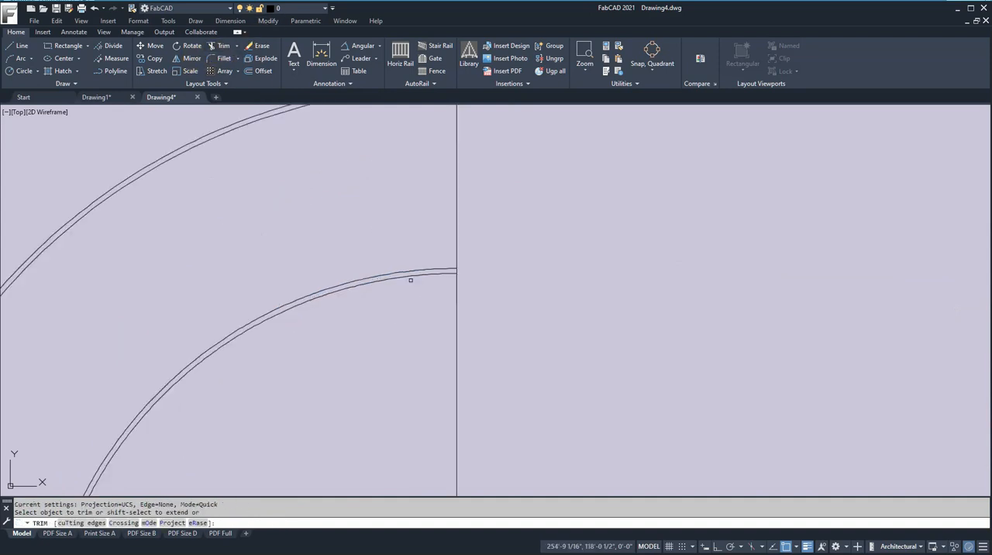
left_click(483, 267)
middle_click_drag(509, 225, 528, 388)
scroll(527, 388, "down", 2)
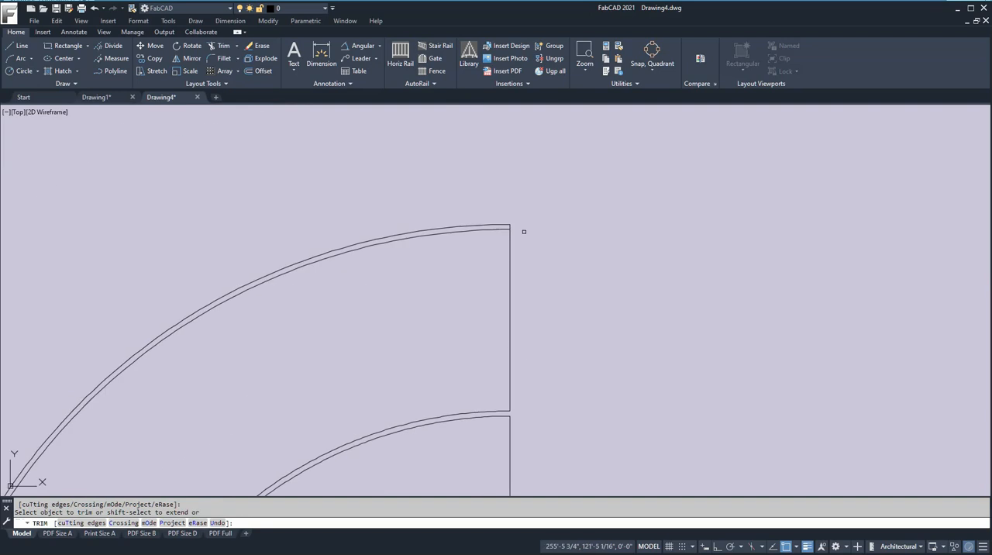
scroll(517, 226, "down", 1)
scroll(517, 226, "up", 3)
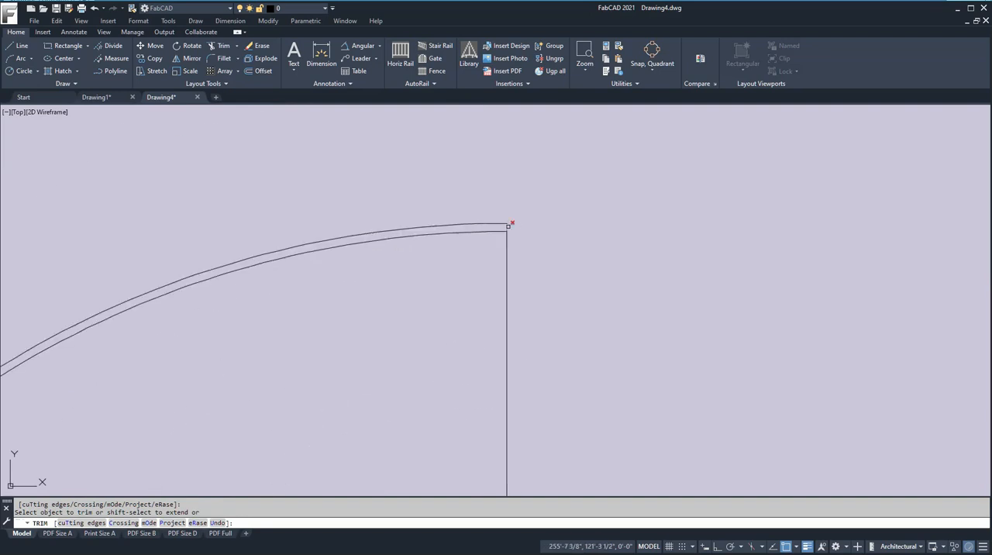
key("Return")
- Set up a classic polar array with the vertical riser line between the two stringers as its object
scroll(530, 272, "down", 2)
scroll(512, 287, "up", 3)
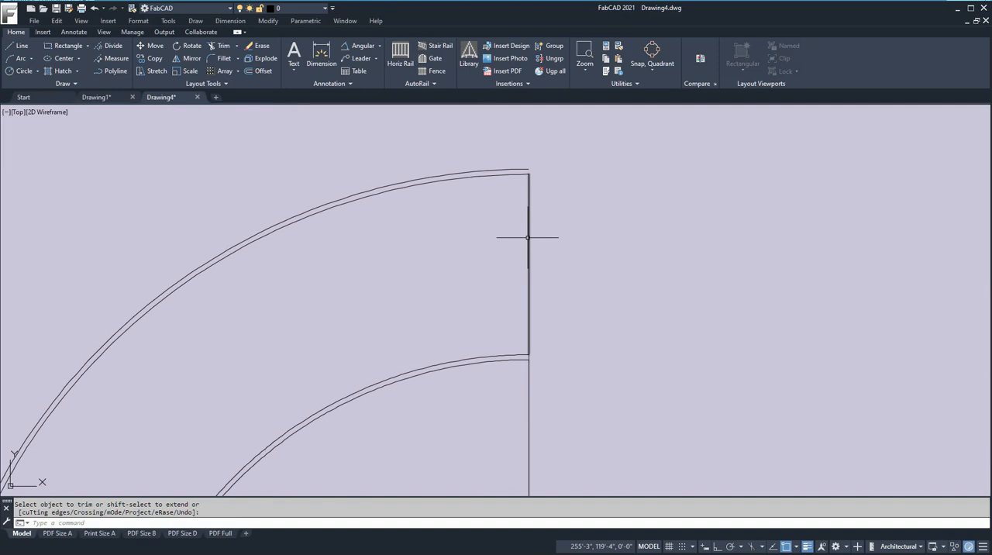
scroll(528, 237, "down", 4)
middle_click_drag(468, 253, 420, 162)
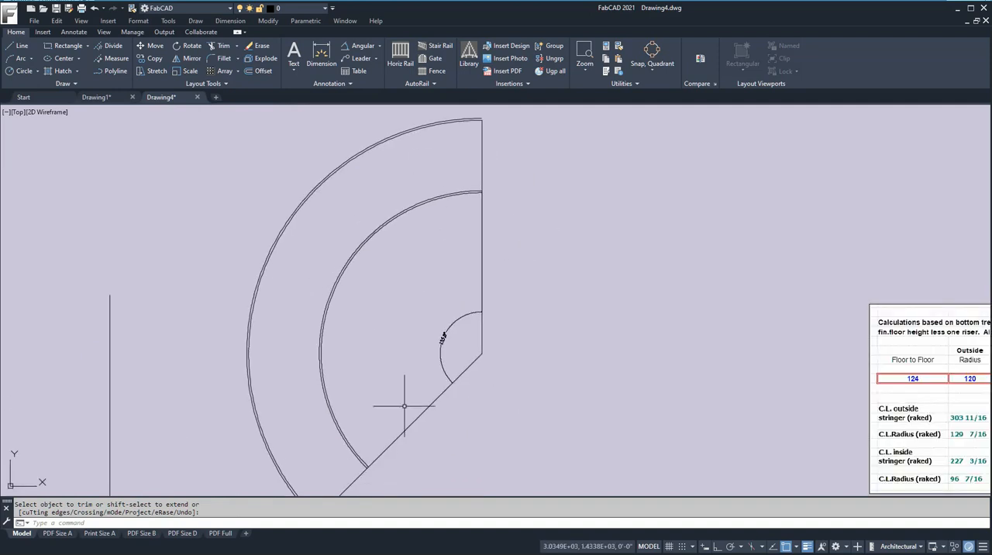
scroll(403, 305, "up", 4)
scroll(404, 292, "down", 4)
scroll(404, 292, "down", 3)
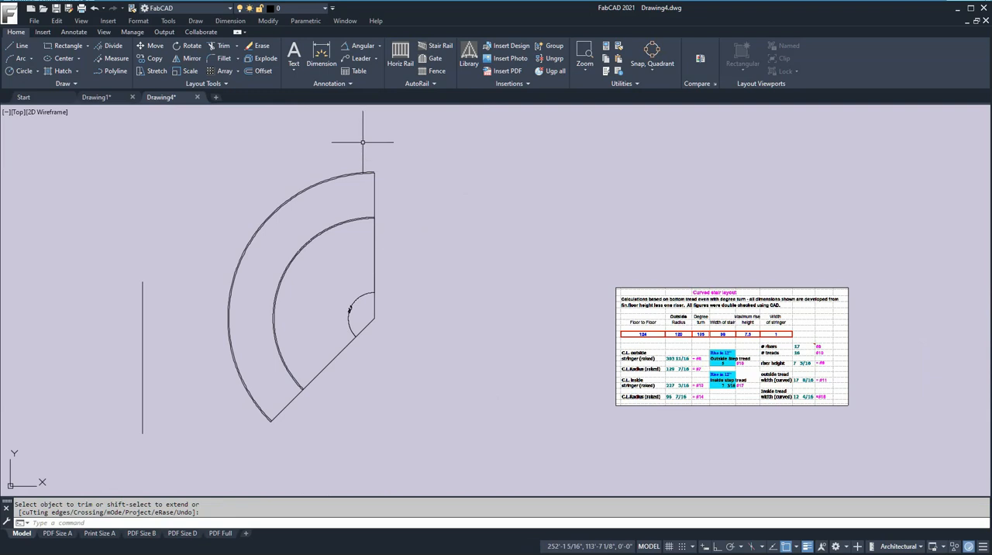
left_click(223, 85)
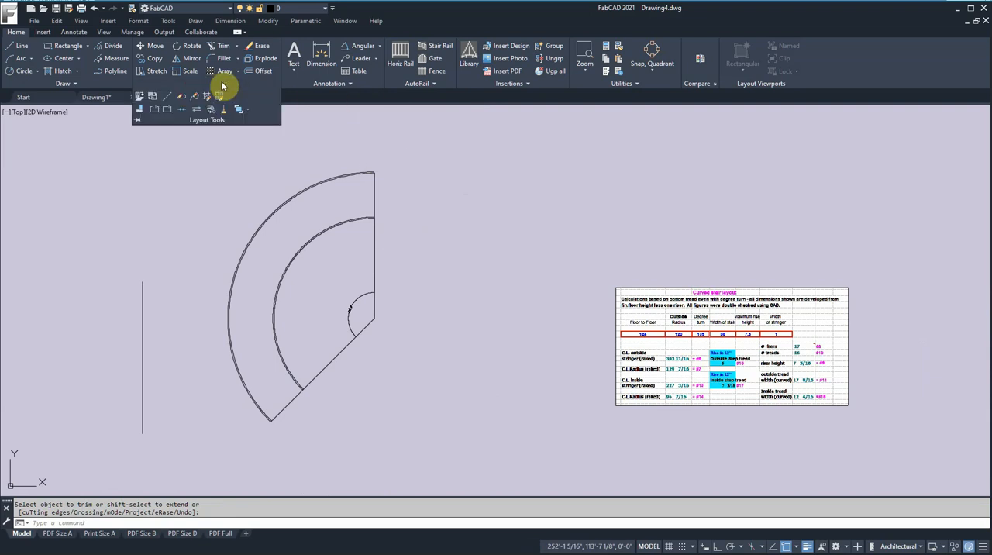
left_click(224, 70)
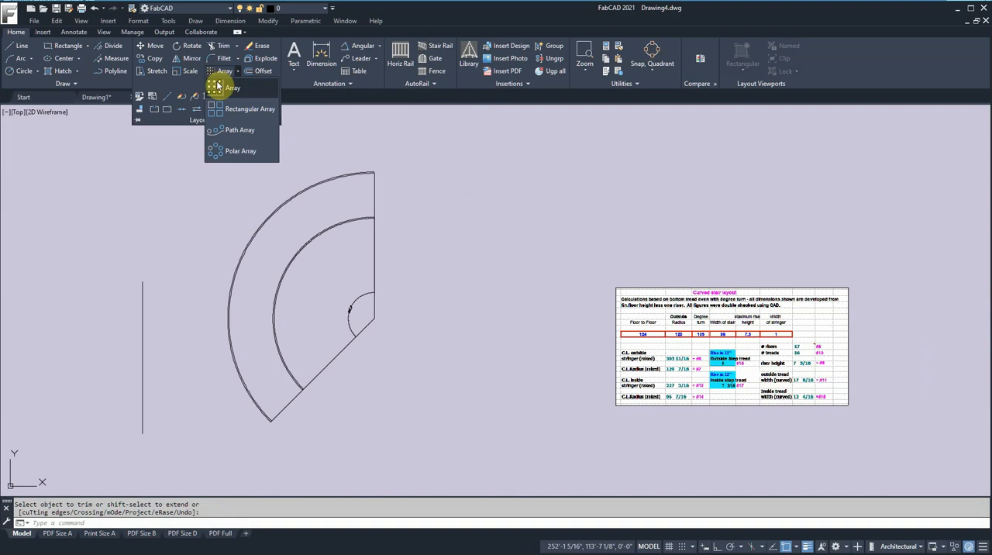
left_click(218, 87)
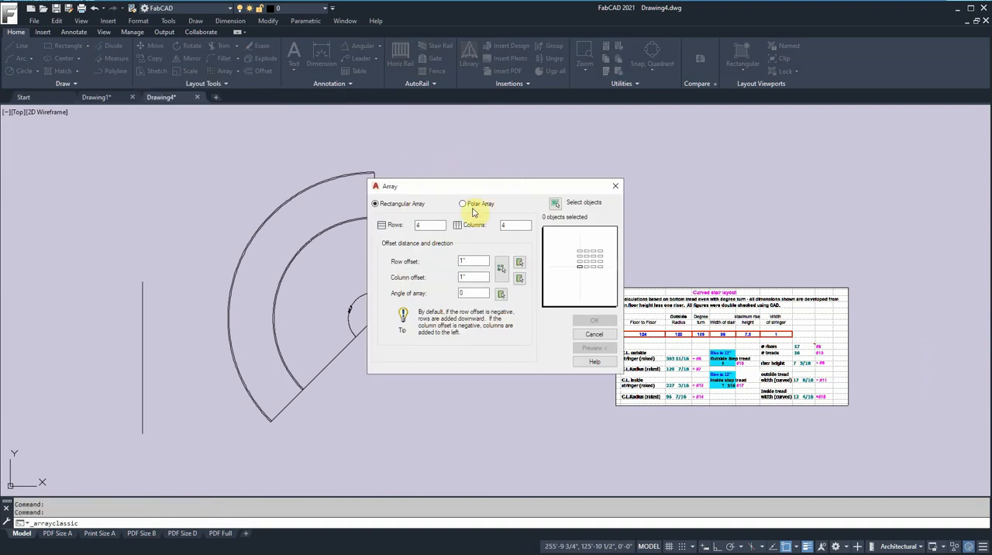
left_click(463, 205)
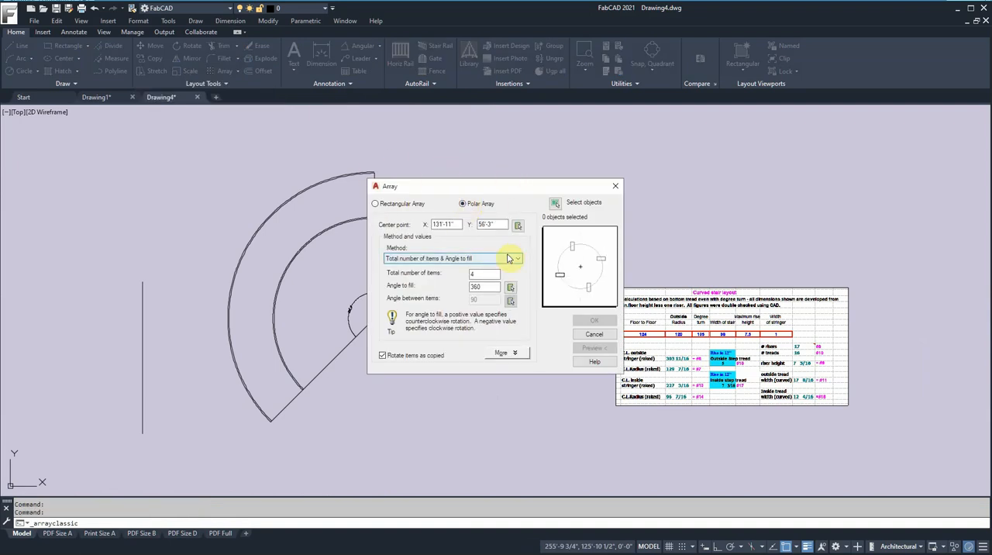
left_click(555, 202)
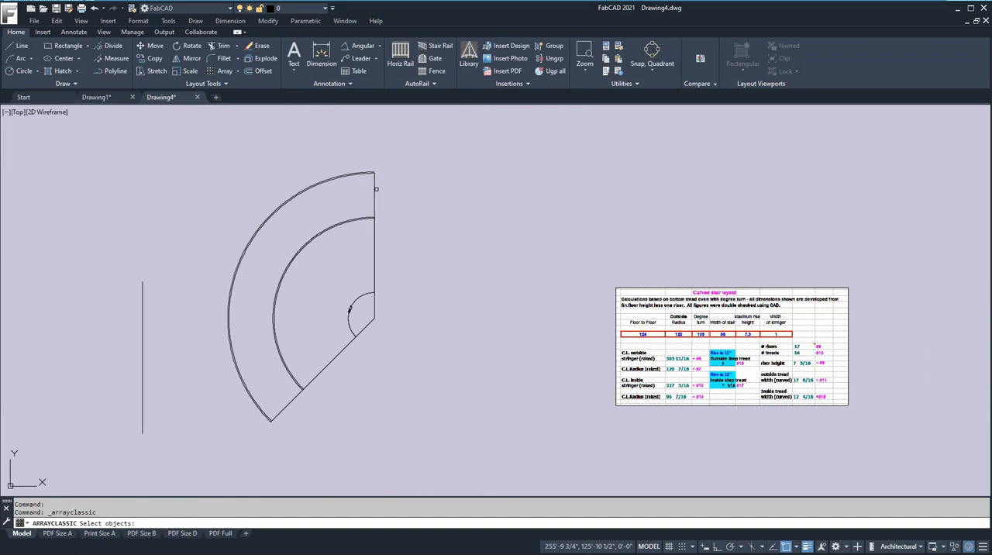
left_click(375, 192)
key("Return")
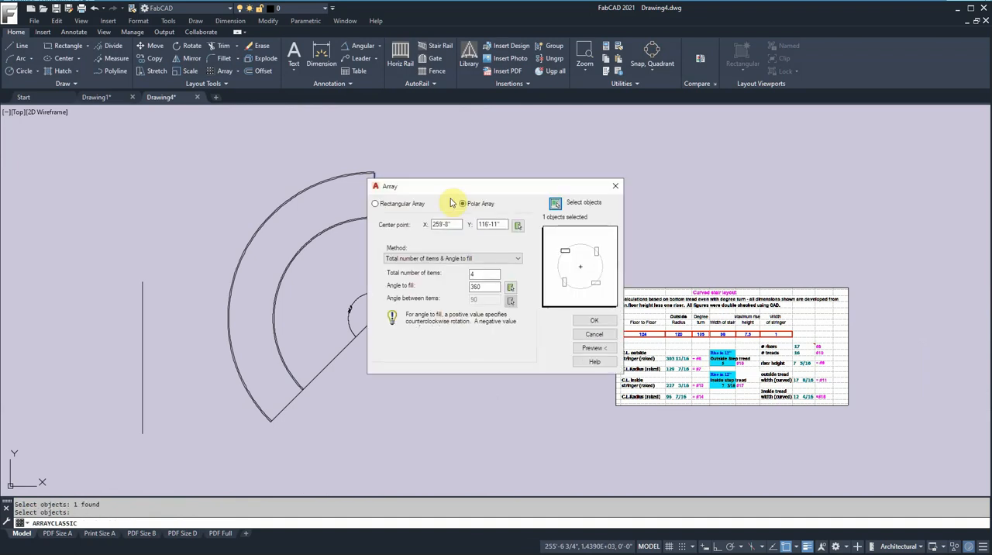
- Centre the polar array on the stringer arcs and create 17 items filling 135 degrees
left_click(518, 226)
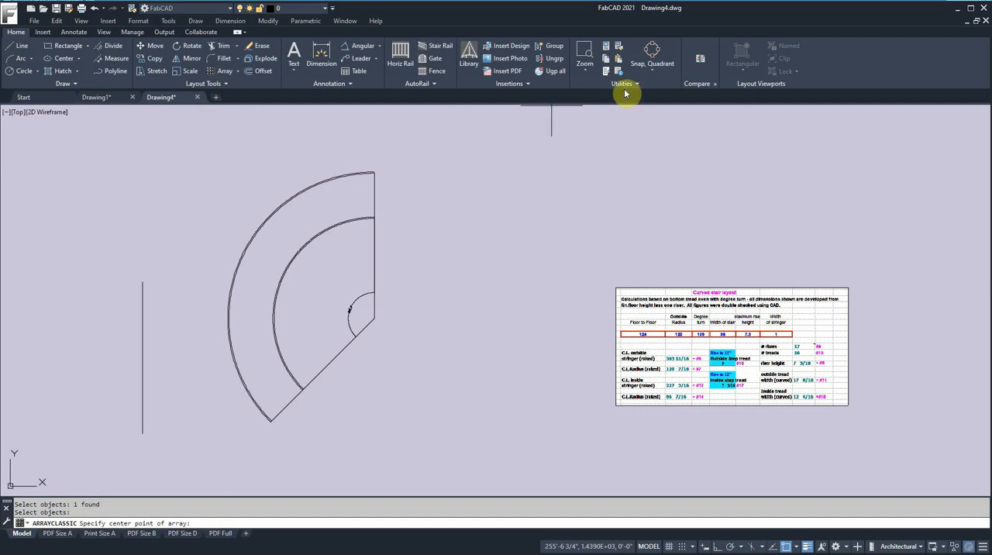
left_click(656, 69)
left_click(642, 186)
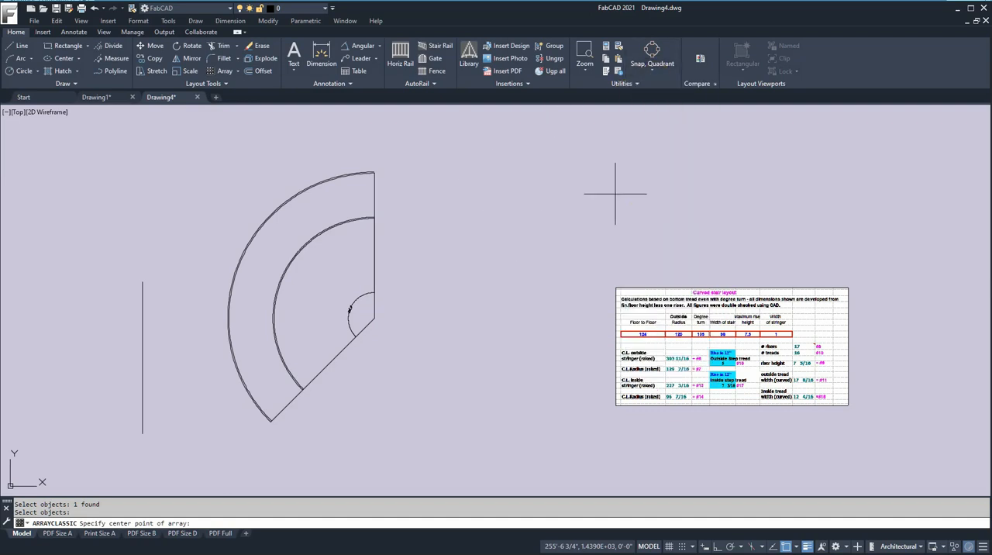
left_click(280, 279)
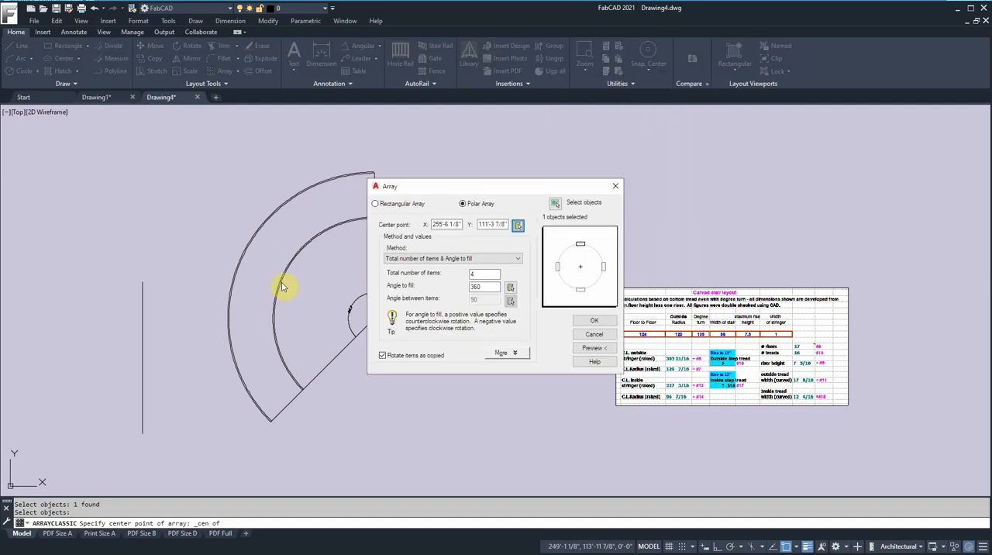
left_click_drag(509, 193, 582, 176)
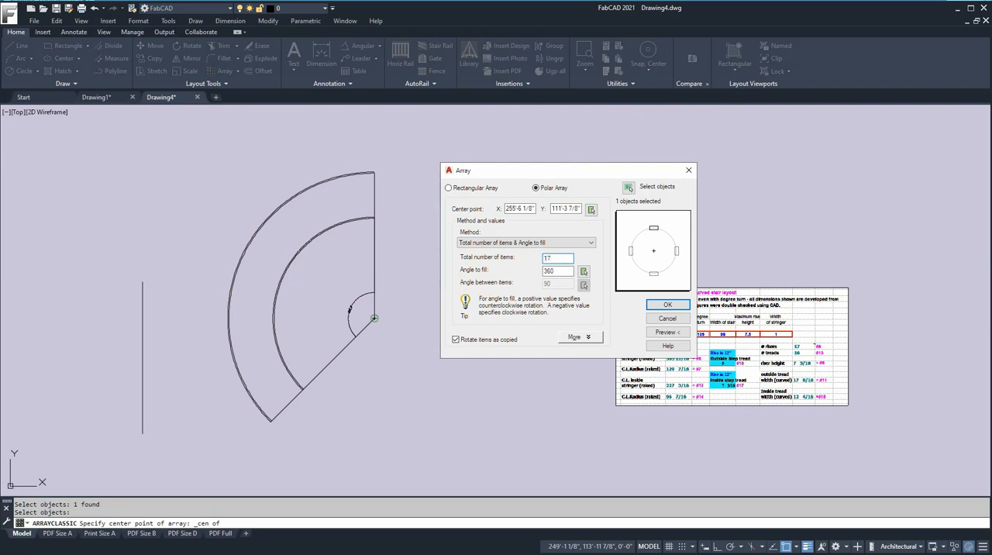
key("Tab")
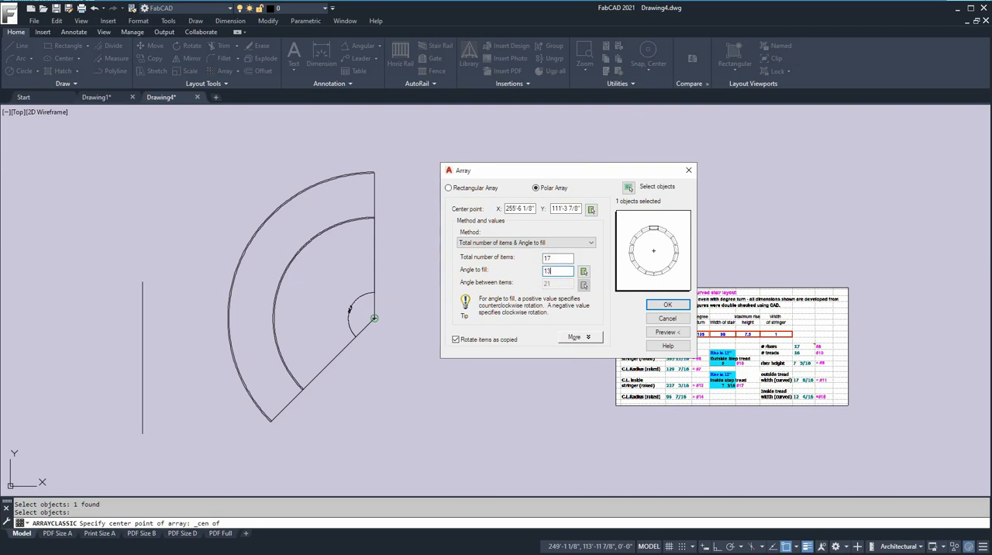
key("Return")
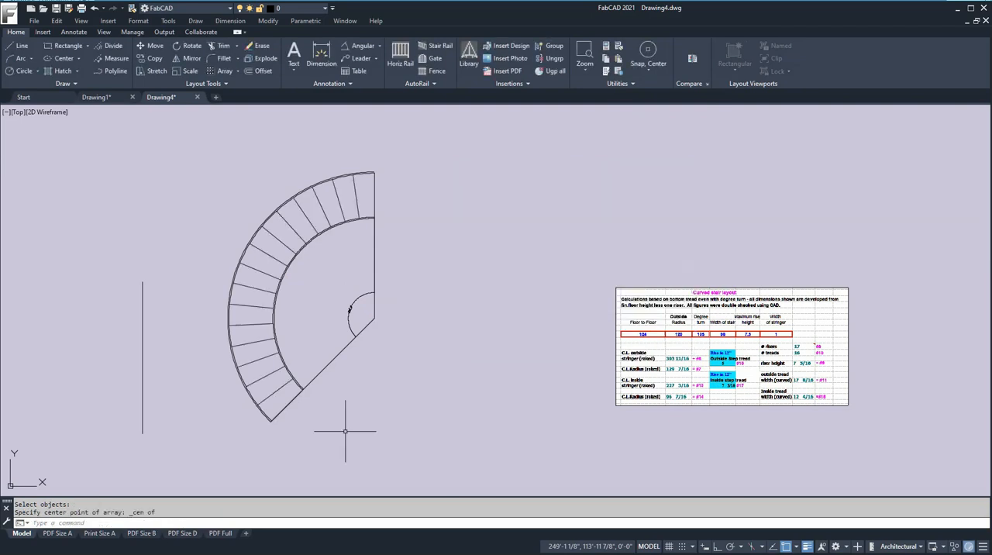
- Copy the two arcs bounding the treads and two adjacent riser lines to the open space beside the plan
scroll(351, 237, "up", 5)
scroll(351, 236, "down", 8)
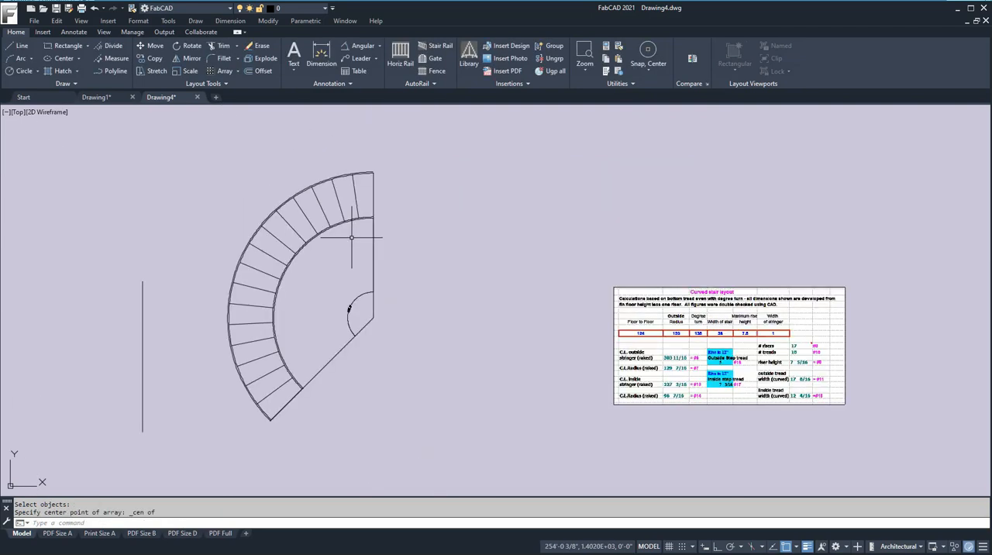
scroll(374, 287, "up", 3)
scroll(465, 199, "up", 6)
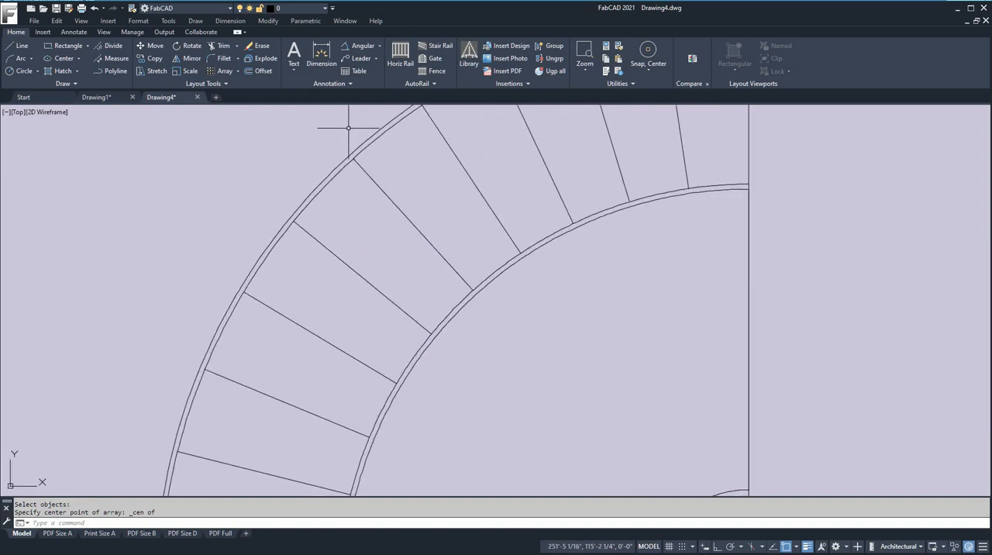
scroll(347, 116, "down", 5)
left_click(152, 58)
left_click(416, 156)
scroll(435, 189, "up", 3)
left_click(491, 243)
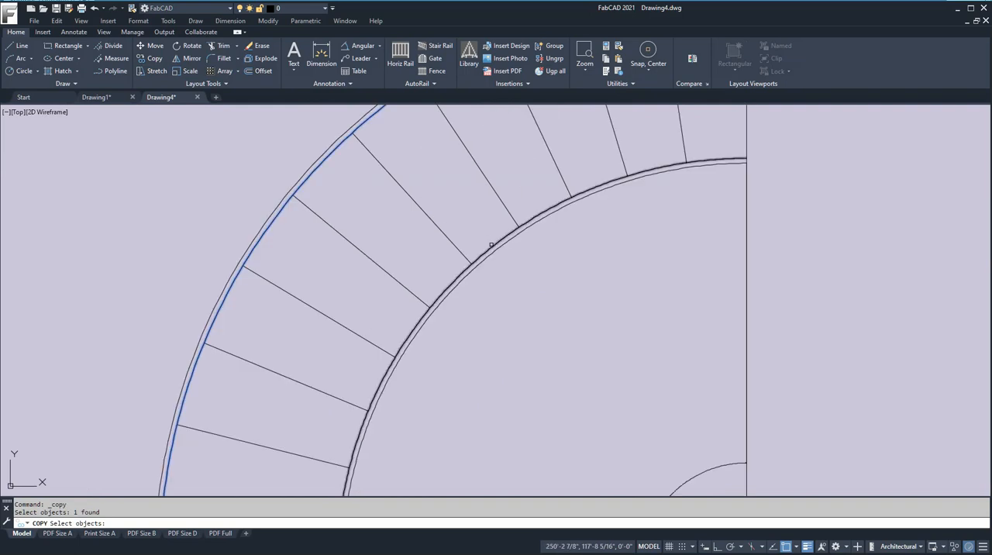
left_click(500, 196)
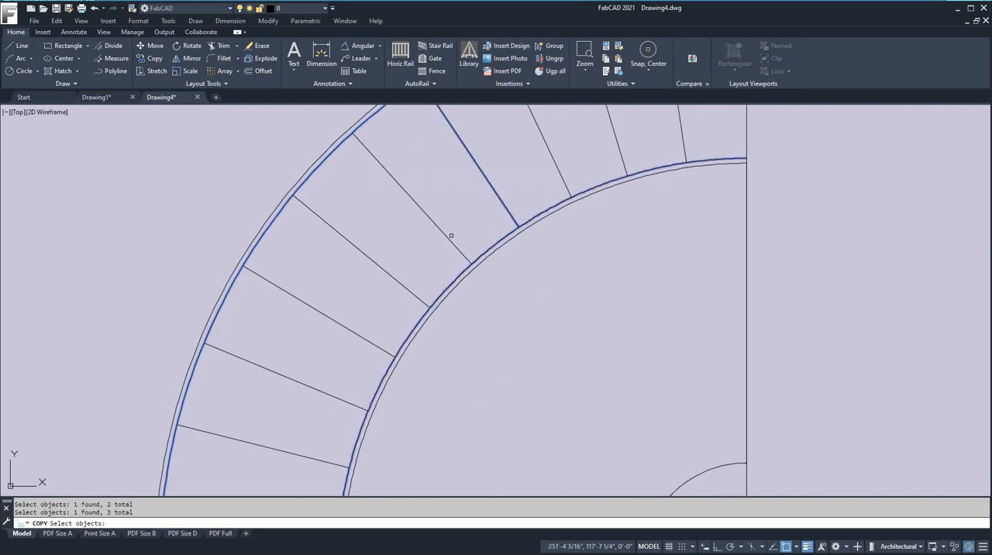
key("Return")
left_click(475, 227)
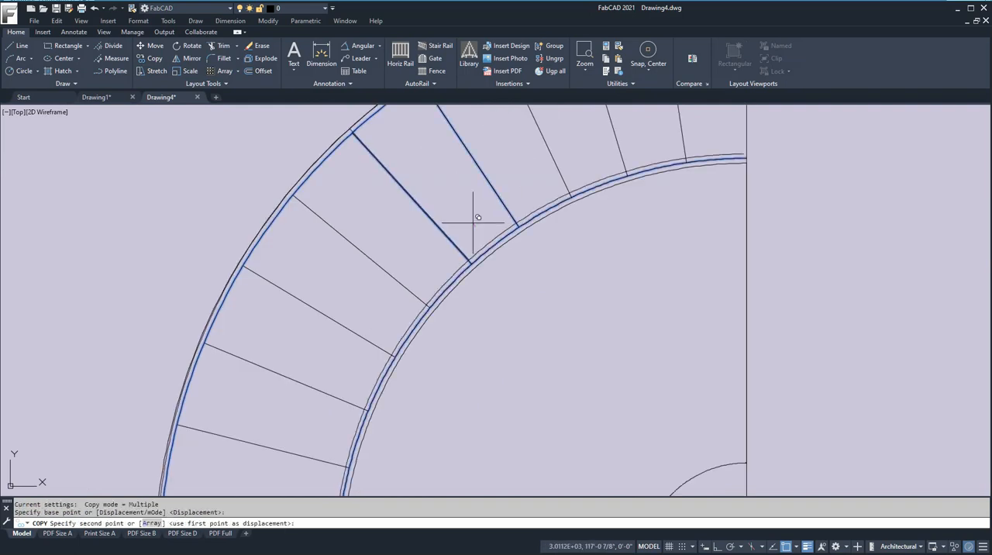
scroll(325, 220, "down", 5)
middle_click_drag(325, 220, 463, 243)
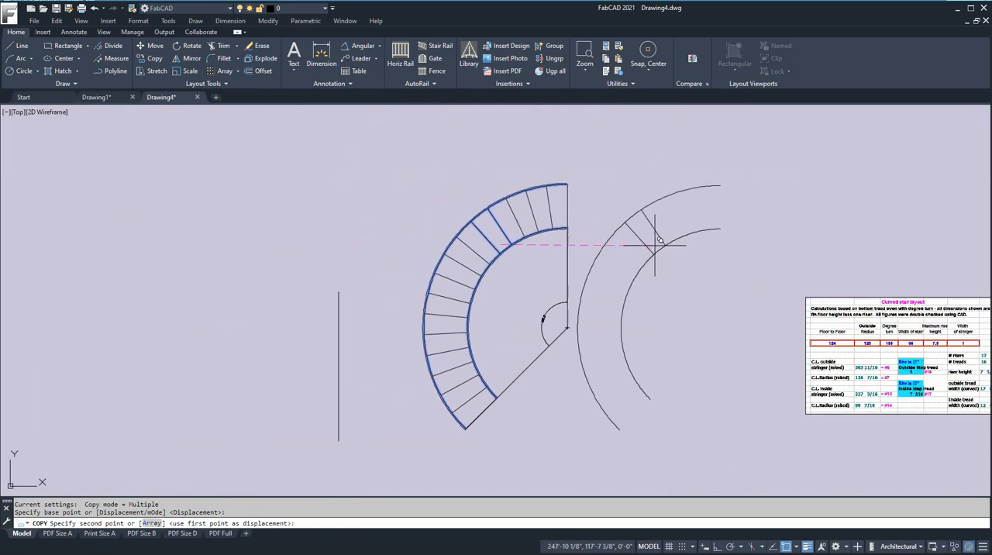
left_click(733, 229)
key("Return")
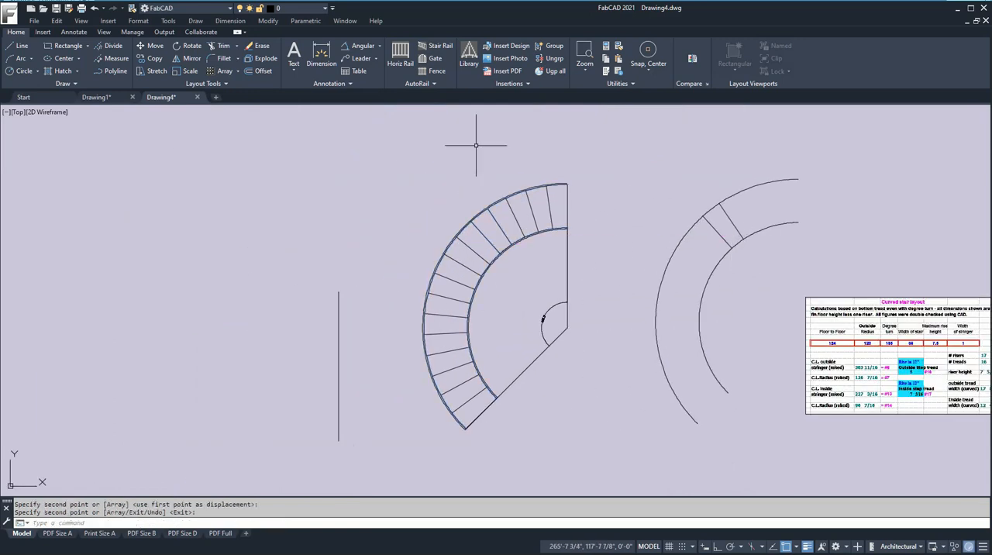
- Trim the copied arcs outside the two riser lines to isolate a single tread outline
left_click(224, 47)
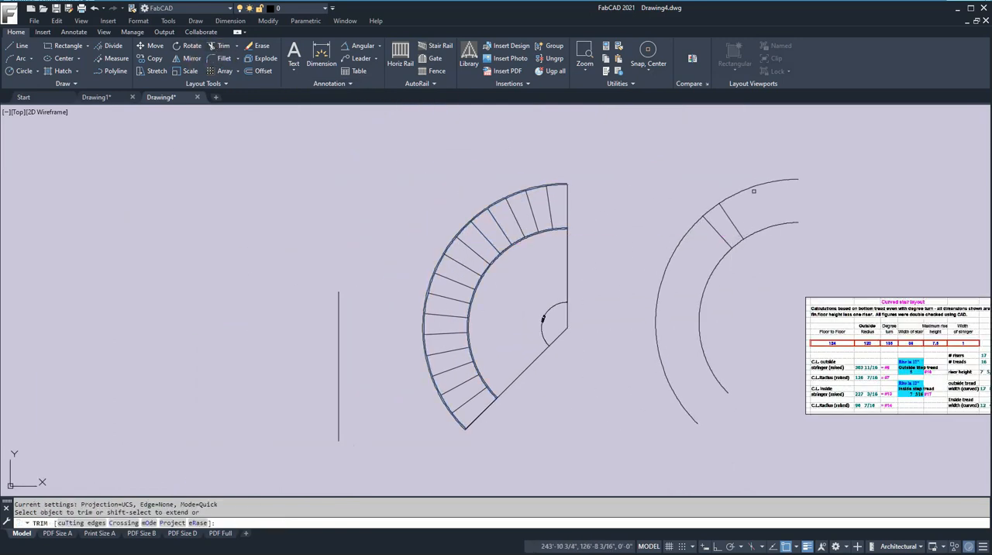
left_click(735, 192)
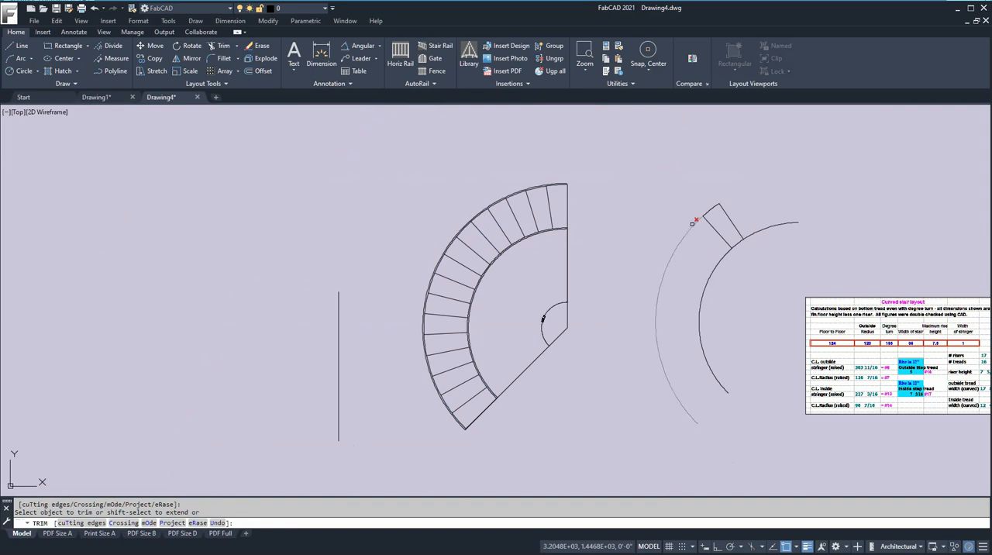
left_click(724, 258)
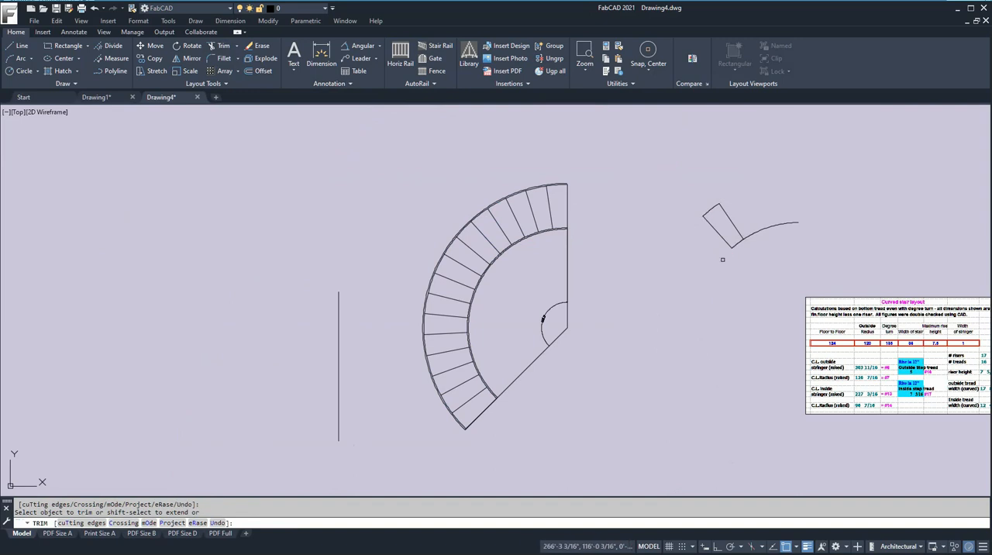
key("Escape")
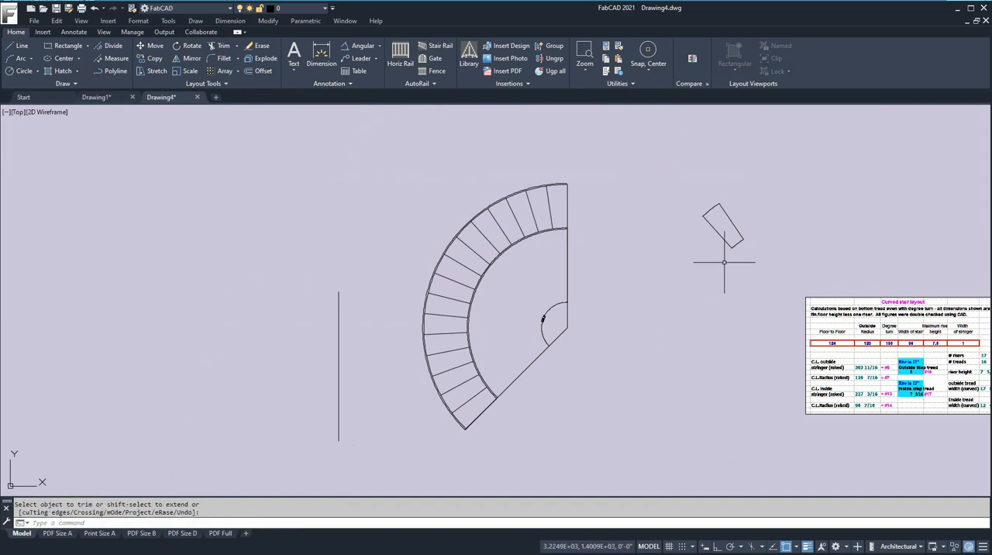
- Add arc-length dimensions to the outer and inner curved edges of the isolated tread
scroll(721, 259, "up", 4)
scroll(693, 203, "down", 2)
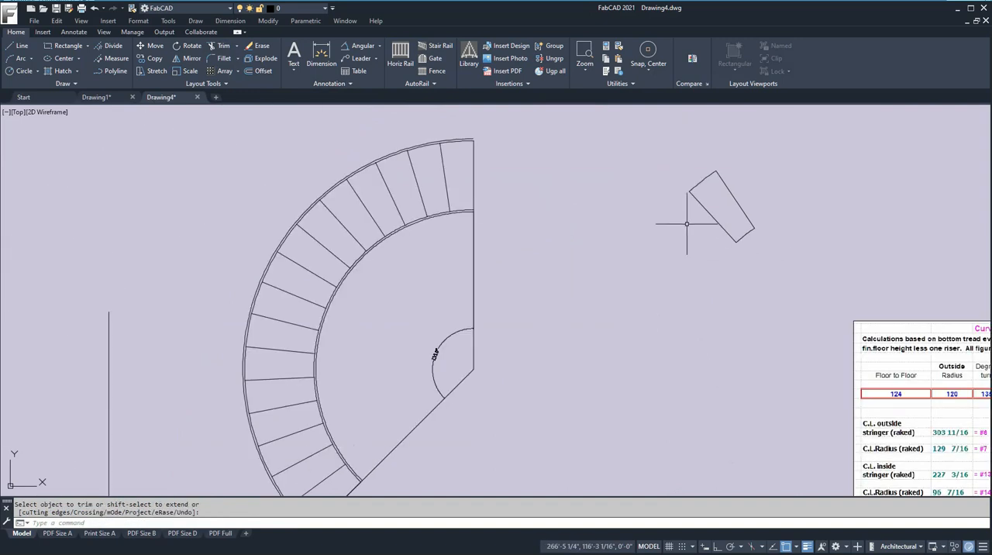
left_click(380, 50)
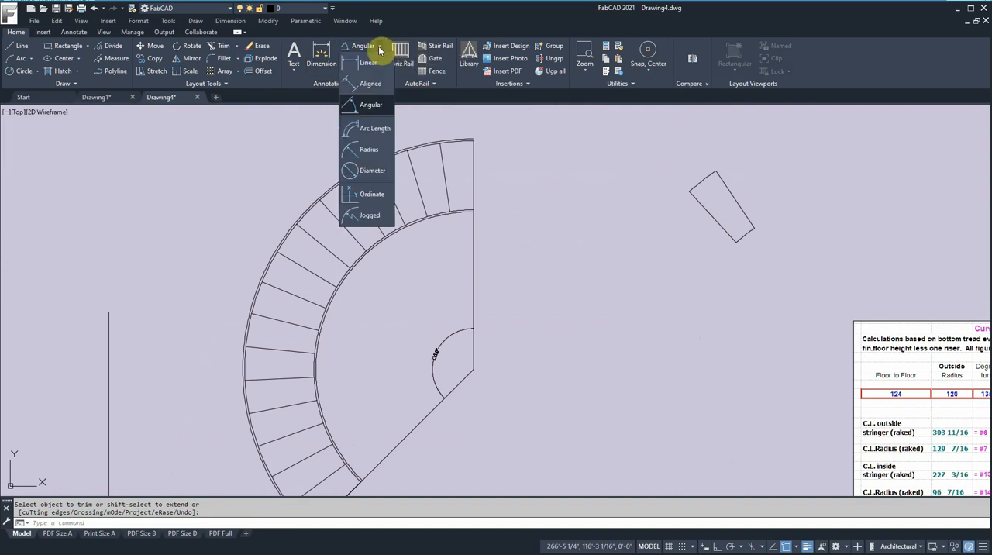
left_click(365, 129)
left_click(703, 180)
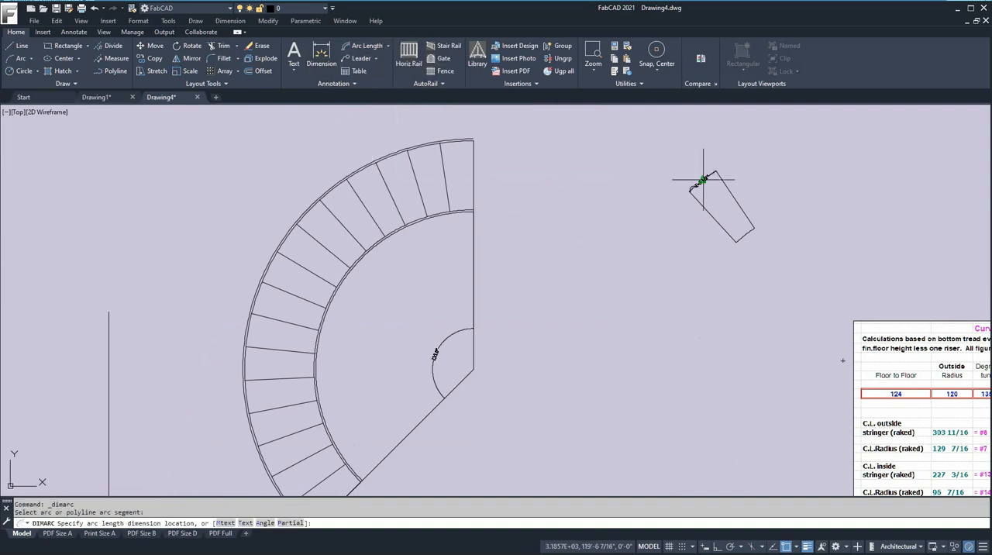
left_click(696, 174)
scroll(705, 200, "up", 2)
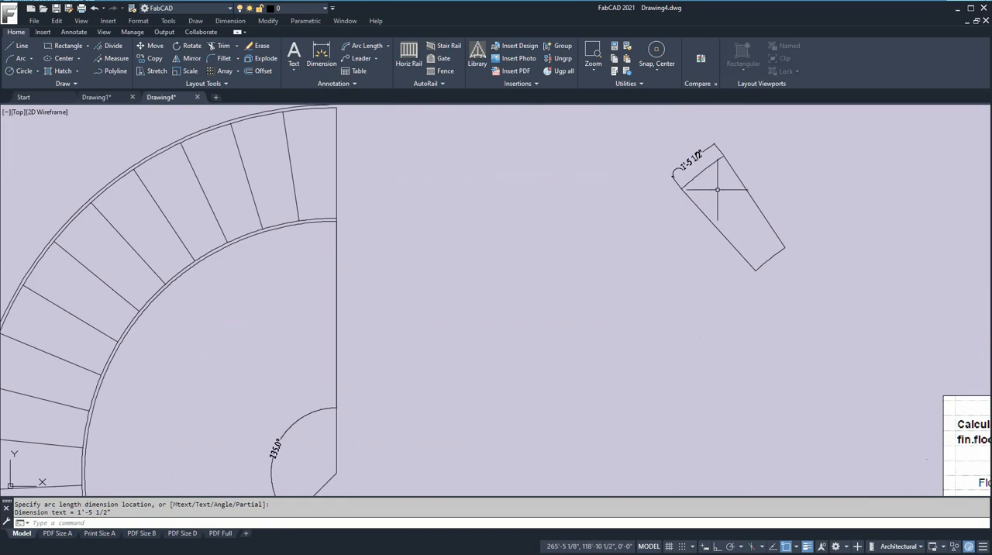
key("Return")
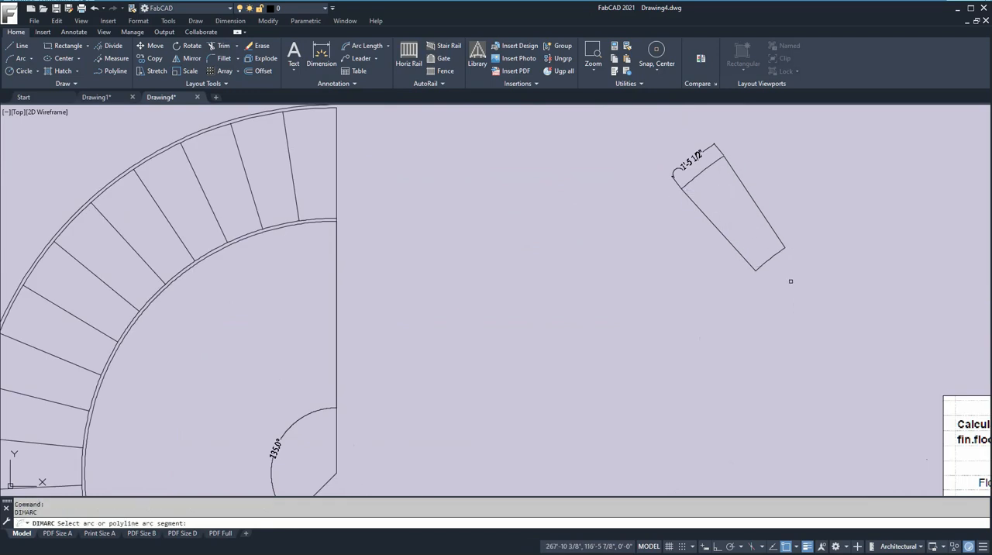
left_click(767, 262)
left_click(772, 270)
- Compare the tread's two arc-length dimensions with the outside and inside curved tread widths in the stair table
scroll(841, 279, "down", 1)
middle_click_drag(841, 279, 654, 205)
middle_click_drag(887, 295, 780, 256)
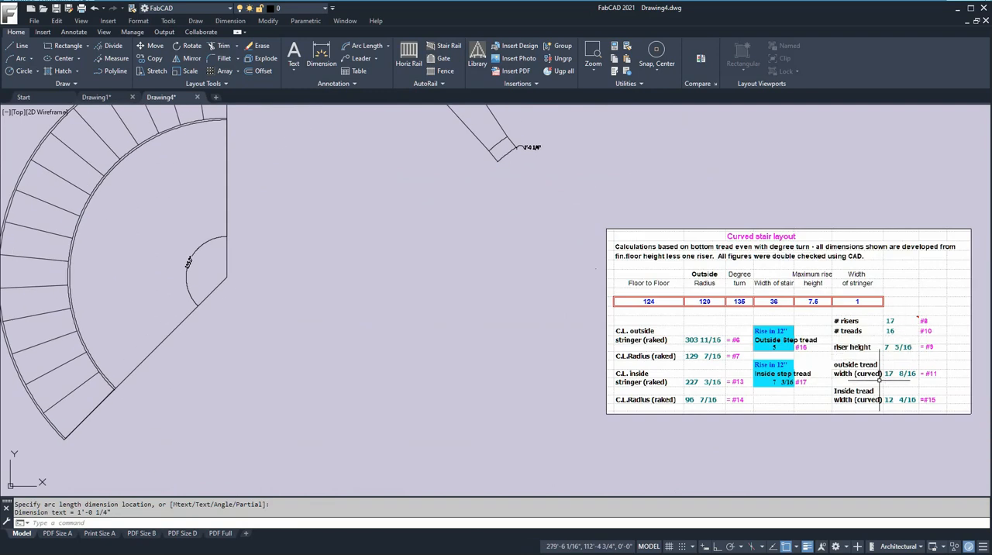
scroll(878, 380, "up", 2)
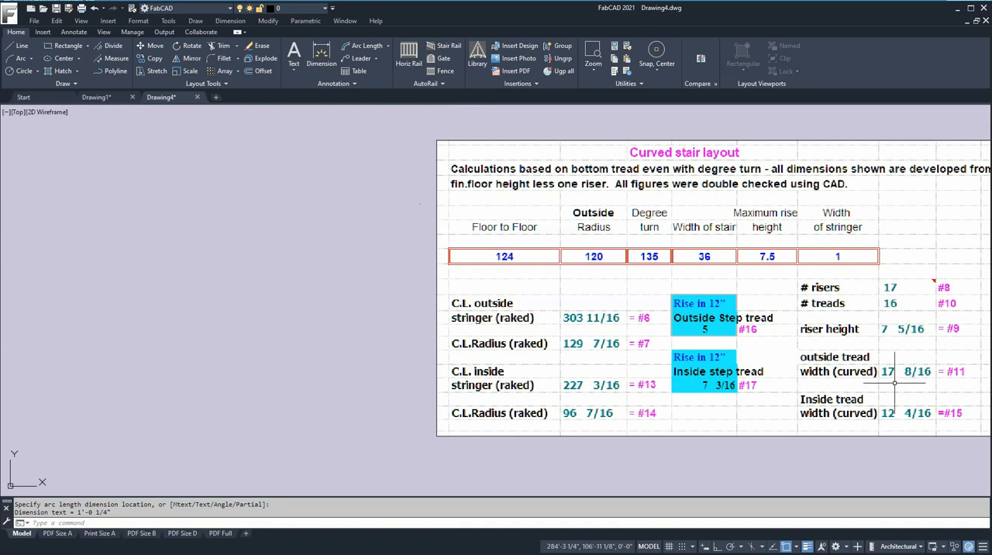
scroll(870, 387, "down", 2)
mouse_move(487, 239)
middle_mouse_down()
mouse_move(600, 405)
mouse_move(659, 417)
middle_mouse_up()
scroll(632, 282, "down", 2)
scroll(631, 279, "up", 8)
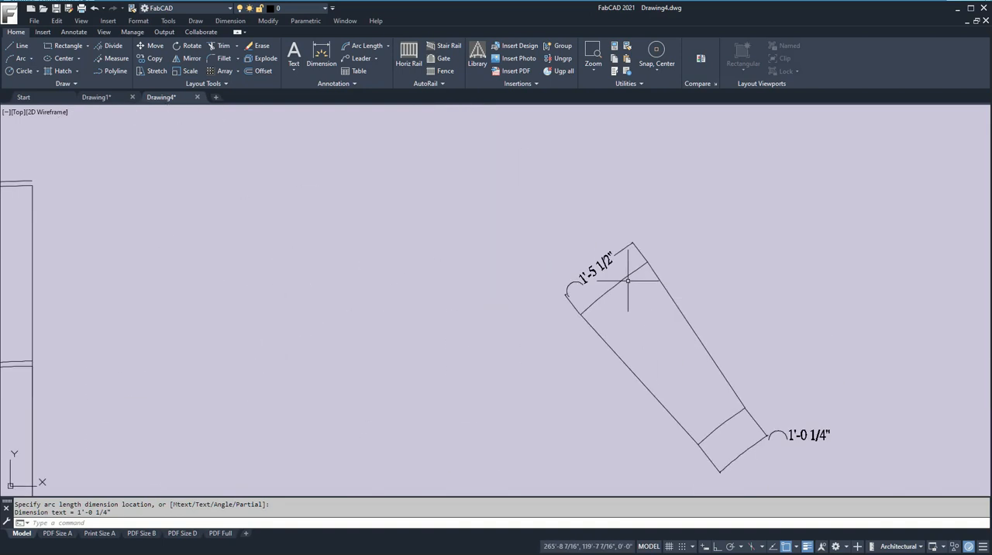
scroll(565, 281, "down", 6)
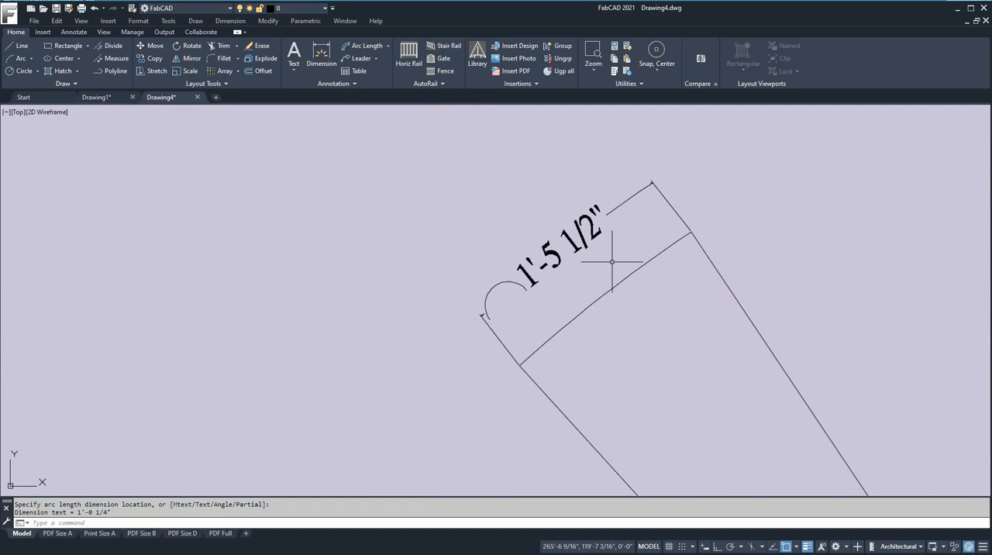
middle_click_drag(733, 325, 723, 315)
middle_click_drag(955, 441, 839, 388)
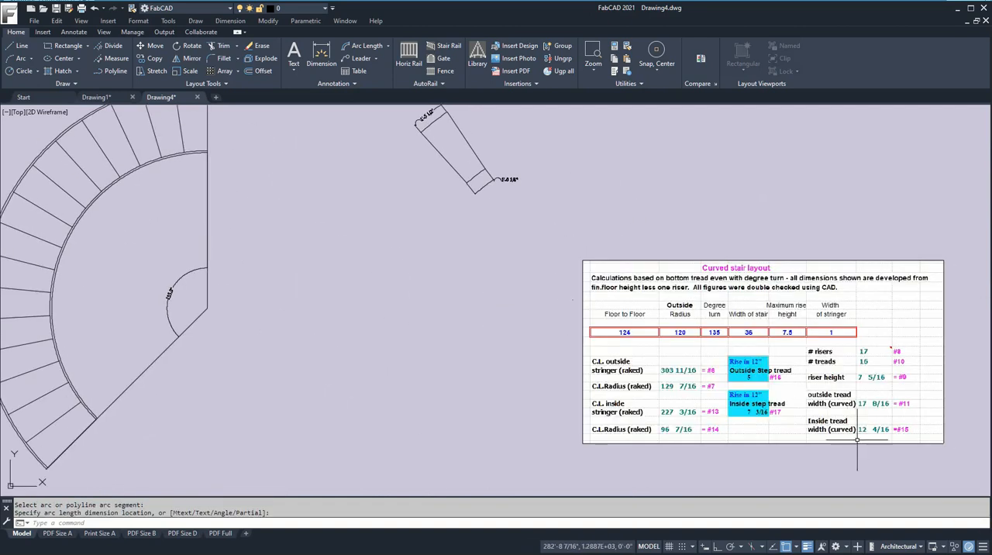
scroll(850, 439, "up", 2)
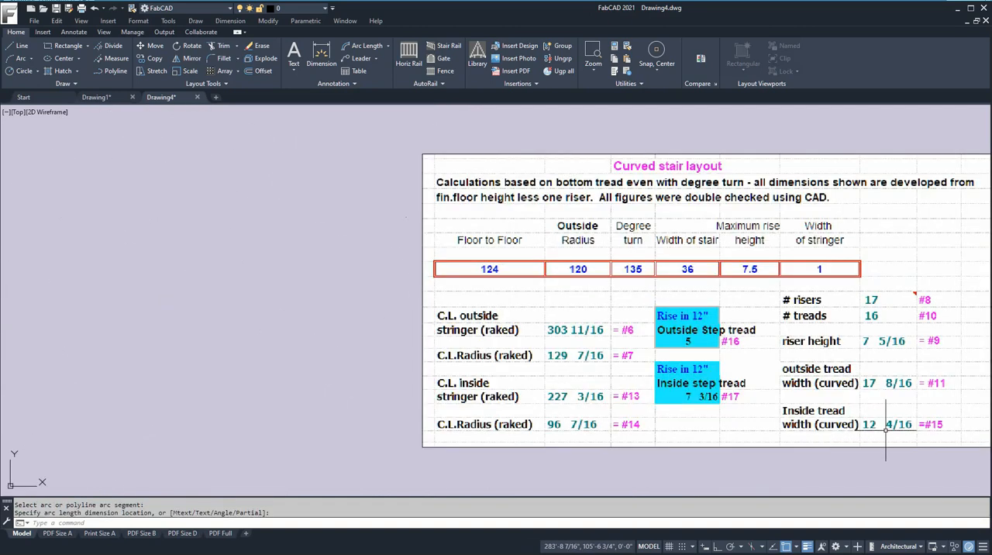
scroll(923, 438, "down", 3)
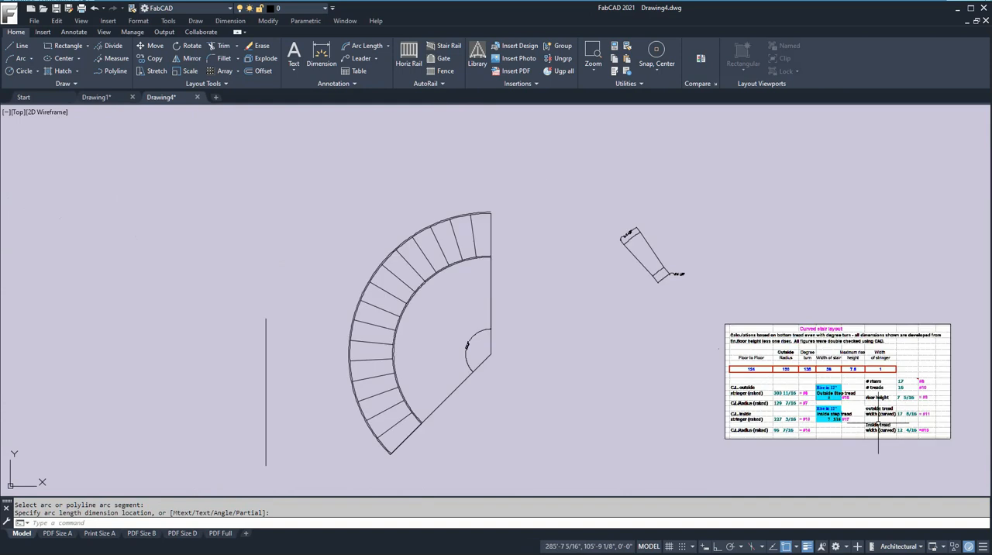
scroll(682, 264, "up", 6)
scroll(644, 319, "up", 4)
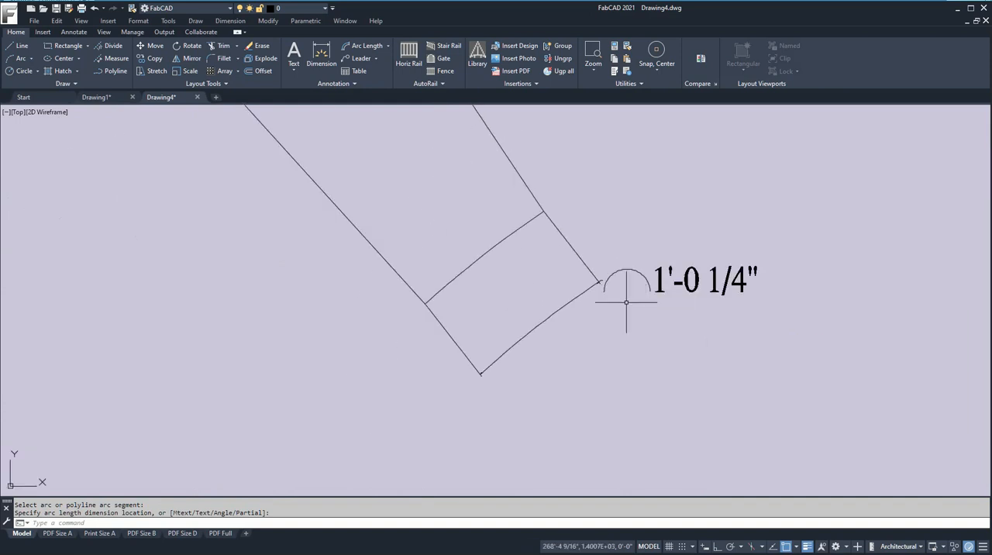
scroll(534, 312, "down", 6)
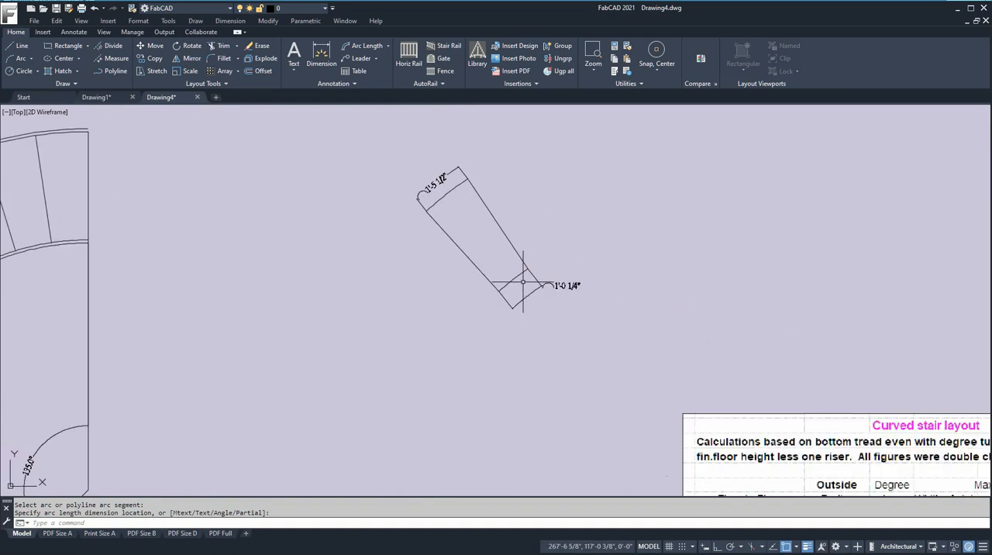
scroll(480, 211, "down", 4)
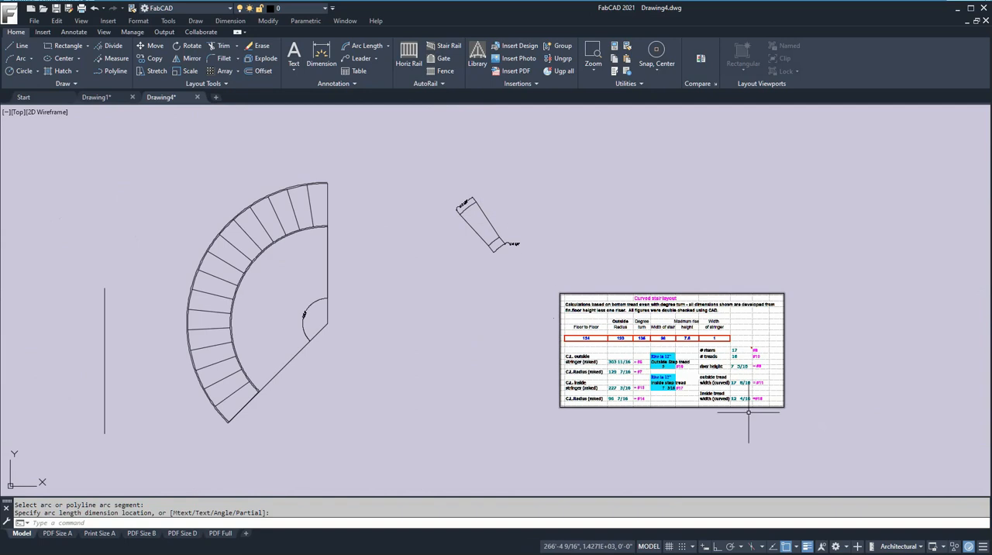
scroll(722, 379, "down", 2)
middle_click_drag(722, 380, 862, 337)
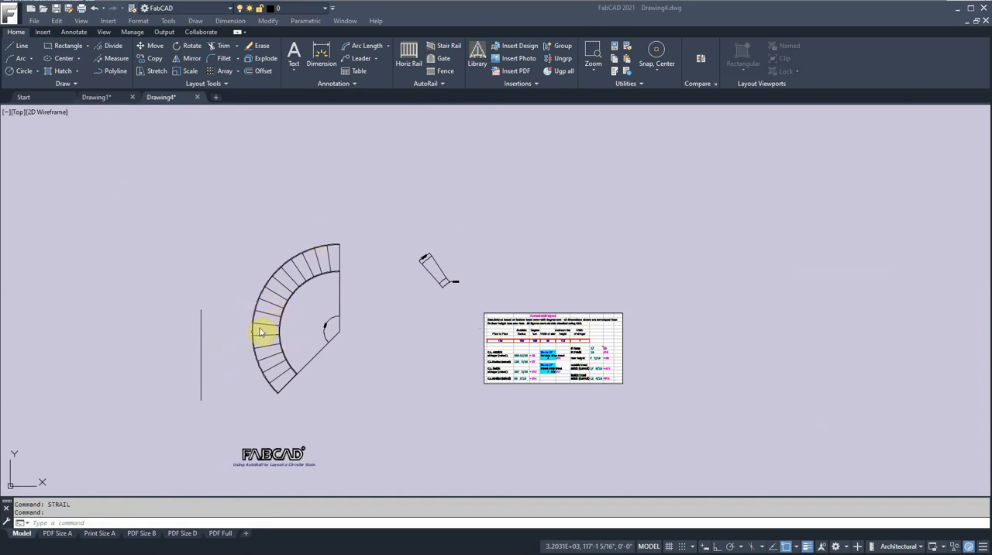
- Dimension the arc length of the outside stringer's inner edge, placing the dimension outside the stair plan
scroll(277, 277, "up", 5)
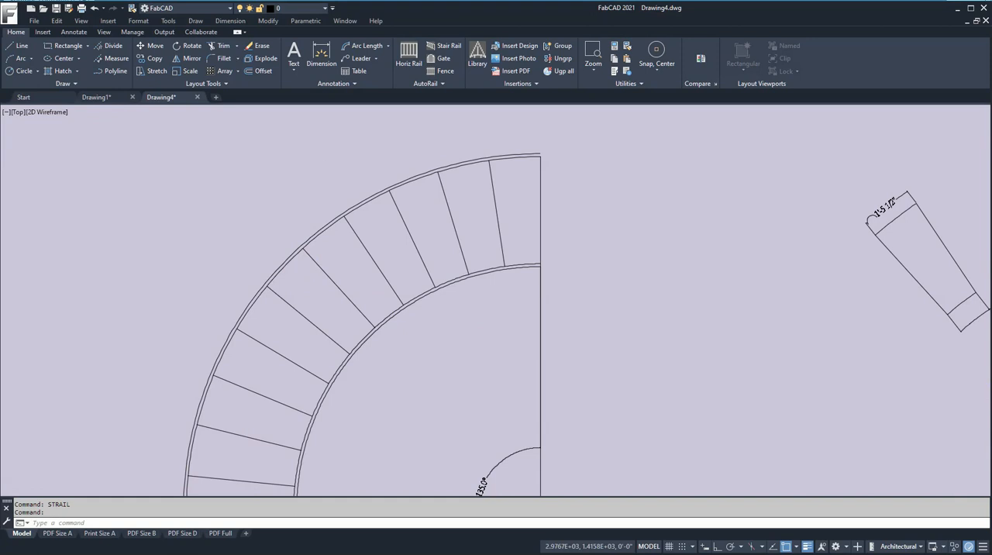
scroll(320, 159, "down", 2)
left_click(368, 46)
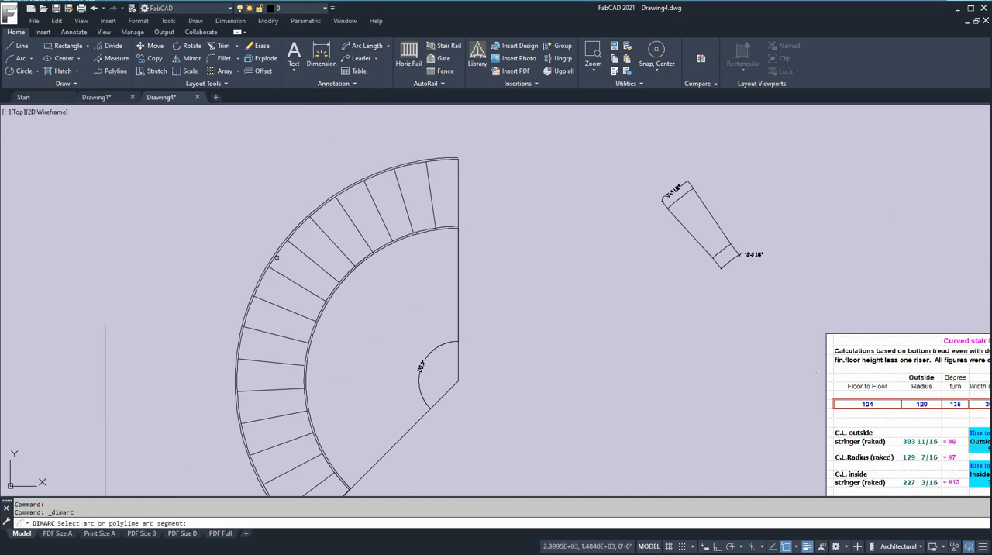
left_click(253, 293)
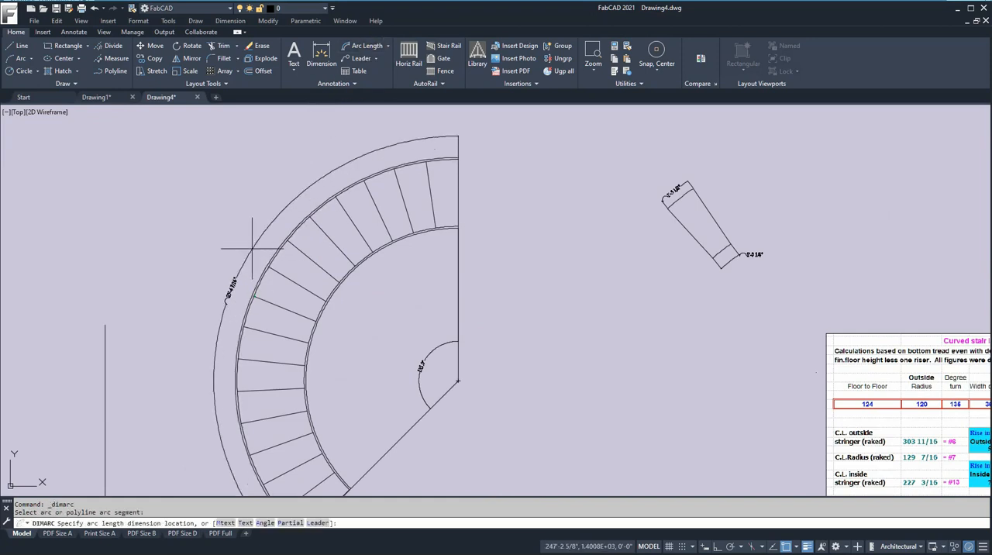
left_click(252, 248)
- Dimension the arc length of the inside stringer along its tread-side edge, placing the dimension over the treads
scroll(310, 243, "up", 2)
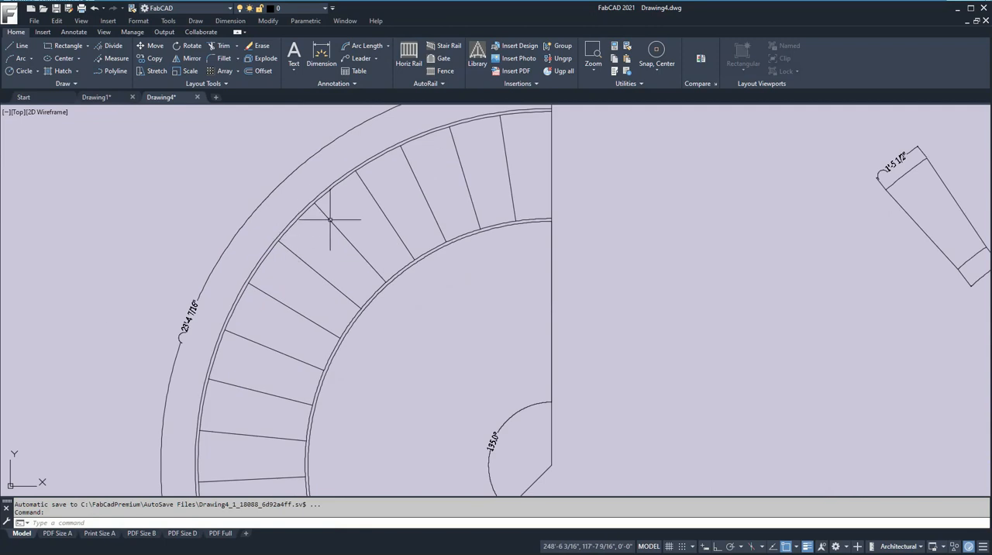
scroll(166, 333, "up", 4)
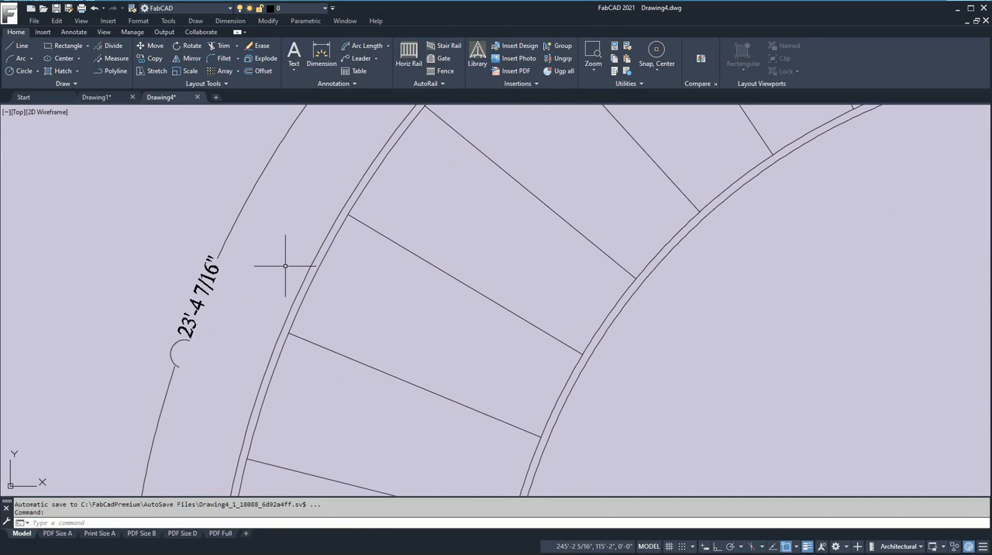
left_click(367, 48)
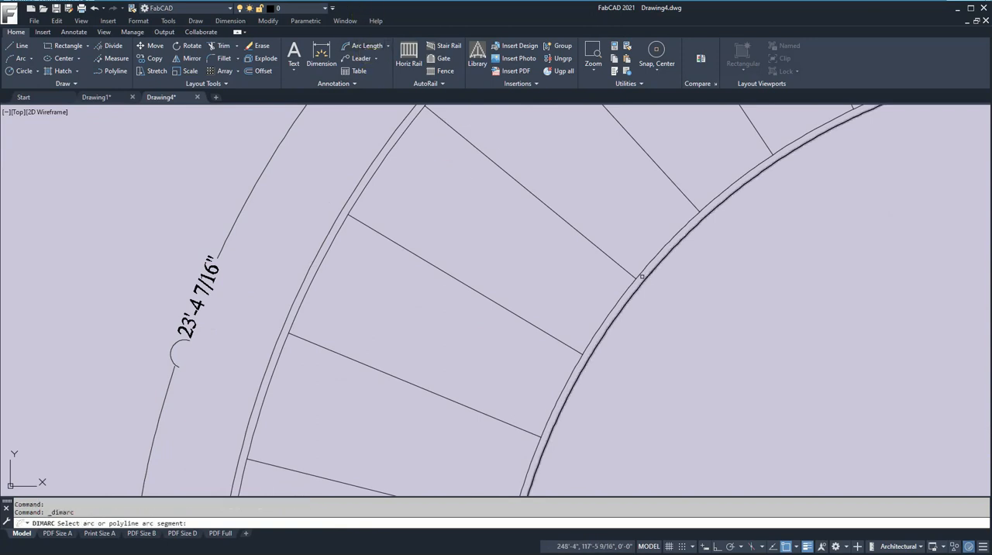
left_click(626, 291)
left_click(603, 277)
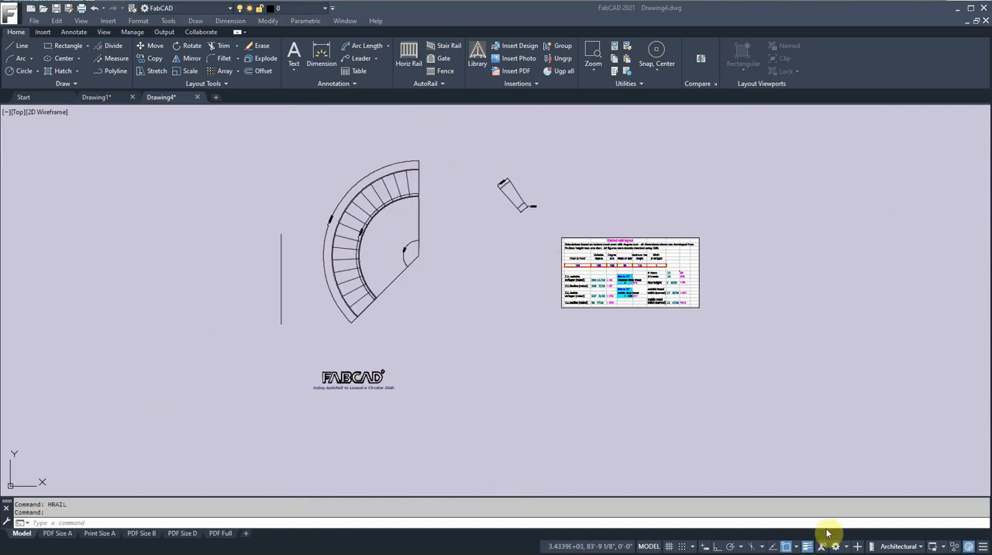
- Start a new stair rail and load the "Stair and stringer rail" template
left_click(449, 52)
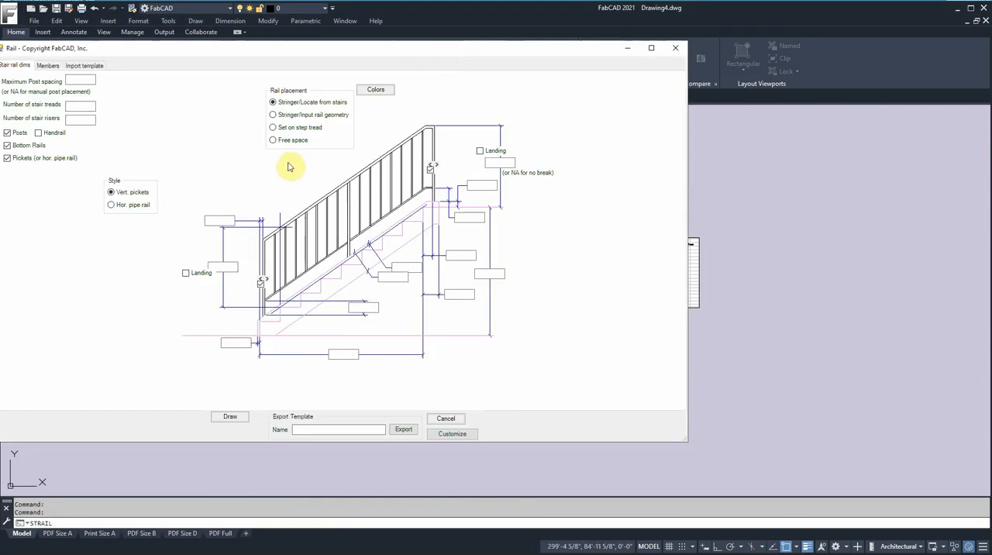
left_click(93, 68)
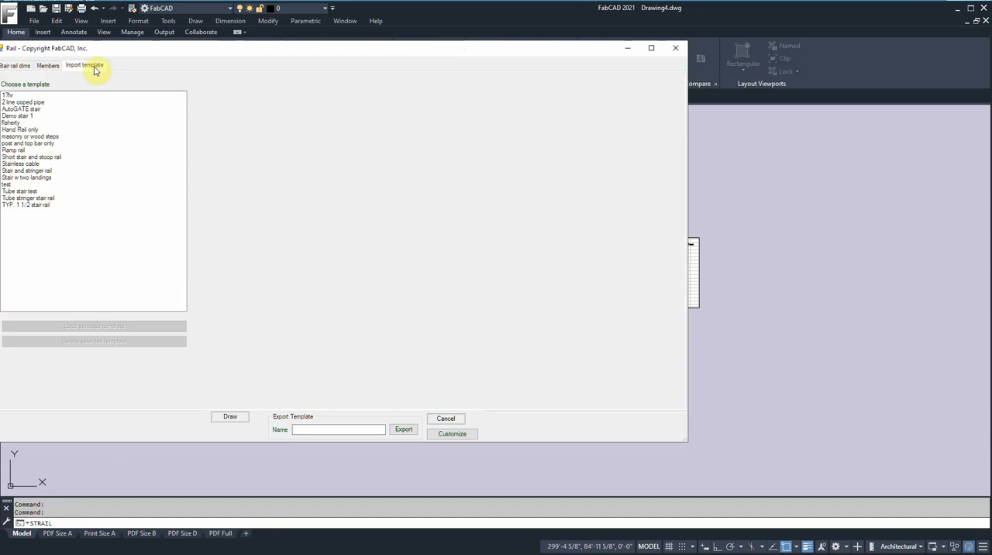
left_click(37, 171)
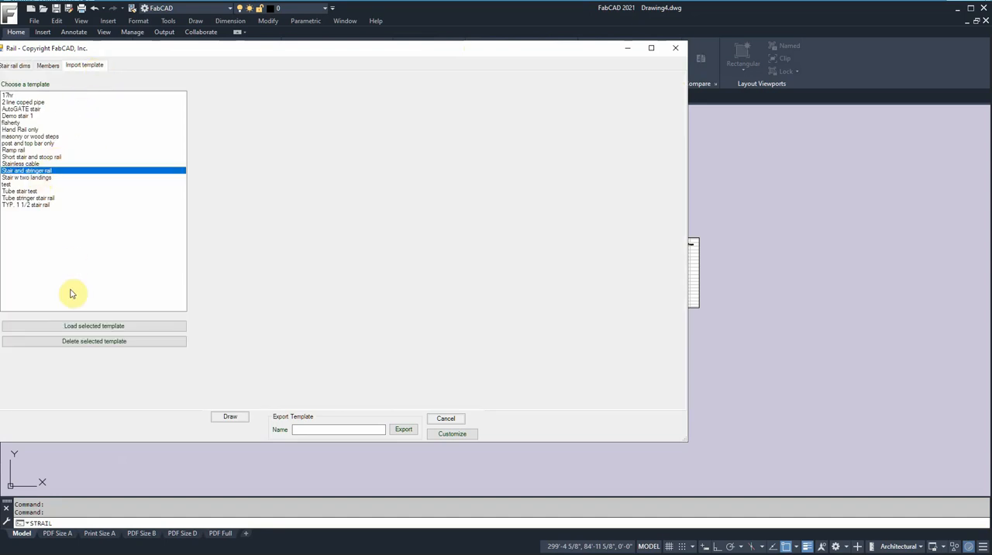
left_click_drag(263, 54, 310, 59)
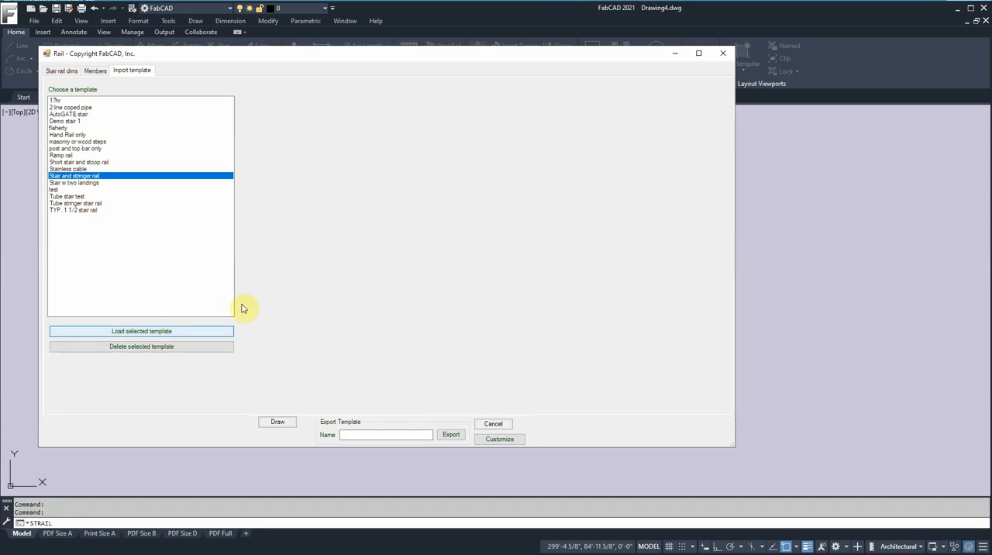
left_click(229, 331)
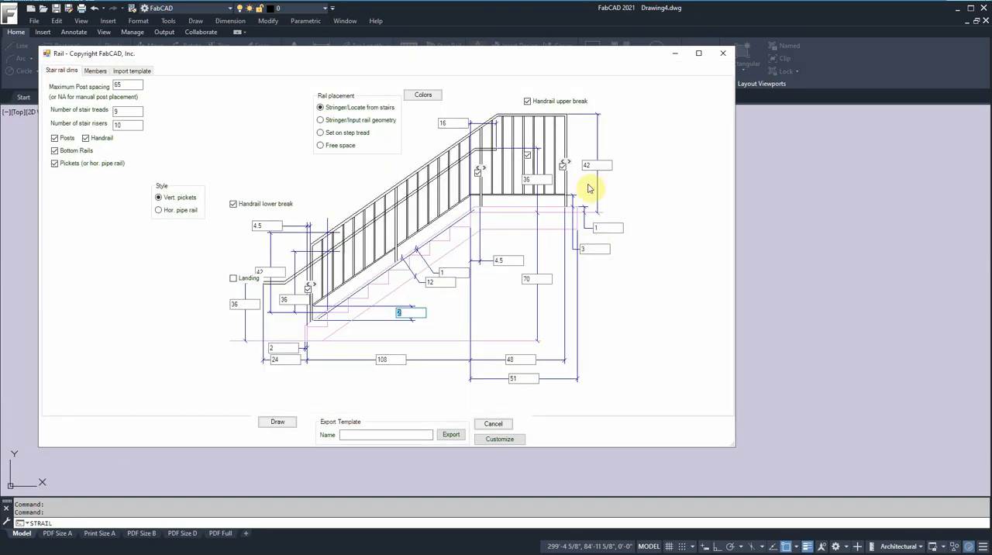
- Remove the upper landing and the handrail from the stair rail, and set its upper and lower rail heights to 36
left_click(528, 157)
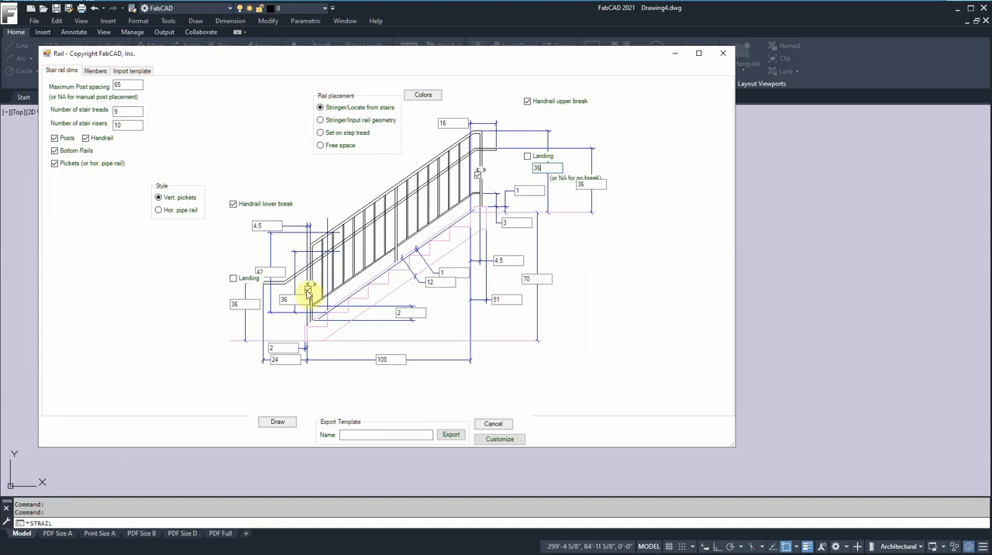
double_click(264, 272)
type("36")
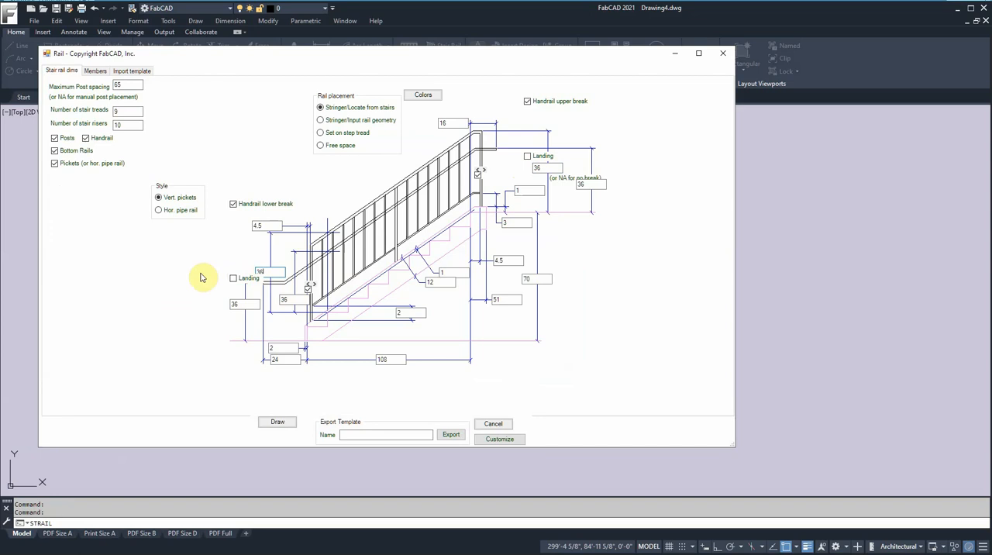
left_click(86, 139)
- Set the stair to 16 treads and 17 risers, with a total rise of 124 and a run of 23'4-7/16
left_click(121, 111)
left_click_drag(123, 110, 104, 110)
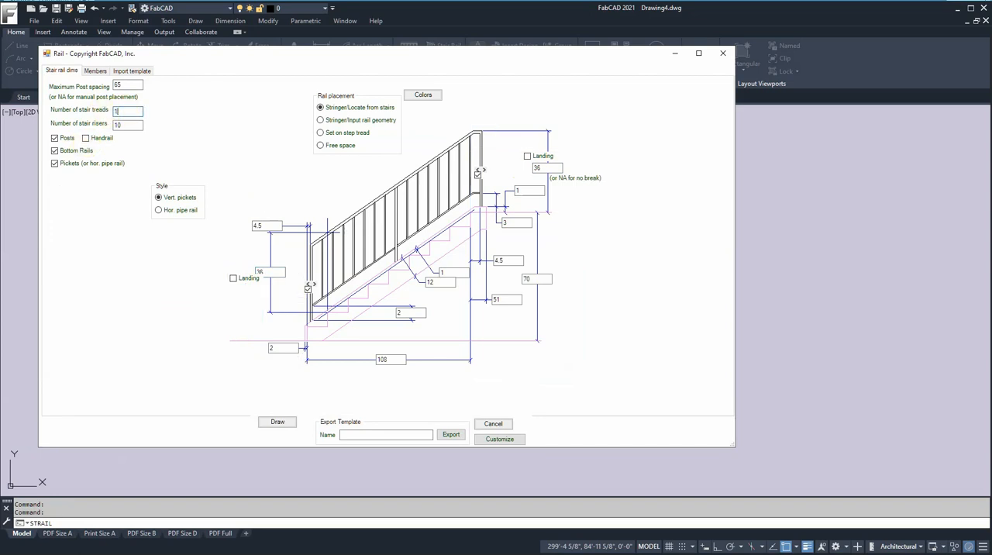
type("17")
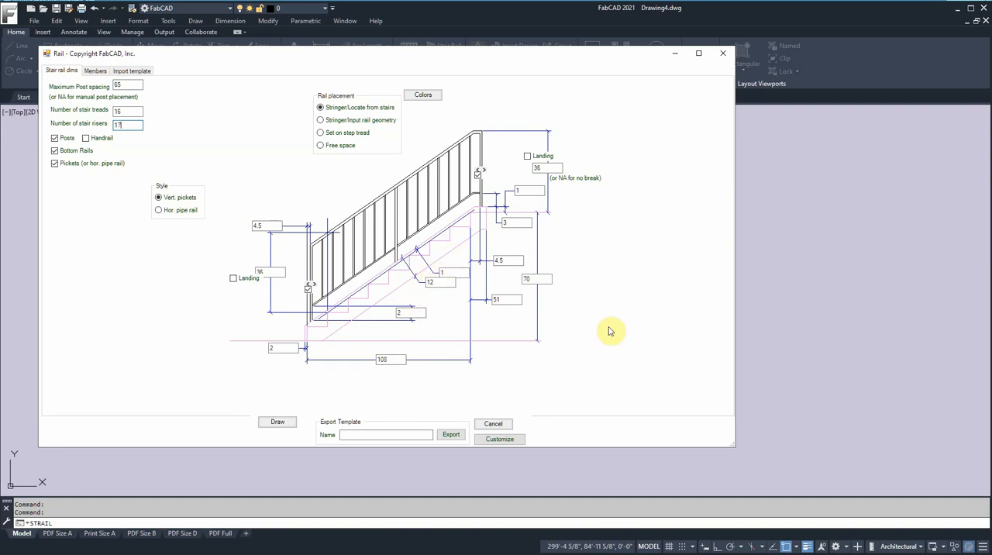
left_click_drag(548, 279, 520, 281)
type("124")
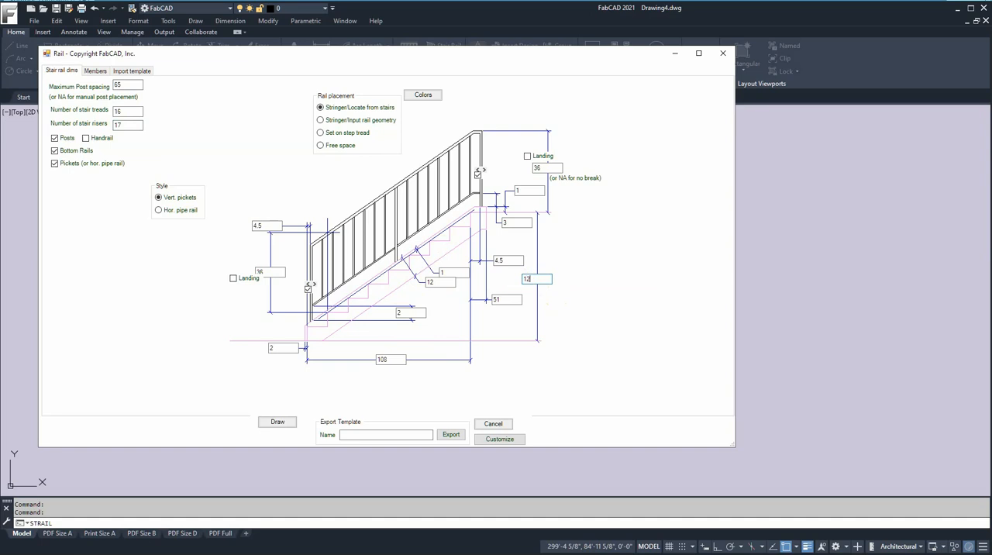
left_click_drag(387, 359, 360, 359)
type("2")
- Draw the outside stringer's stair rail beside the curved stair layout table and place its bill of materials beneath it
left_click(278, 421)
left_click(777, 222)
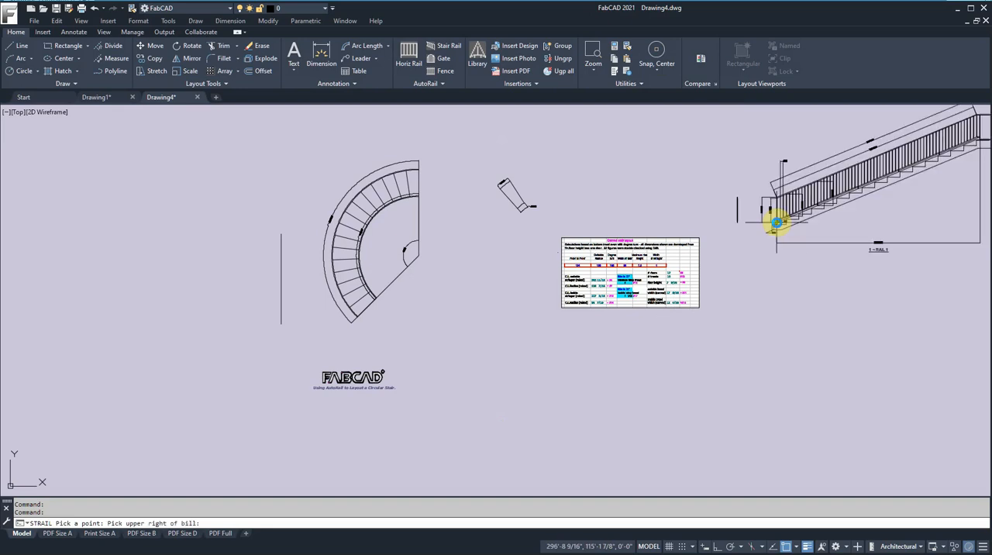
left_click(910, 270)
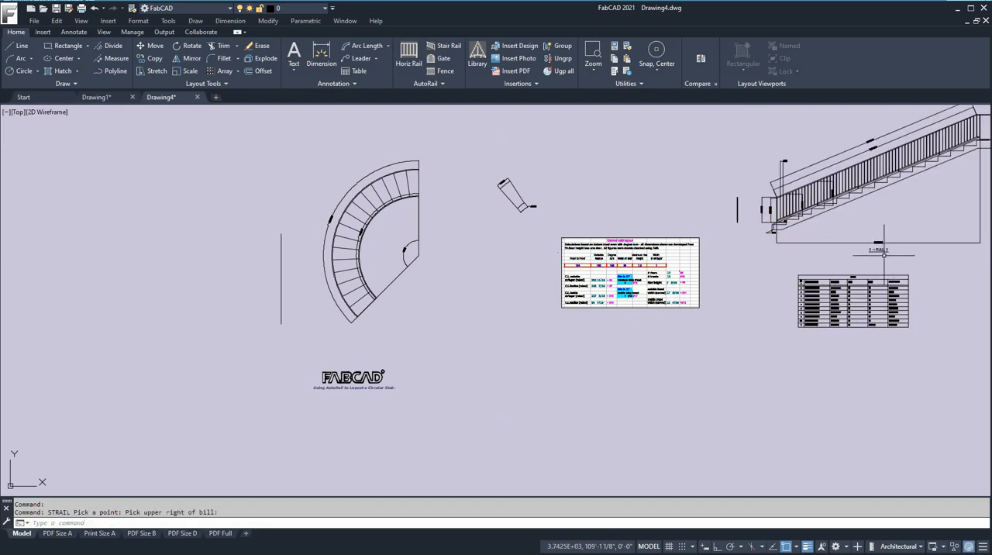
- Add a linear dimension to one tread of the outside stair rail, placed just below the tread line
middle_click_drag(877, 205, 758, 292)
scroll(685, 304, "up", 6)
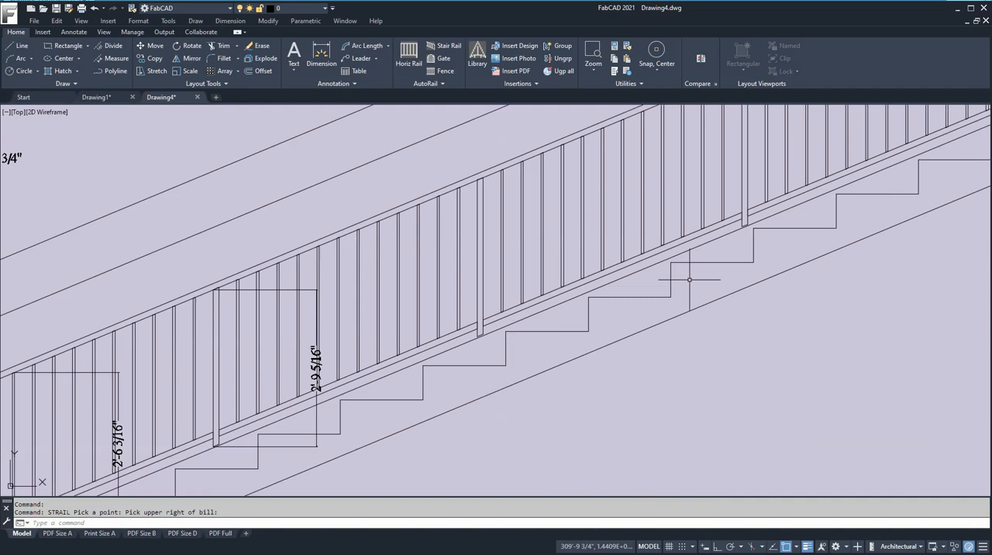
left_click(389, 46)
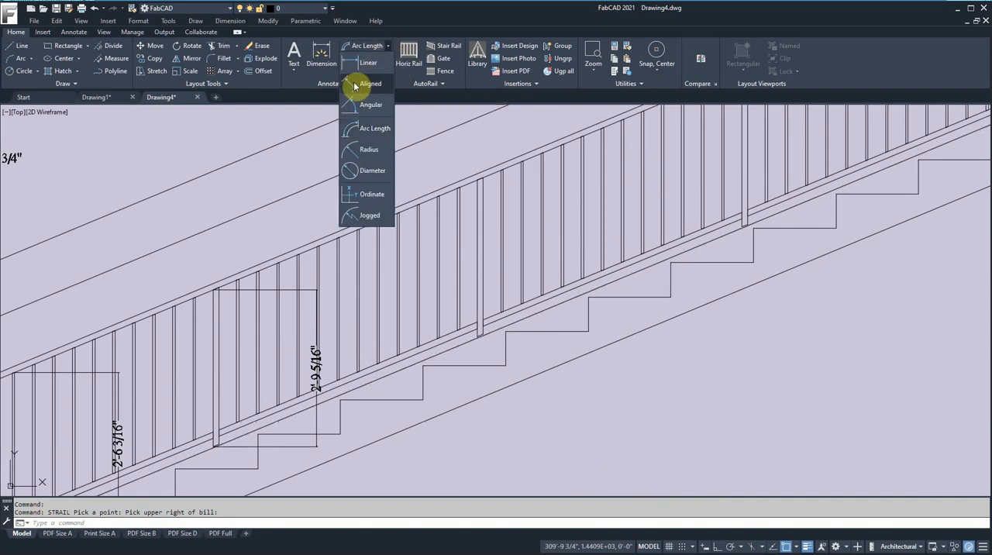
left_click(366, 65)
key("Return")
left_click(704, 264)
left_click(708, 278)
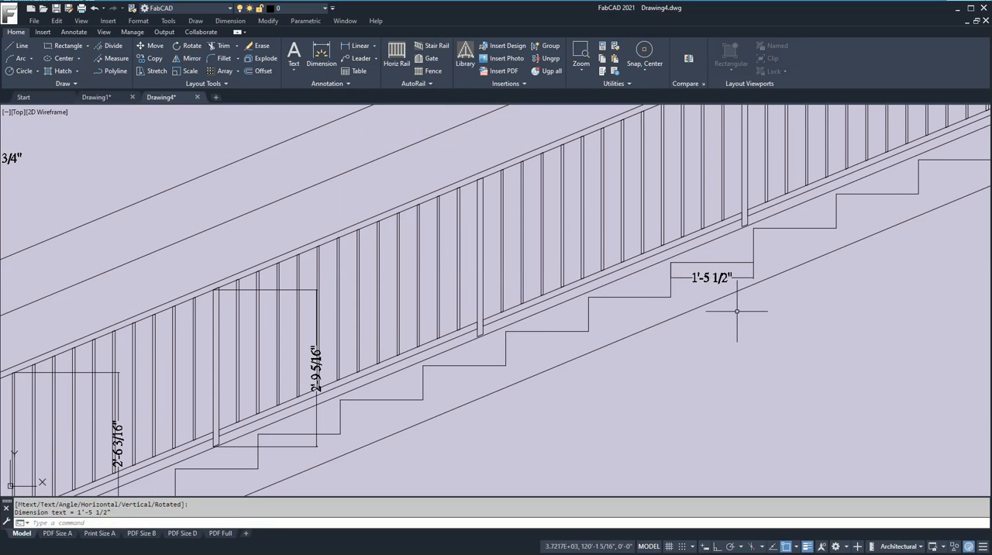
- Compare the dimensioned tread with the outside tread width in the curved stair layout table
scroll(722, 313, "down", 8)
scroll(86, 288, "up", 8)
scroll(200, 288, "down", 8)
scroll(460, 442, "up", 5)
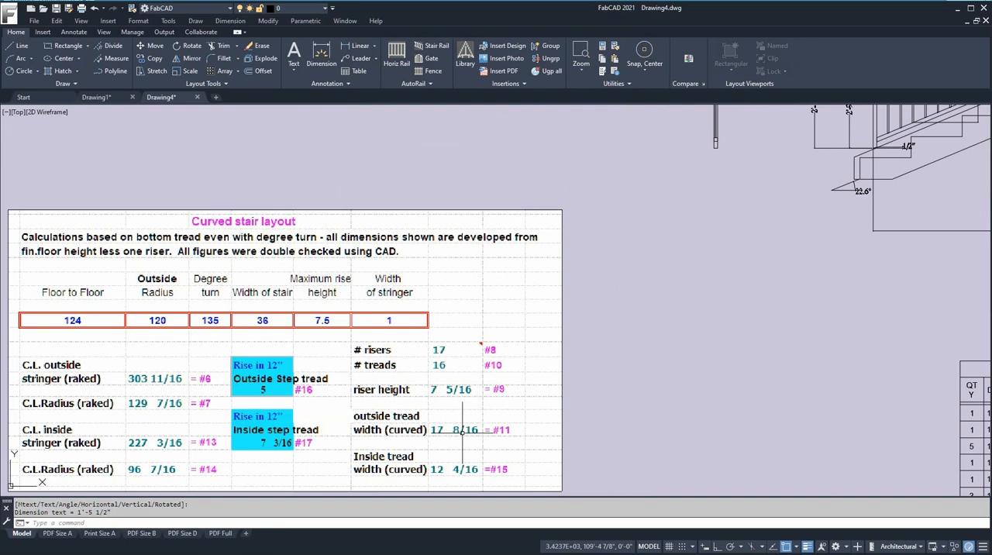
scroll(686, 327, "down", 4)
scroll(770, 301, "down", 3)
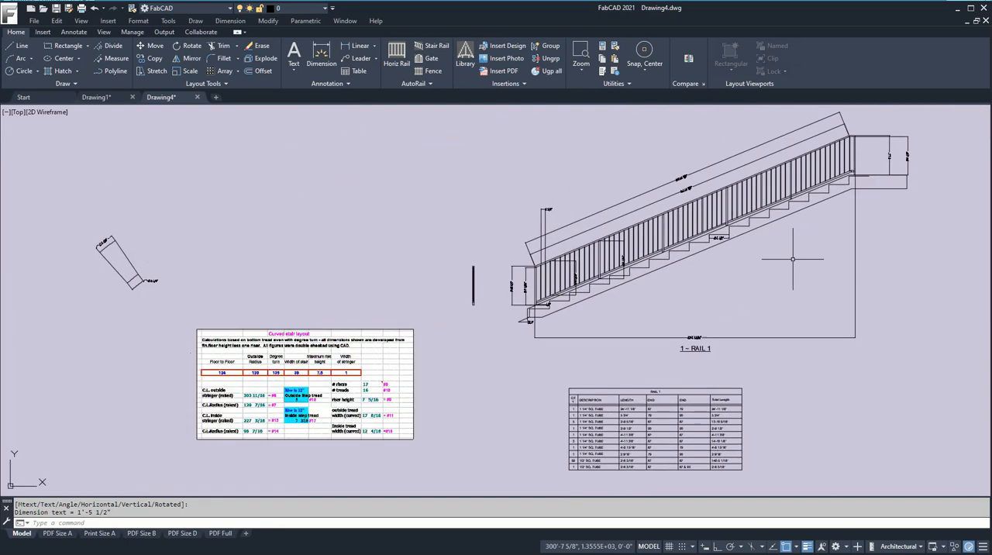
- Add a linear dimension to the height of one riser on the outside stair rail
scroll(757, 248, "down", 2)
scroll(757, 248, "up", 6)
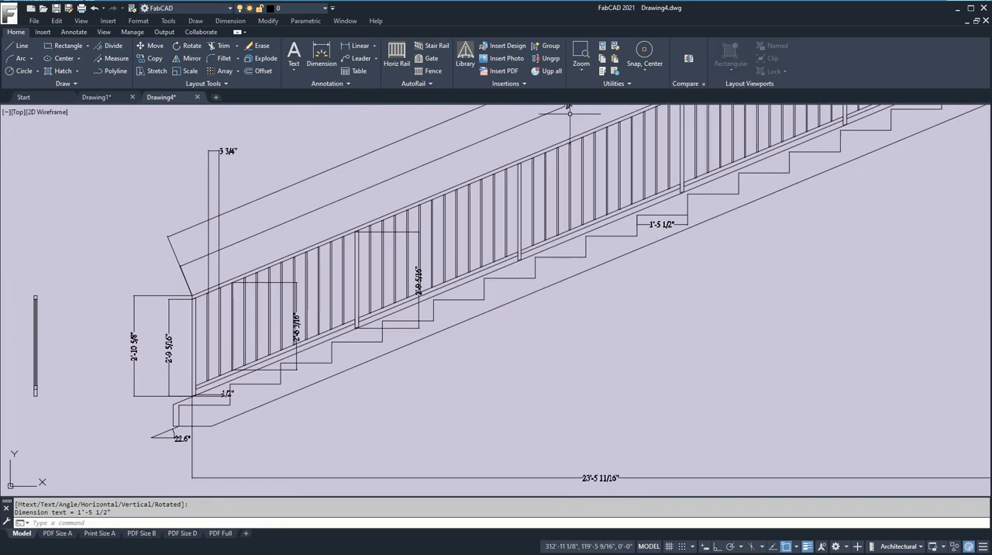
left_click(358, 48)
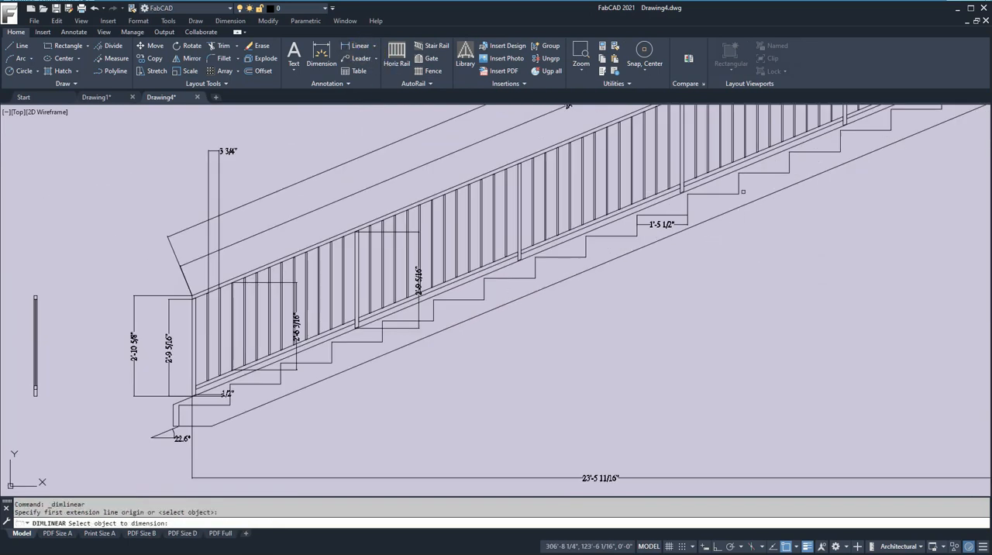
left_click(741, 183)
left_click(750, 180)
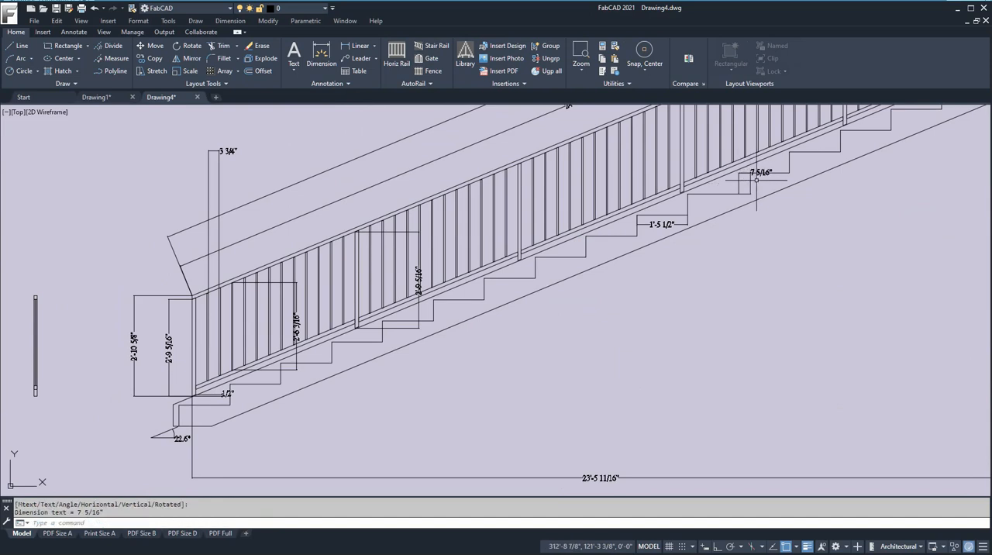
- Check the outside rail's riser dimension against the riser height in the curved stair layout table and review the finished rail
scroll(756, 180, "up", 3)
scroll(755, 186, "down", 5)
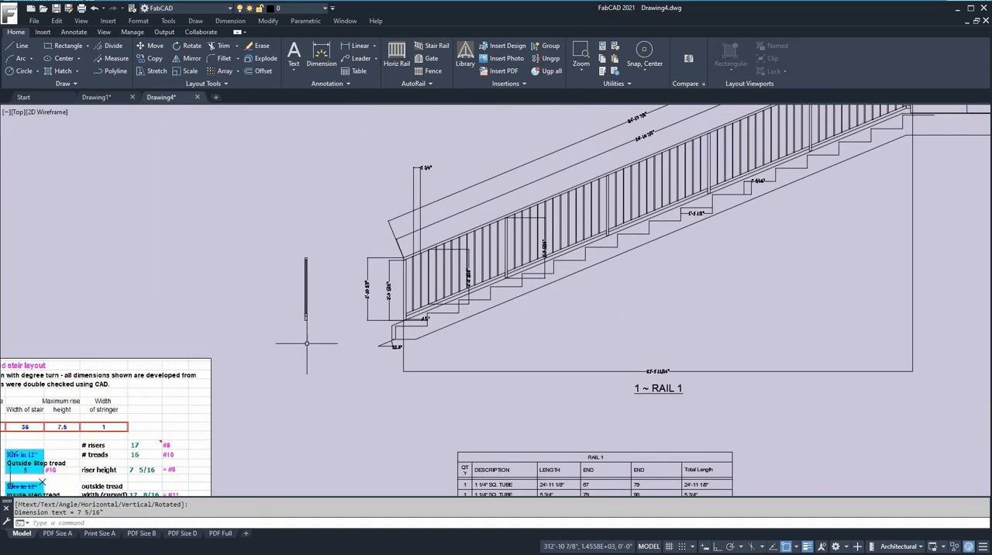
scroll(299, 355, "down", 1)
scroll(187, 427, "up", 5)
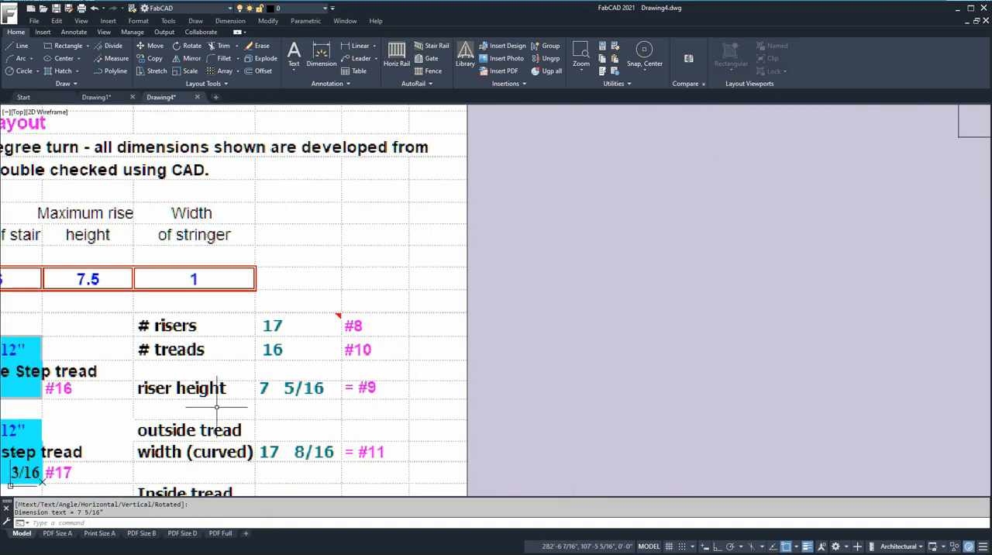
scroll(274, 400, "down", 5)
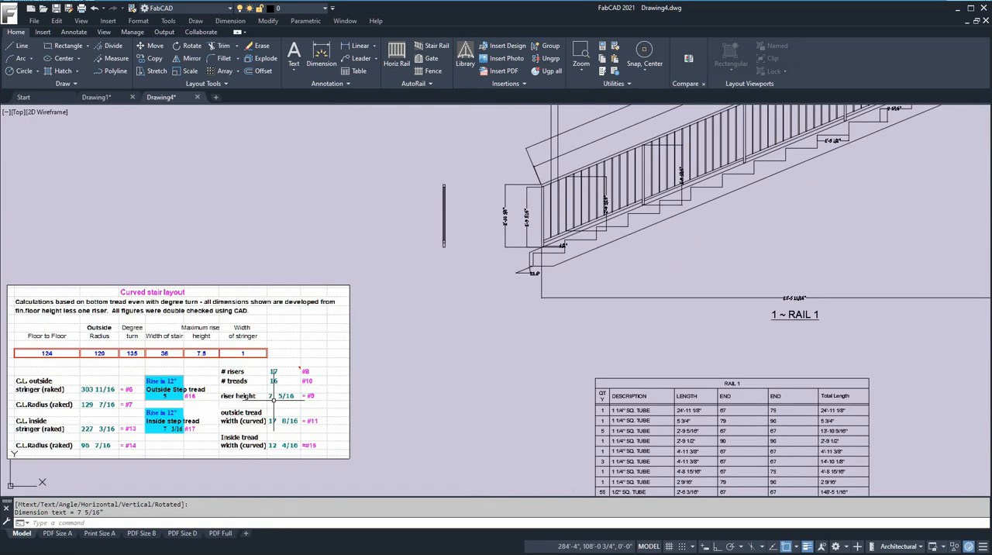
middle_click_drag(274, 400, 478, 333)
scroll(479, 331, "up", 5)
scroll(478, 331, "down", 2)
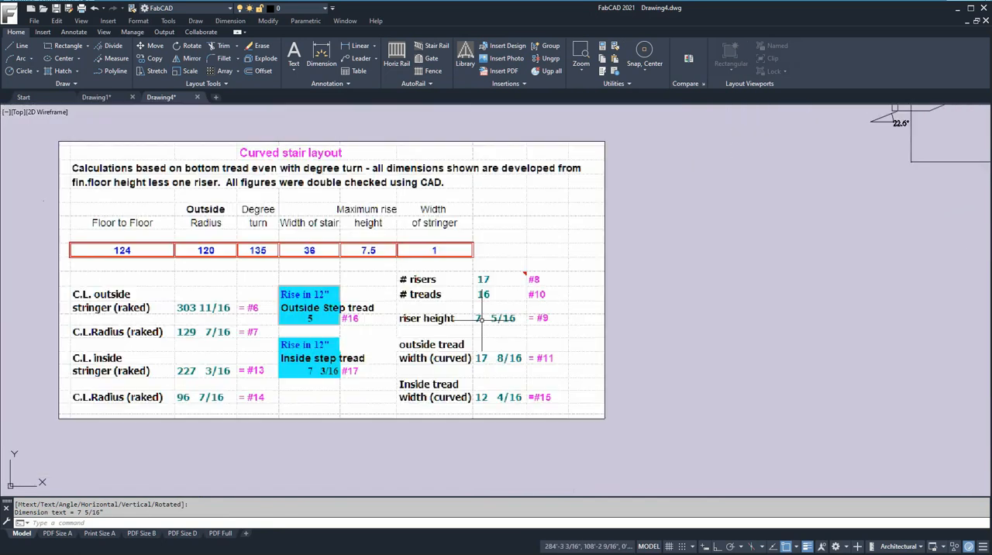
scroll(493, 324, "down", 3)
scroll(492, 324, "up", 3)
scroll(772, 264, "down", 8)
middle_click_drag(816, 231, 583, 298)
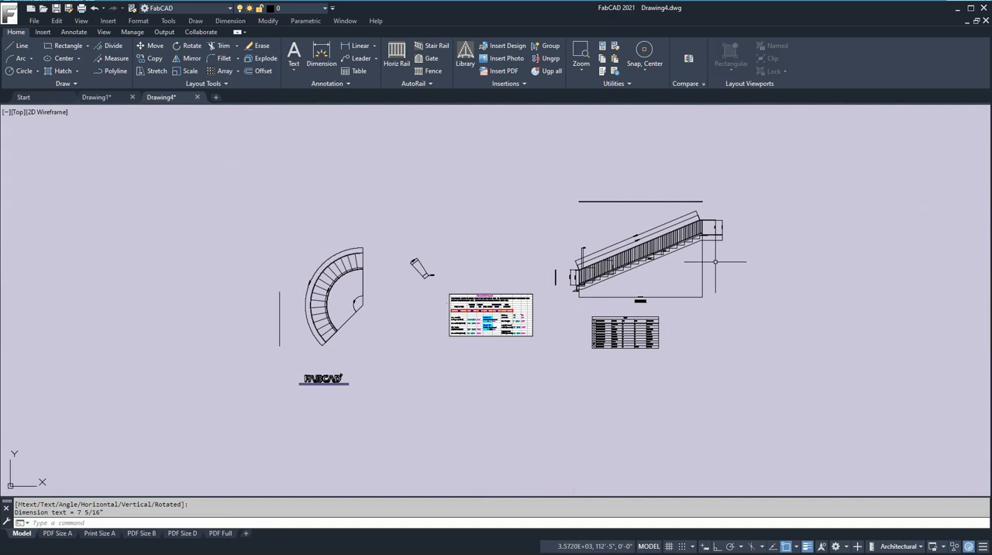
scroll(656, 262, "up", 6)
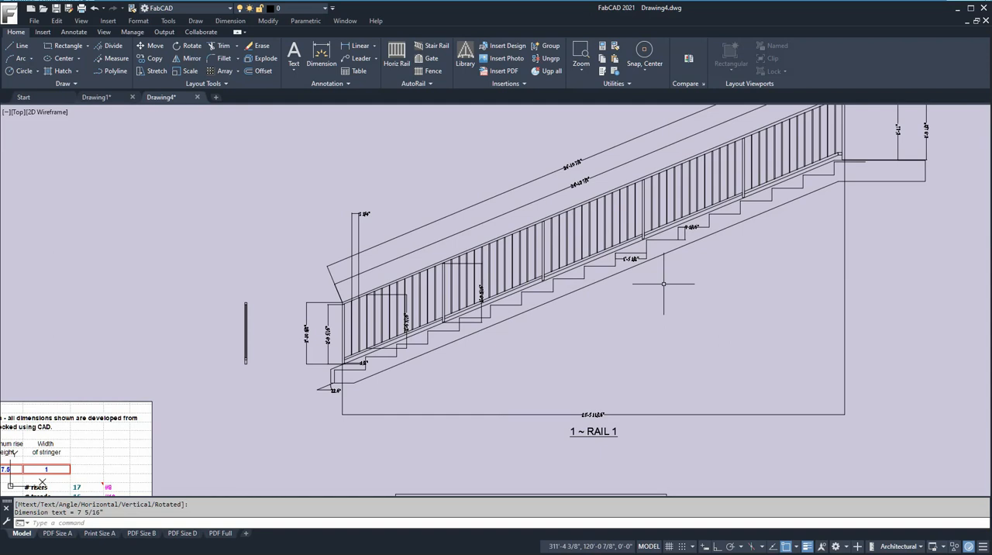
scroll(670, 281, "down", 4)
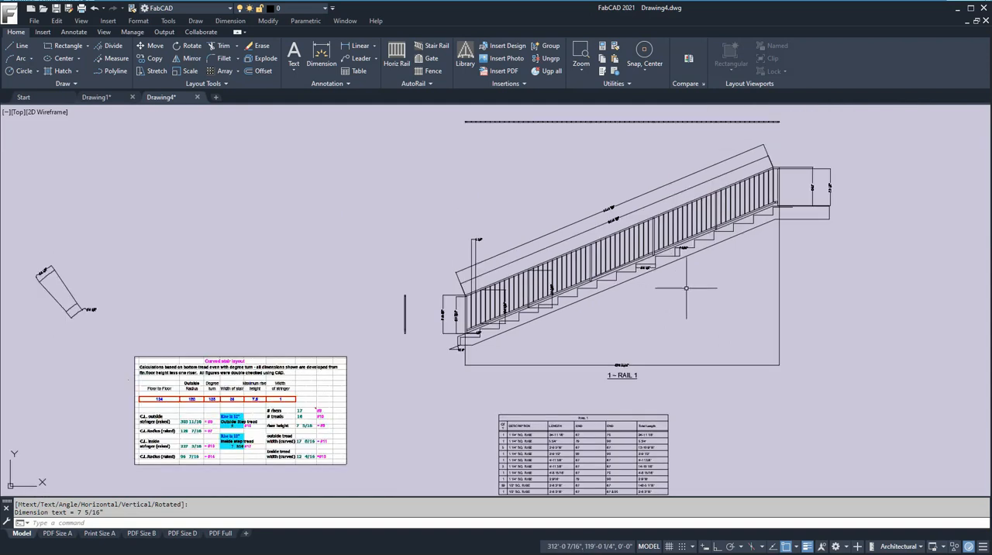
- Draw a second stair rail for the inside stringer with a run of 16'3-5/8, placing it and its bill of materials beside the first rail
scroll(670, 282, "down", 3)
middle_click_drag(671, 280, 431, 279)
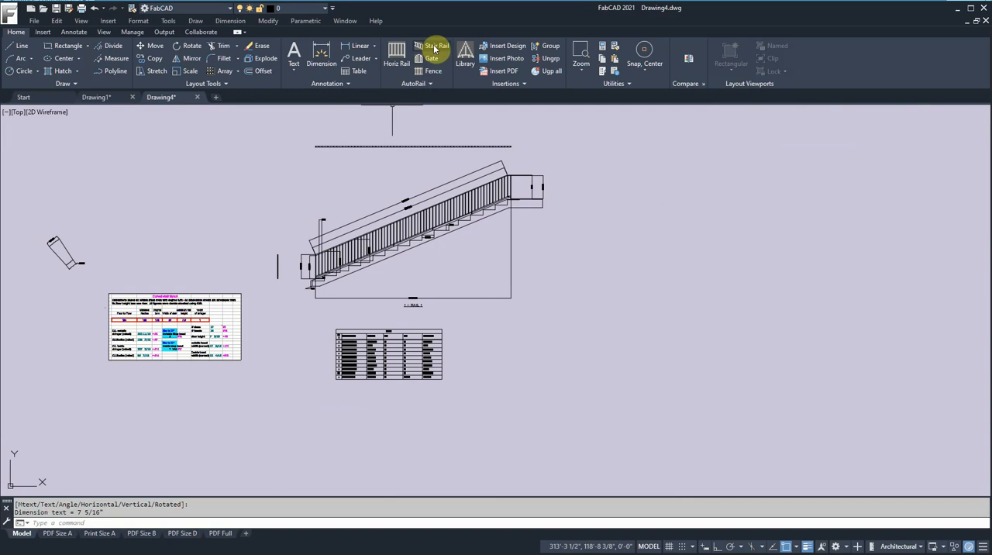
left_click(434, 49)
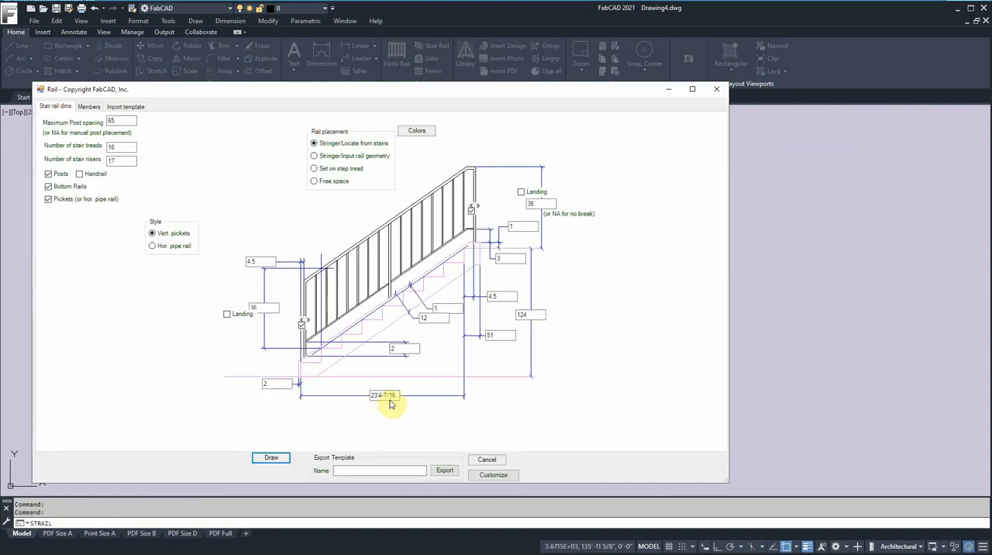
left_click_drag(396, 395, 361, 396)
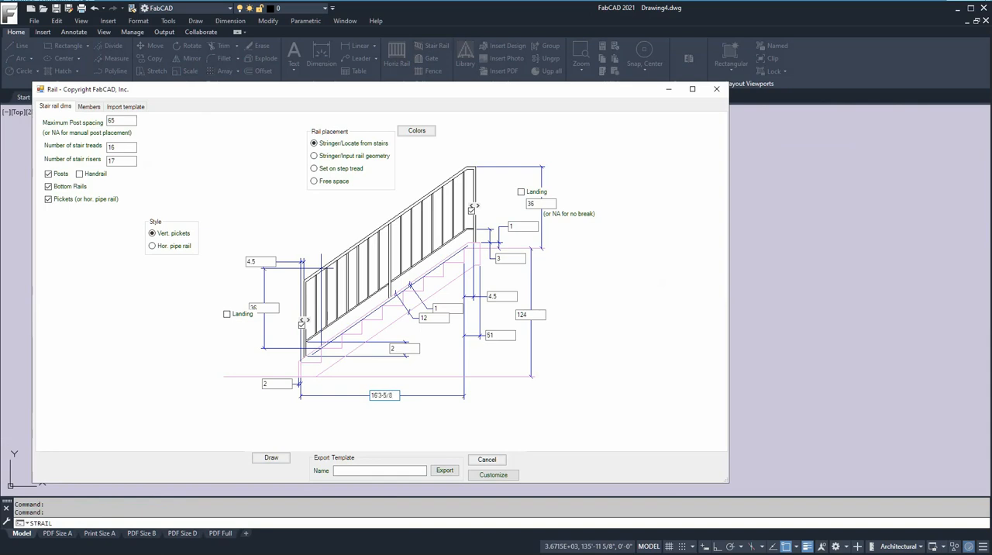
left_click(273, 458)
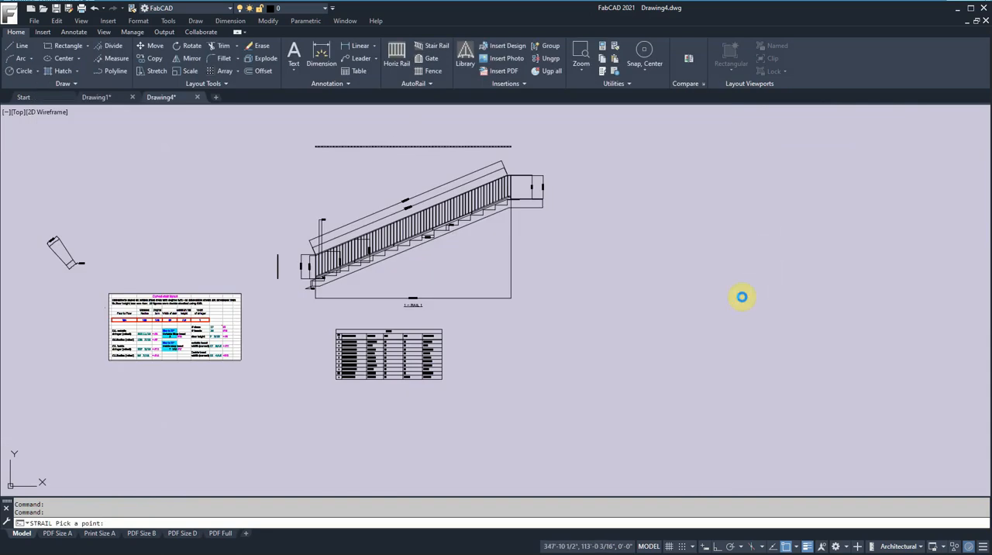
left_click(742, 297)
left_click(884, 342)
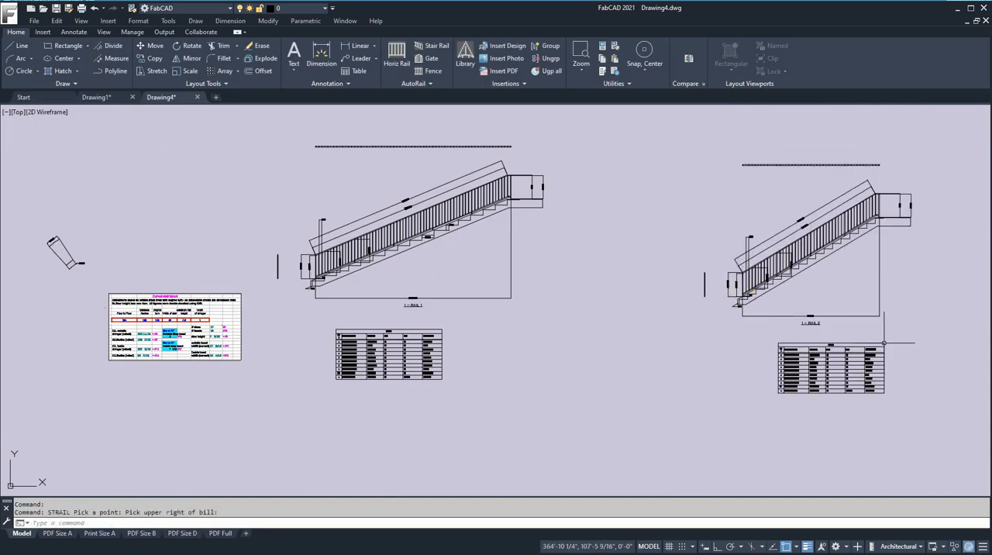
- Add a linear dimension to the height of one riser on the inside stringer's stair rail
scroll(832, 256, "up", 5)
middle_click_drag(833, 256, 667, 290)
scroll(667, 290, "up", 2)
left_click(341, 54)
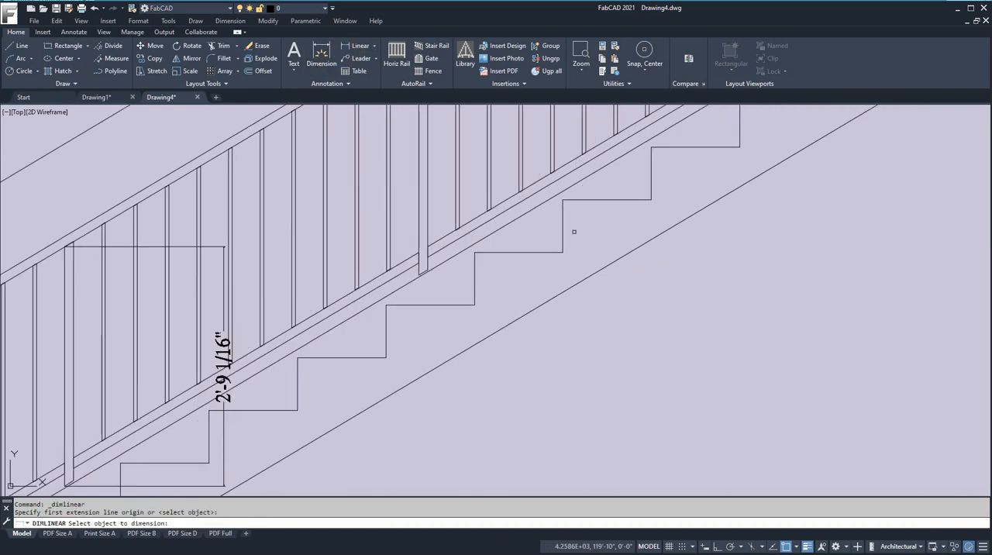
left_click(564, 227)
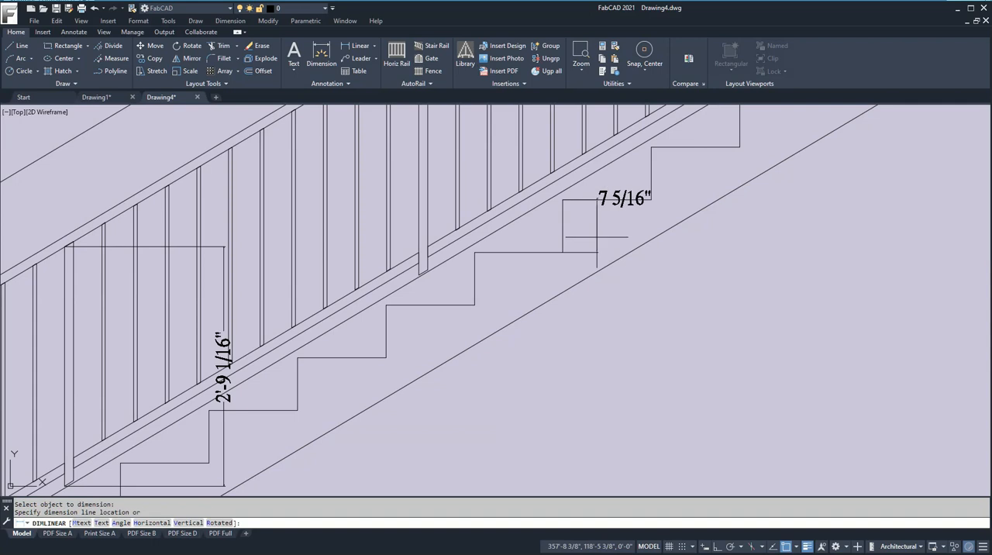
left_click(598, 229)
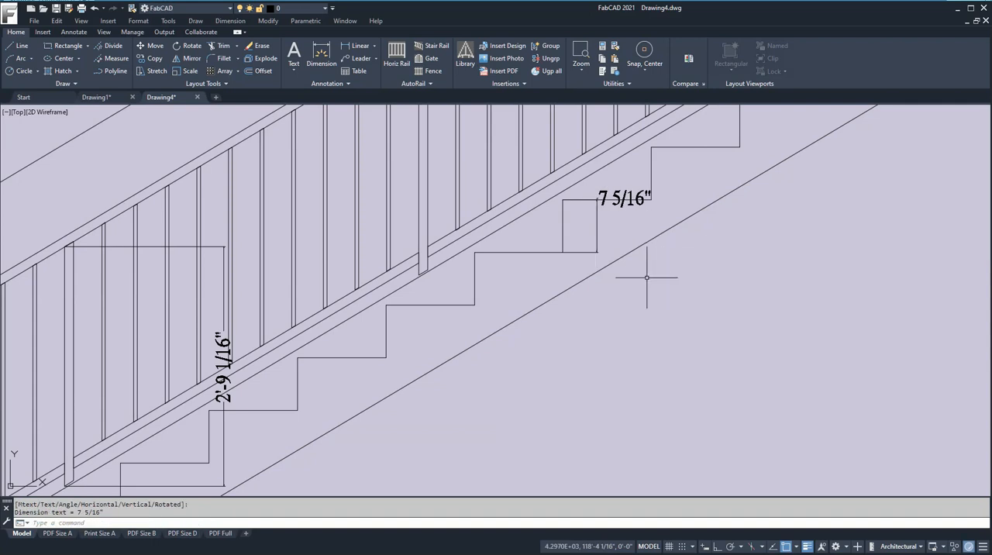
- Add a linear dimension to one tread of the inside stair rail, placed just below the tread line
left_click(359, 46)
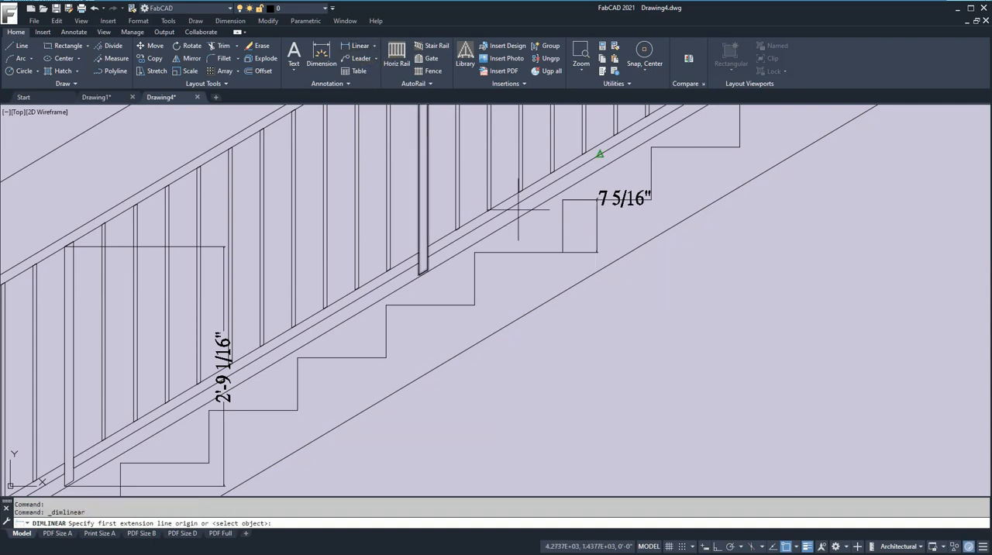
key("Return")
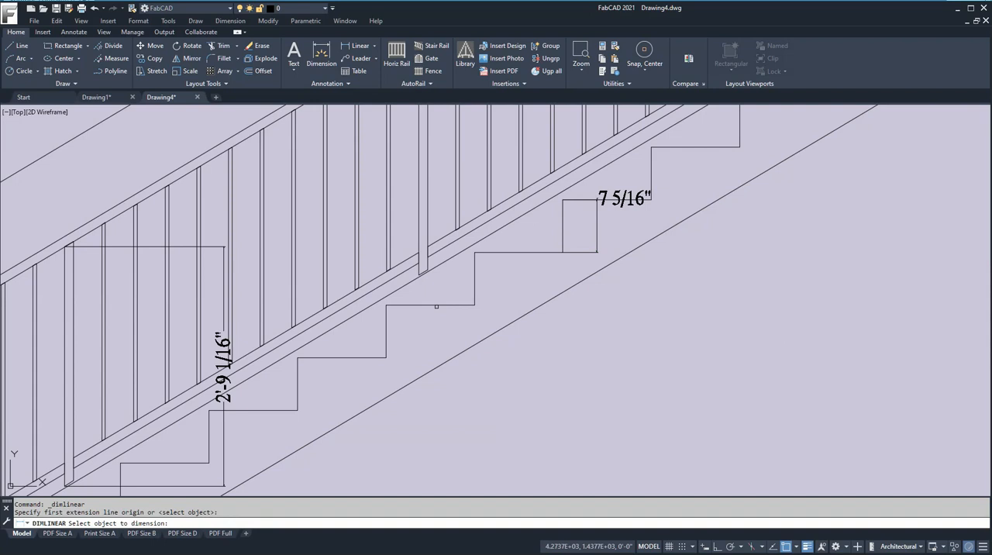
left_click(436, 307)
left_click(433, 319)
- Compare the inside rail's tread and riser dimensions with the inside tread width and riser height in the curved stair layout table
scroll(436, 372, "down", 8)
scroll(435, 376, "down", 5)
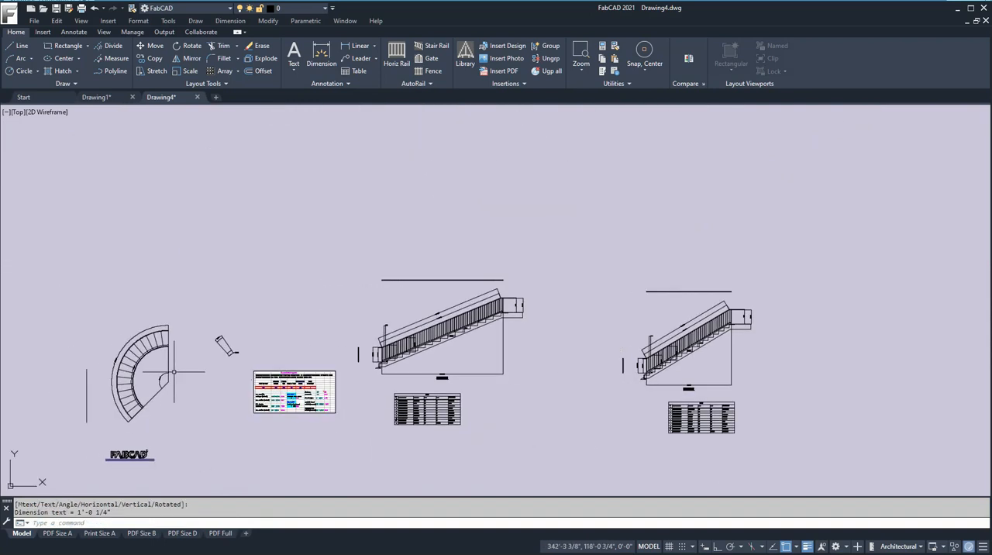
scroll(212, 347, "up", 6)
scroll(435, 376, "down", 3)
scroll(543, 380, "down", 3)
scroll(648, 400, "up", 7)
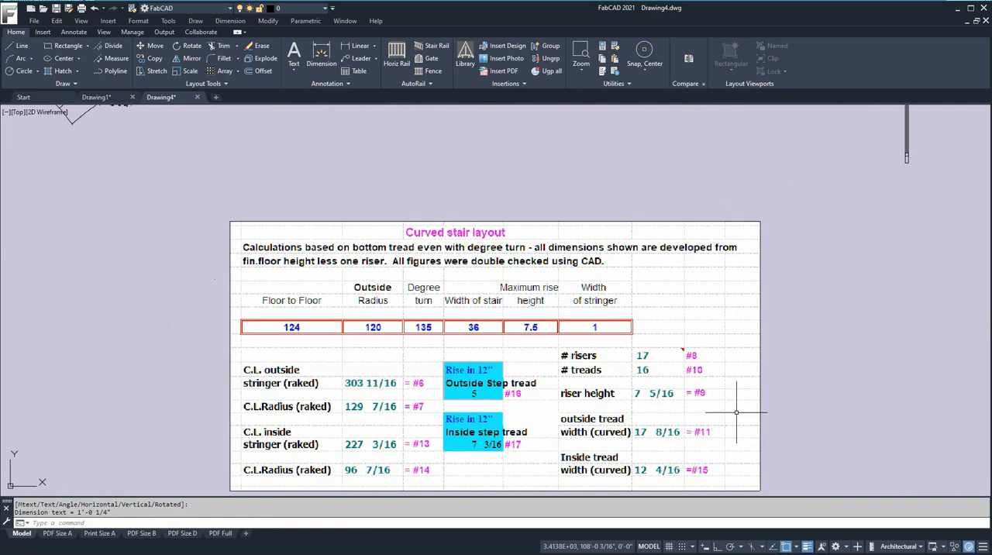
middle_click_drag(731, 410, 653, 332)
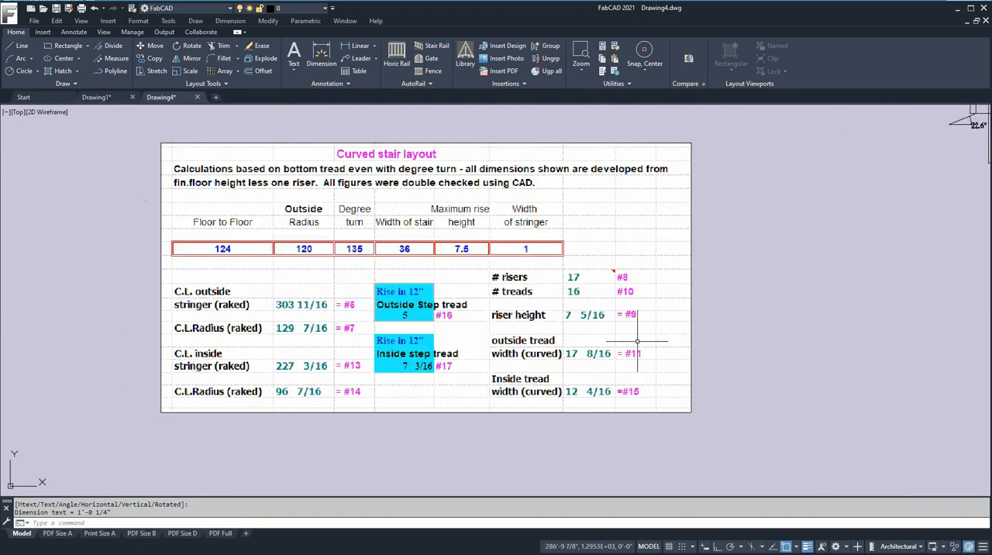
scroll(596, 401, "up", 3)
scroll(581, 395, "down", 8)
scroll(610, 361, "down", 3)
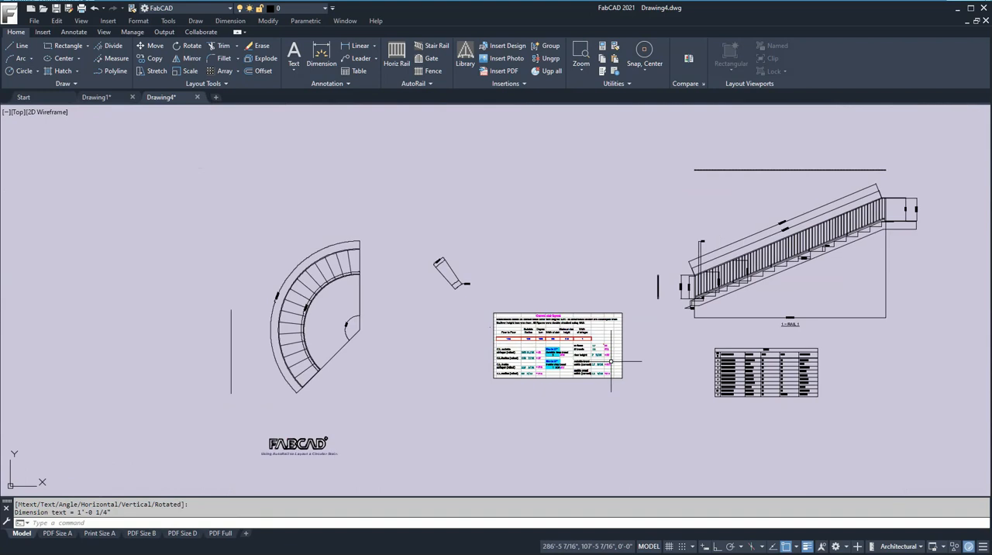
- Review both stair rails, the dimensioned single tread and the circular stair plan
mouse_move(615, 250)
middle_mouse_down()
mouse_move(583, 215)
mouse_move(426, 191)
middle_mouse_up()
middle_click_drag(724, 241, 583, 232)
scroll(583, 233, "up", 2)
scroll(627, 226, "down", 3)
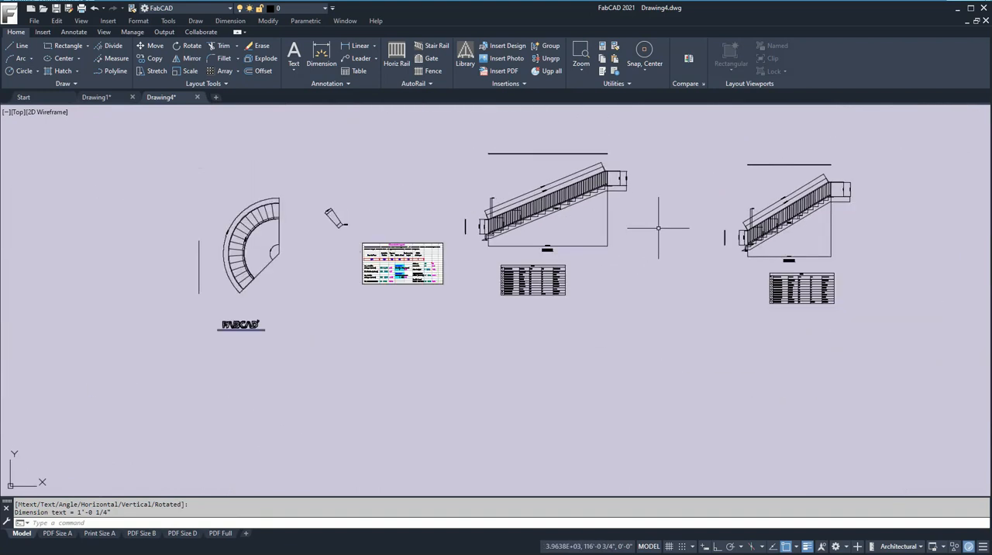
scroll(694, 233, "down", 2)
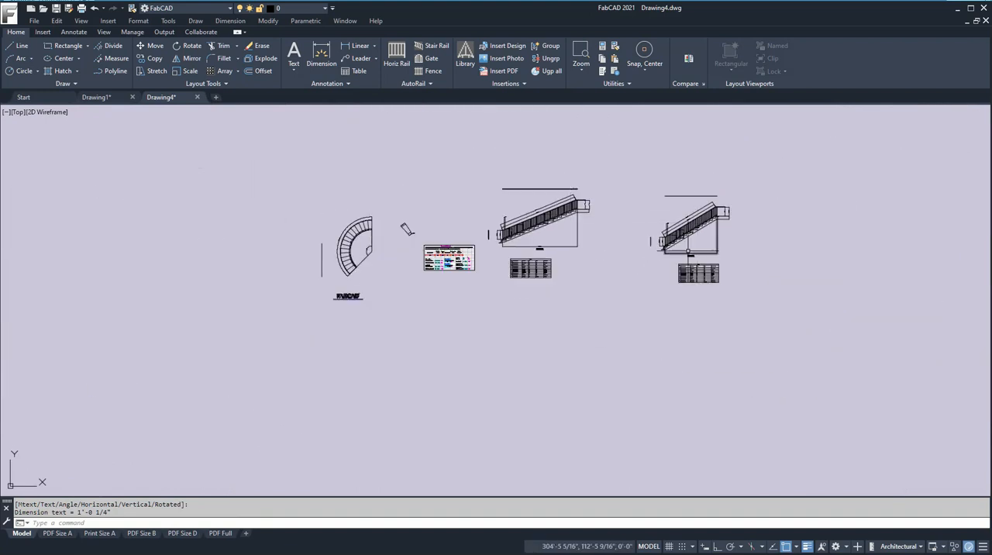
scroll(557, 232, "up", 3)
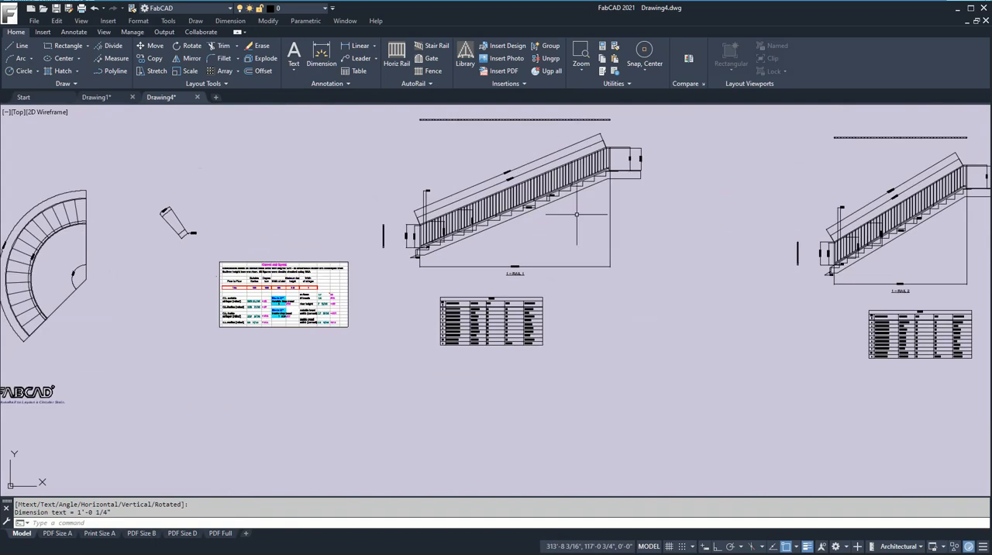
scroll(155, 214, "up", 4)
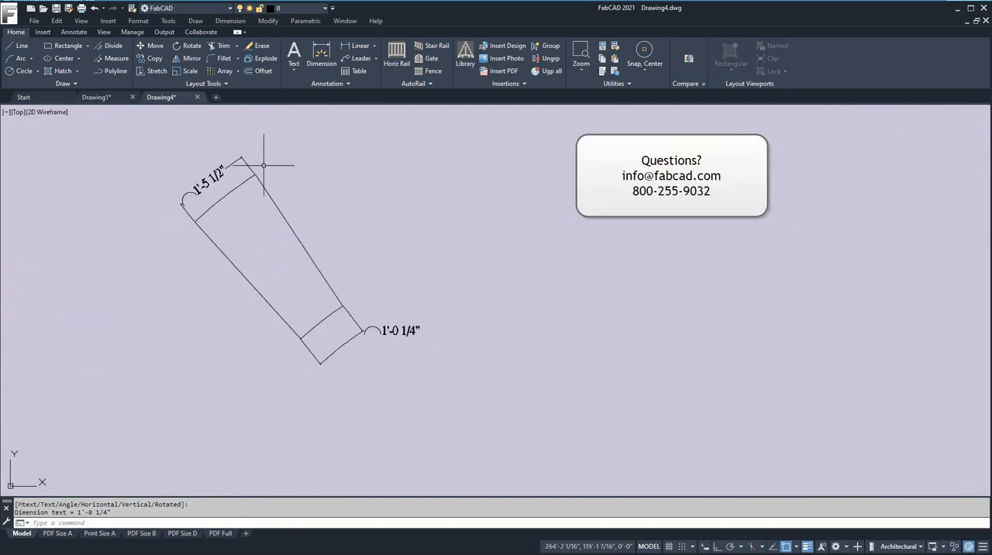
scroll(375, 292, "down", 5)
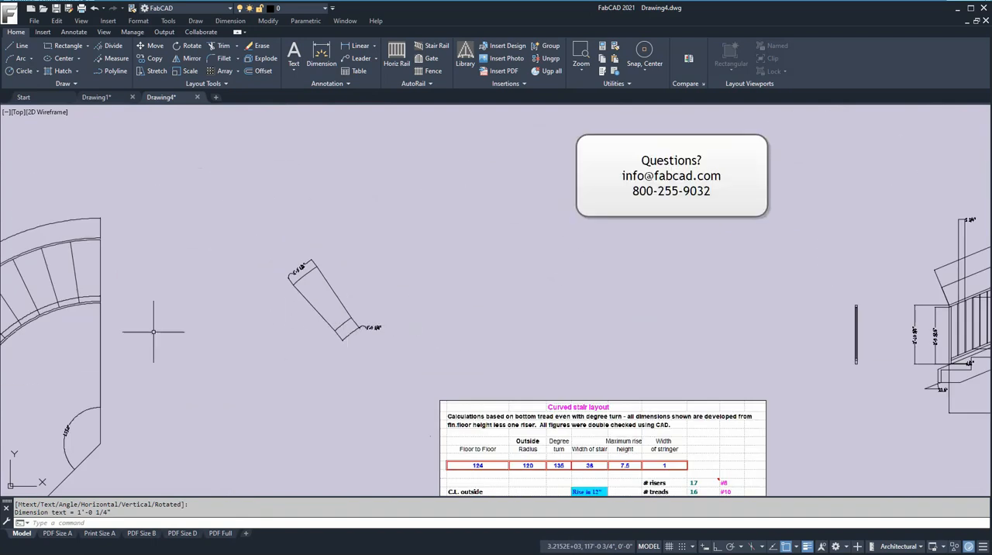
scroll(225, 394, "up", 2)
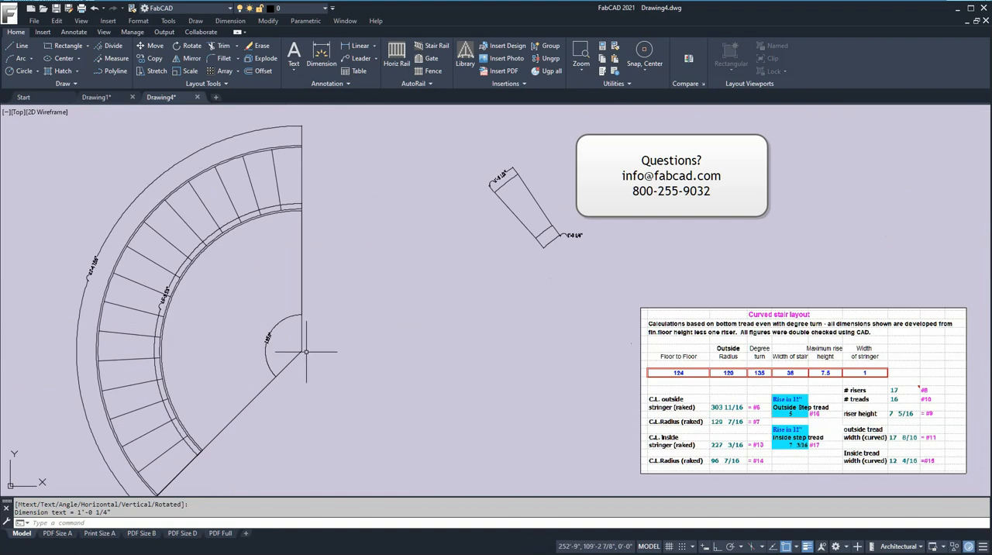